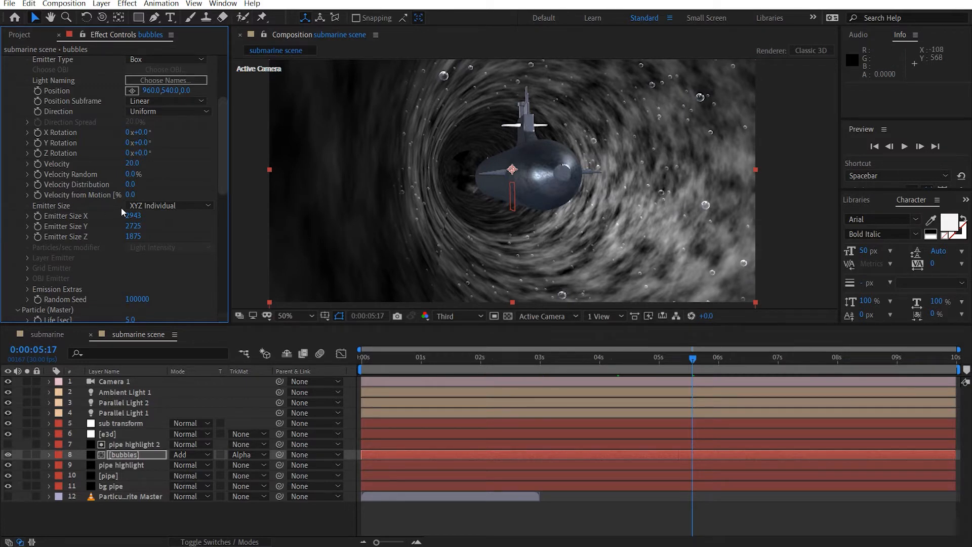
Set the bubbles layer's emitter to 150 particles per second.
{"action": "scroll", "coordinate": [121, 208], "scroll_direction": "down", "scroll_amount": 5}
{"action": "scroll", "coordinate": [142, 194], "scroll_direction": "up", "scroll_amount": 5}
{"action": "scroll", "coordinate": [142, 193], "scroll_direction": "up", "scroll_amount": 3}
{"action": "left_click", "coordinate": [136, 133]}
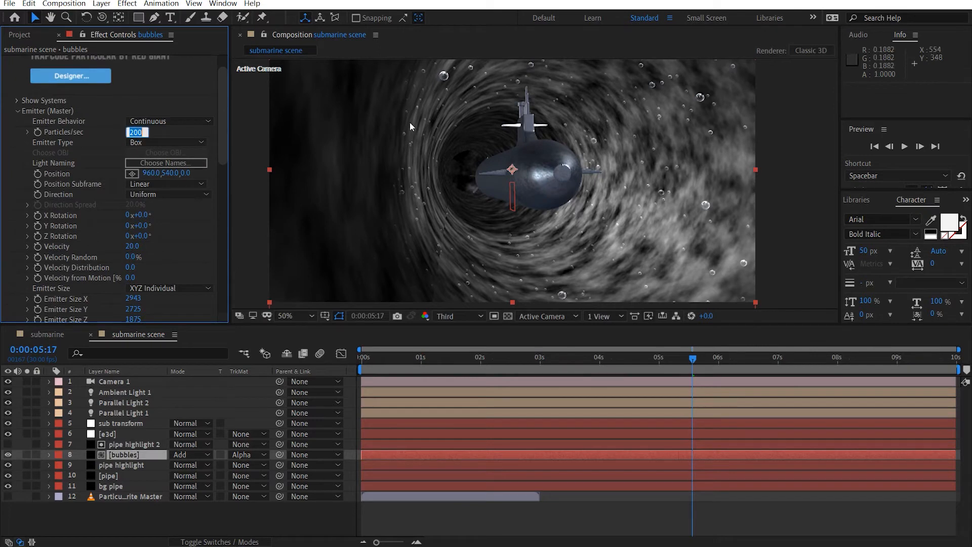
{"action": "type", "text": "415"}
{"action": "key", "text": "BackSpace"}
{"action": "key", "text": "BackSpace"}
{"action": "key", "text": "BackSpace"}
{"action": "type", "text": "150"}
{"action": "key", "text": "Return"}
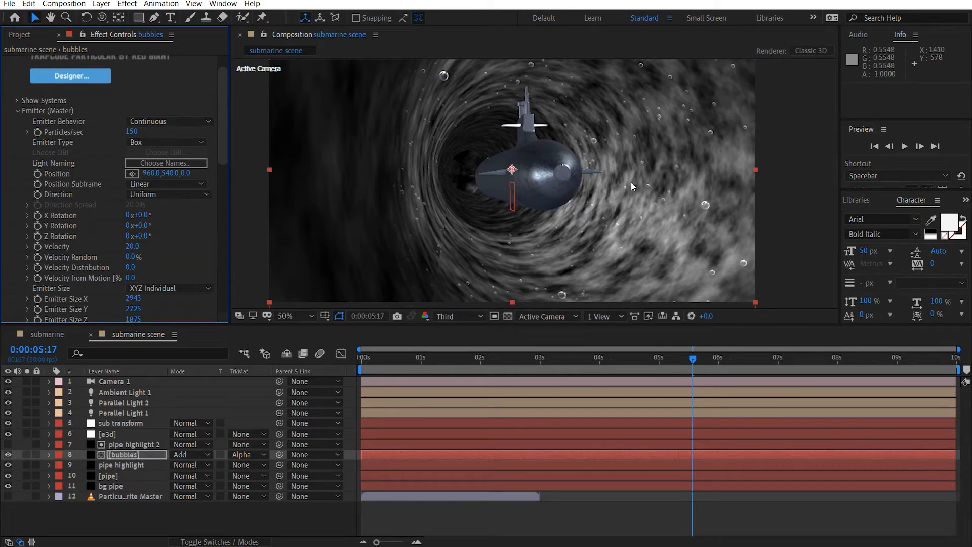
Set the bubbles' particle size to 7 and deselect the layer.
{"action": "scroll", "coordinate": [71, 292], "scroll_direction": "down", "scroll_amount": 10}
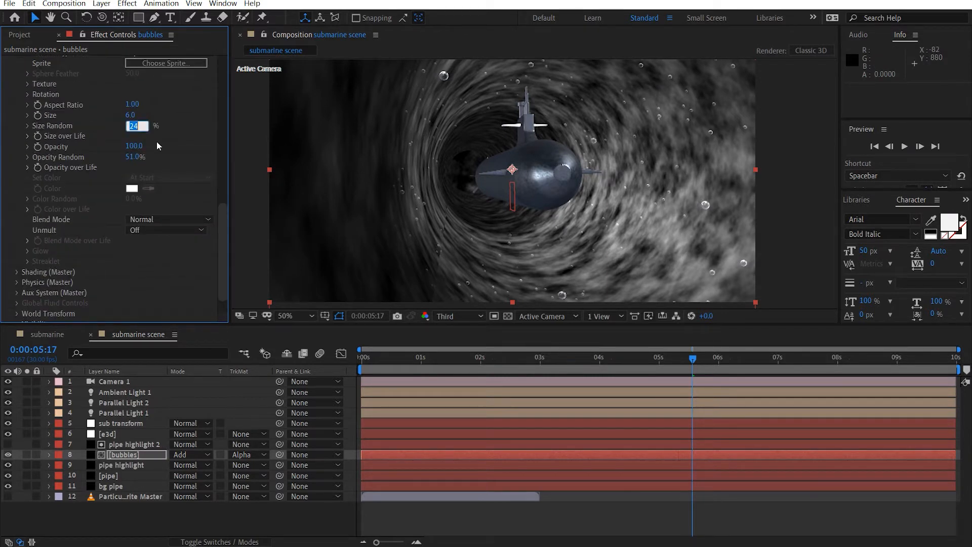
{"action": "left_click", "coordinate": [130, 115]}
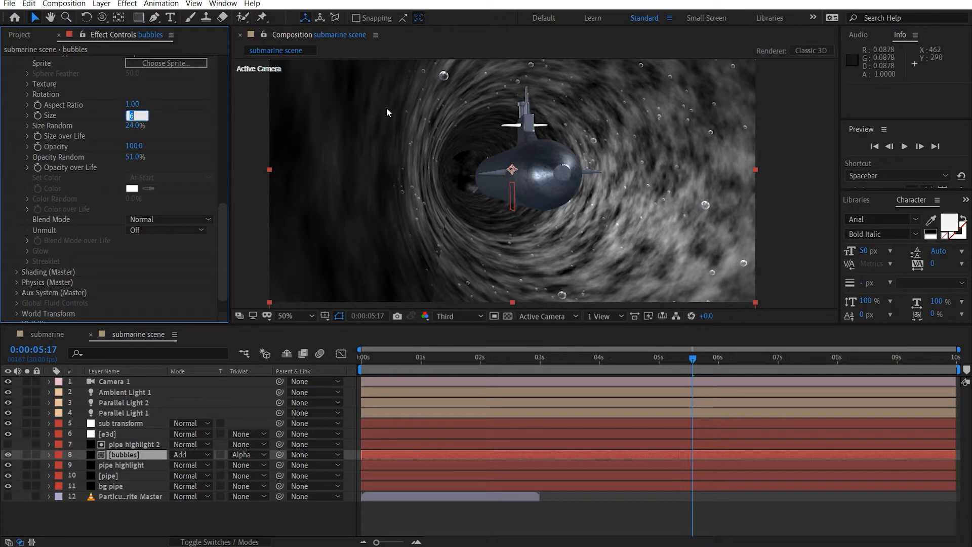
{"action": "type", "text": "7"}
{"action": "key", "text": "Return"}
{"action": "left_click", "coordinate": [773, 169]}
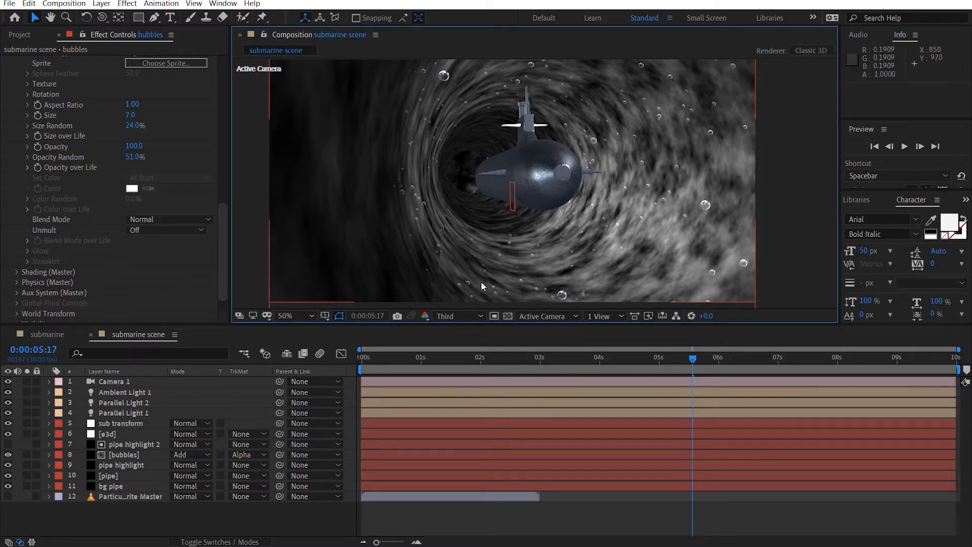
Create a new comp-size black solid named "flare" in the submarine scene.
{"action": "left_click", "coordinate": [121, 522]}
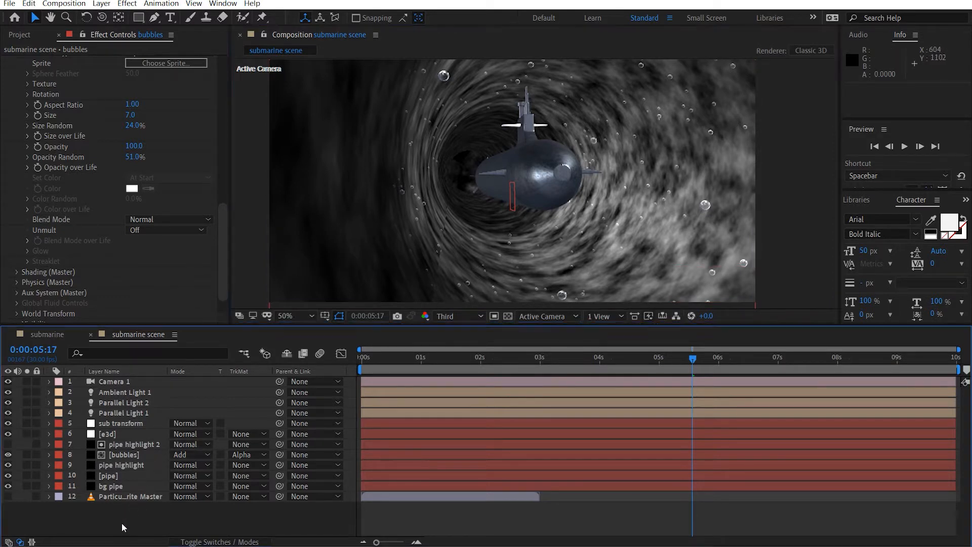
{"action": "key", "text": "ctrl+y"}
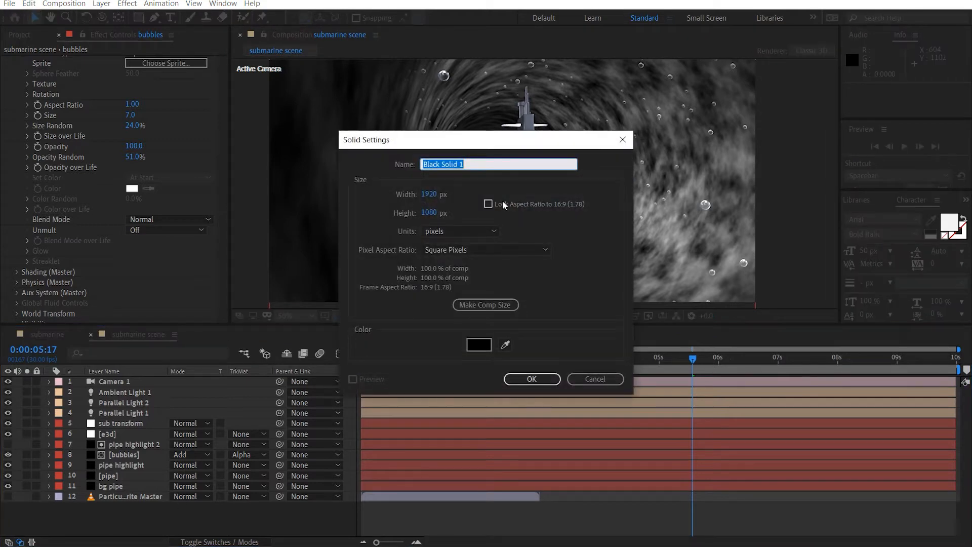
{"action": "type", "text": "flare"}
{"action": "key", "text": "Return"}
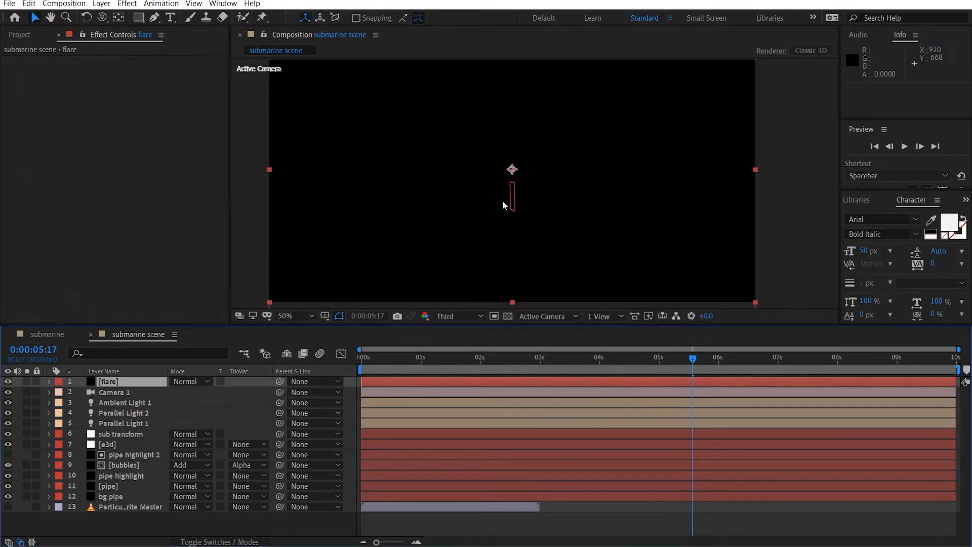
Find the Optical Flares effect and apply it to the flare layer.
{"action": "key", "text": "ctrl+space"}
{"action": "type", "text": "otpic"}
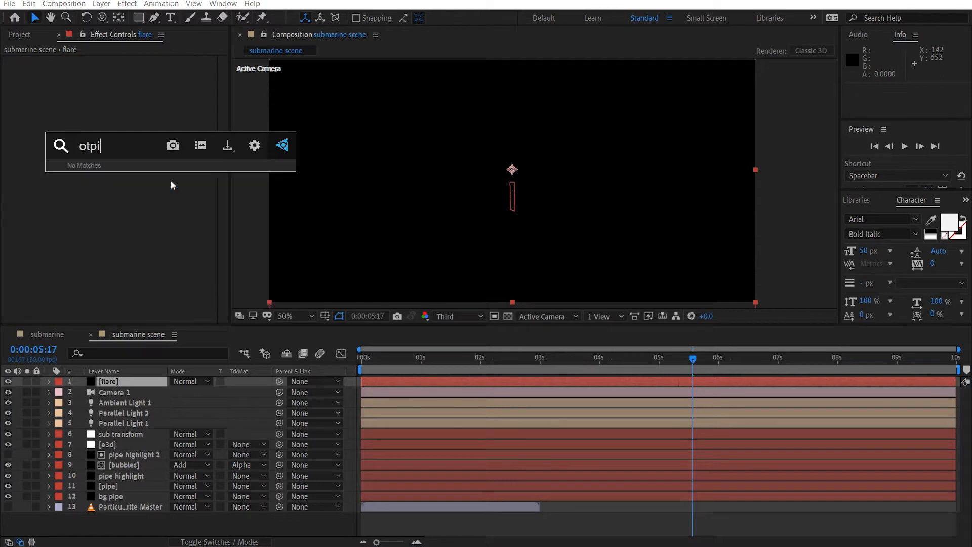
{"action": "key", "text": "BackSpace"}
{"action": "key", "text": "BackSpace"}
{"action": "key", "text": "BackSpace"}
{"action": "key", "text": "BackSpace"}
{"action": "type", "text": "pt"}
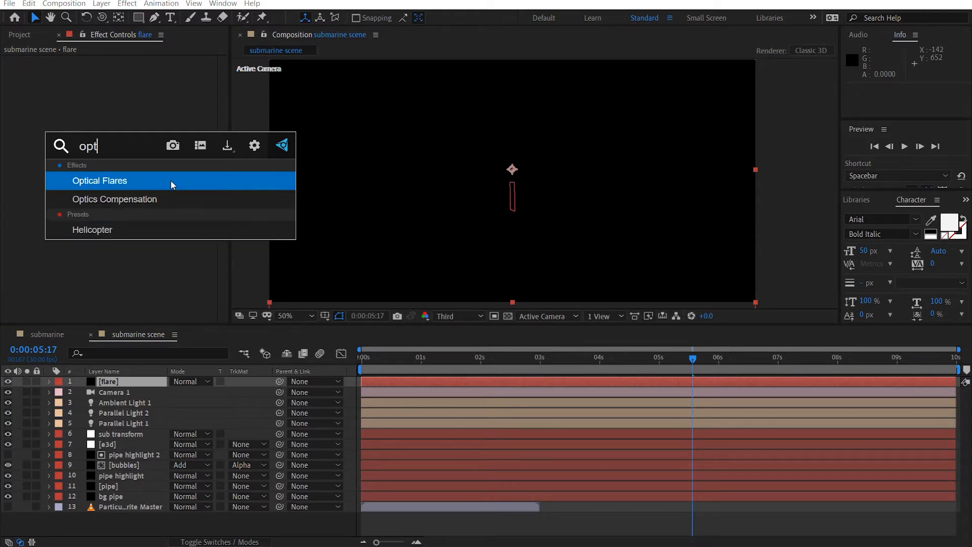
{"action": "key", "text": "Return"}
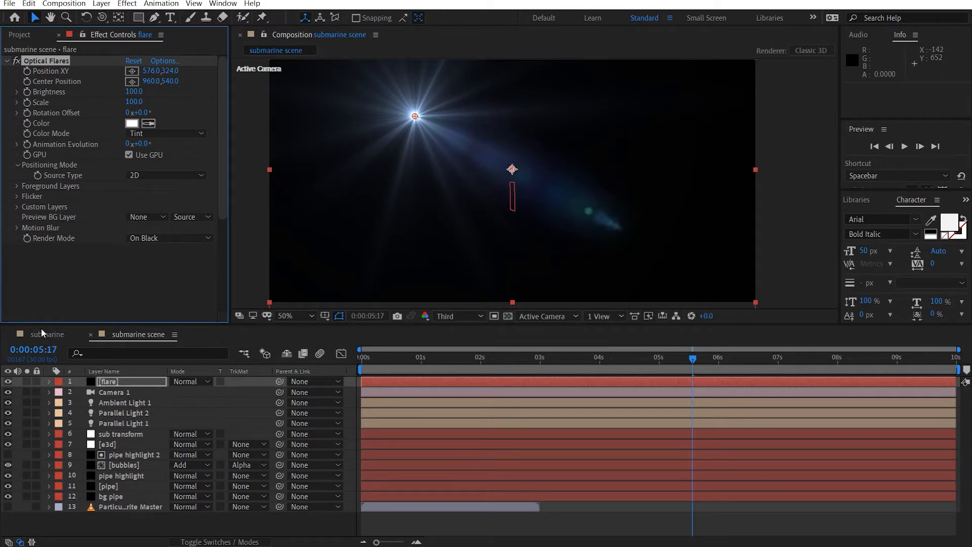
Open the Optical Flares options, browse Pro_Presets 2, and load the Outside Streaks preset from Pro_Presets 1.
{"action": "left_click", "coordinate": [167, 66]}
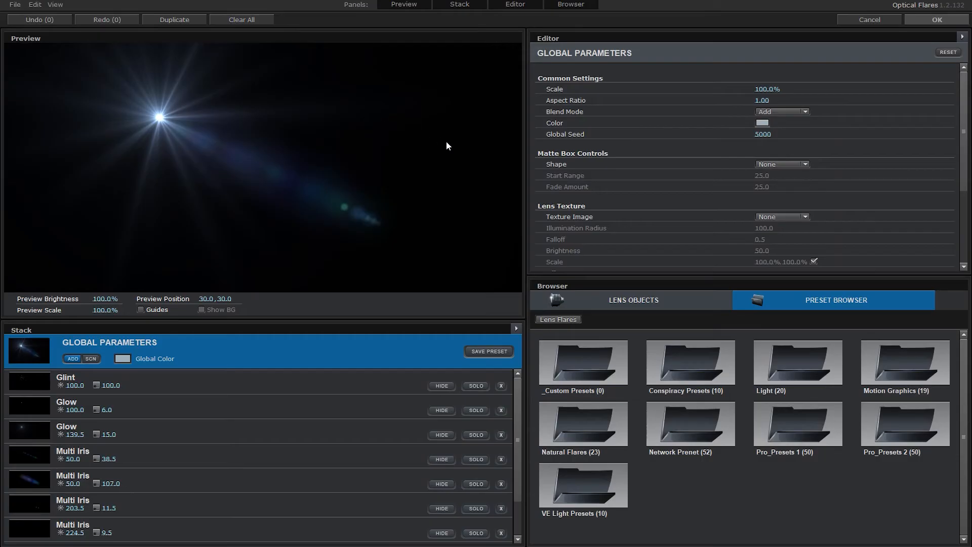
{"action": "double_click", "coordinate": [902, 423]}
{"action": "scroll", "coordinate": [903, 423], "scroll_direction": "down", "scroll_amount": 5}
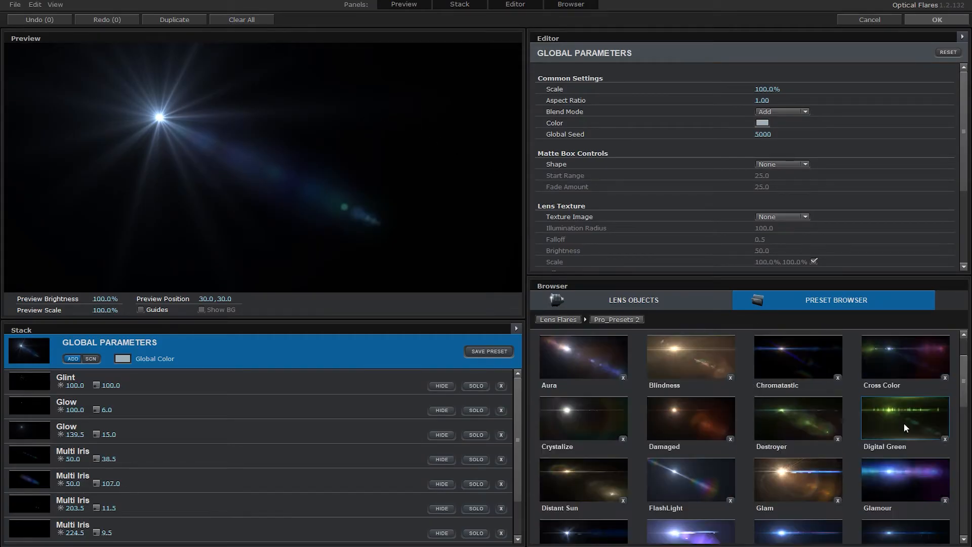
{"action": "scroll", "coordinate": [903, 423], "scroll_direction": "down", "scroll_amount": 4}
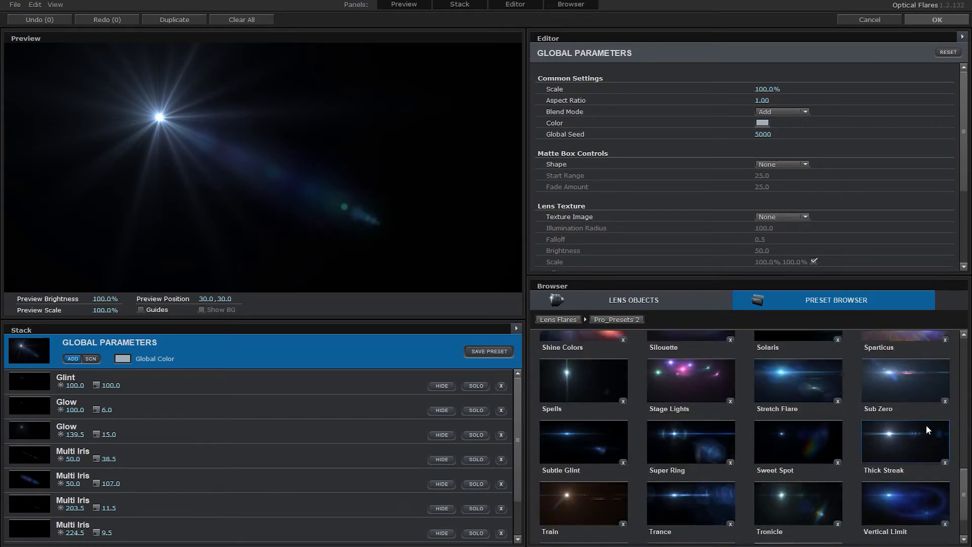
{"action": "scroll", "coordinate": [925, 424], "scroll_direction": "down", "scroll_amount": 2}
{"action": "left_click", "coordinate": [556, 320]}
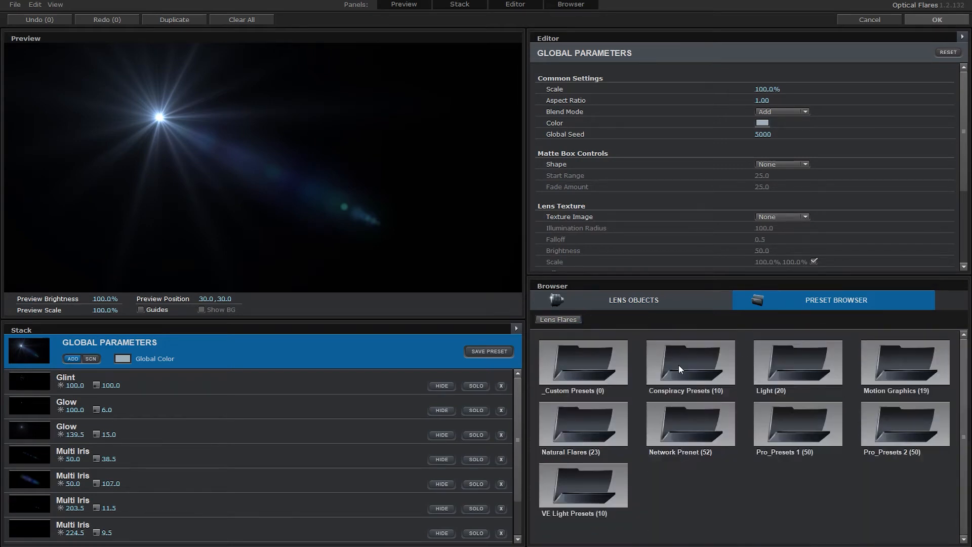
{"action": "double_click", "coordinate": [812, 424]}
{"action": "scroll", "coordinate": [870, 451], "scroll_direction": "down", "scroll_amount": 5}
{"action": "scroll", "coordinate": [947, 460], "scroll_direction": "down", "scroll_amount": 4}
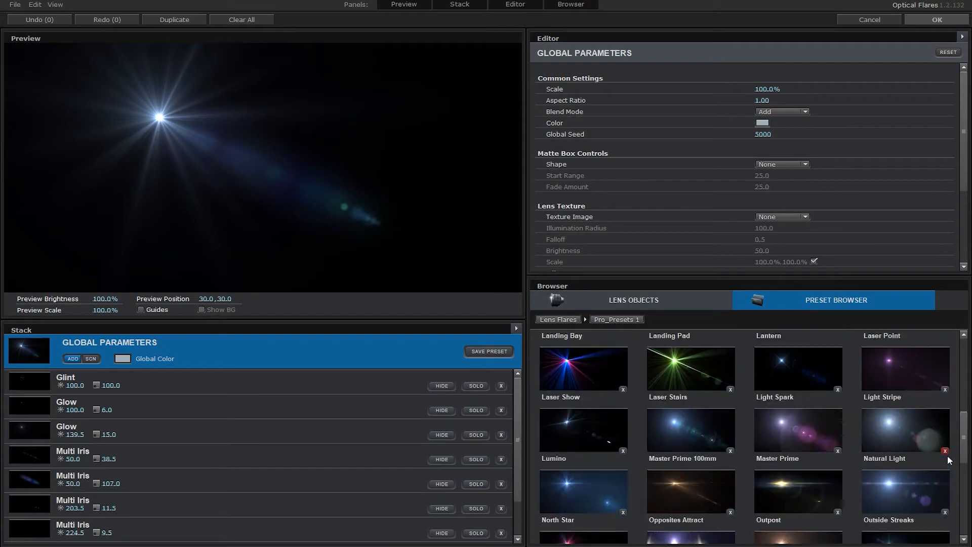
{"action": "left_click", "coordinate": [904, 465]}
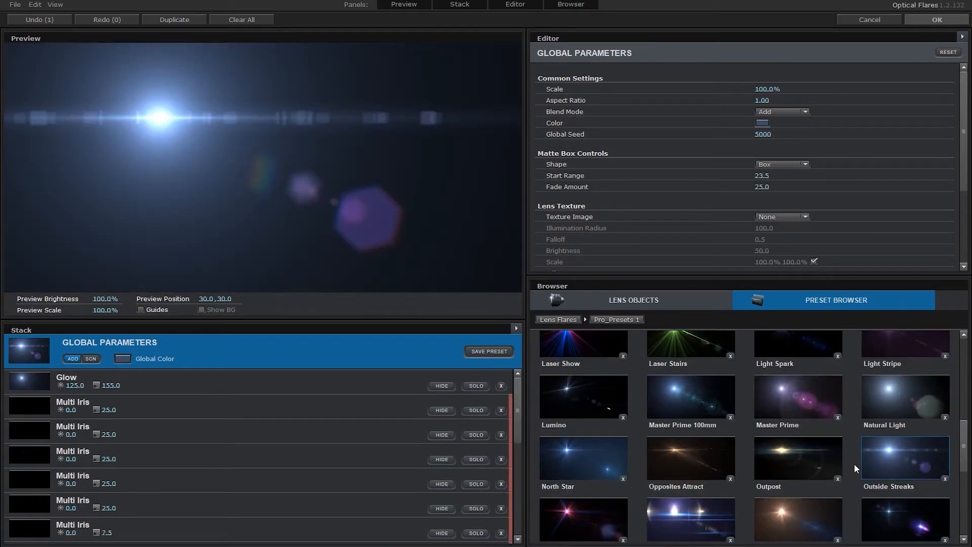
Hide the Streak, both Iris objects and all three Ring objects in the flare's stack.
{"action": "left_click_drag", "start_coordinate": [514, 396], "coordinate": [518, 518]}
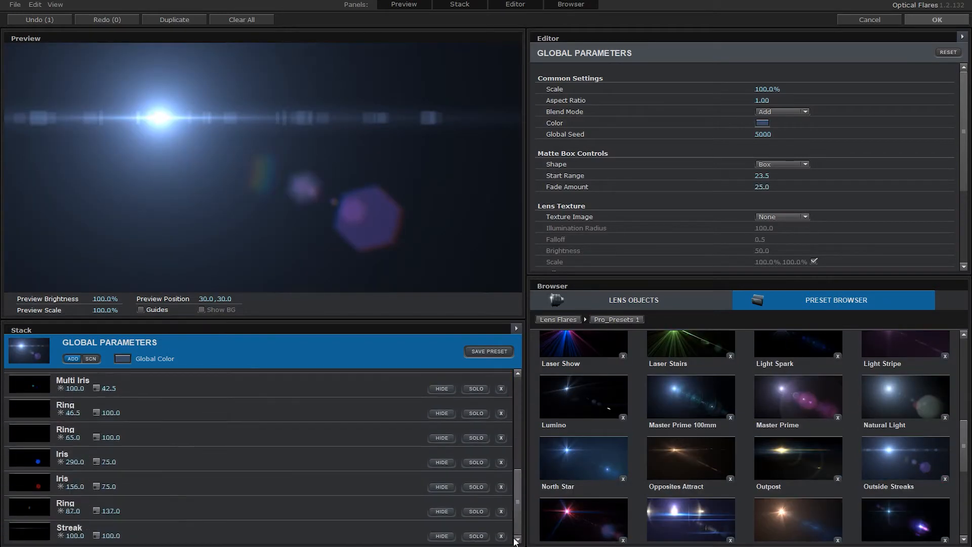
{"action": "left_click", "coordinate": [441, 536]}
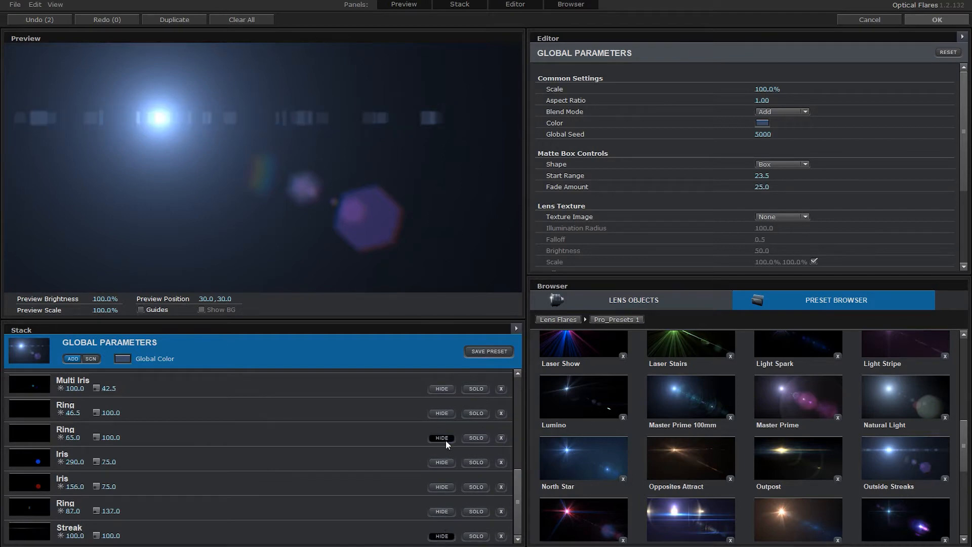
{"action": "left_click", "coordinate": [442, 463]}
{"action": "left_click", "coordinate": [441, 486]}
{"action": "left_click", "coordinate": [444, 510]}
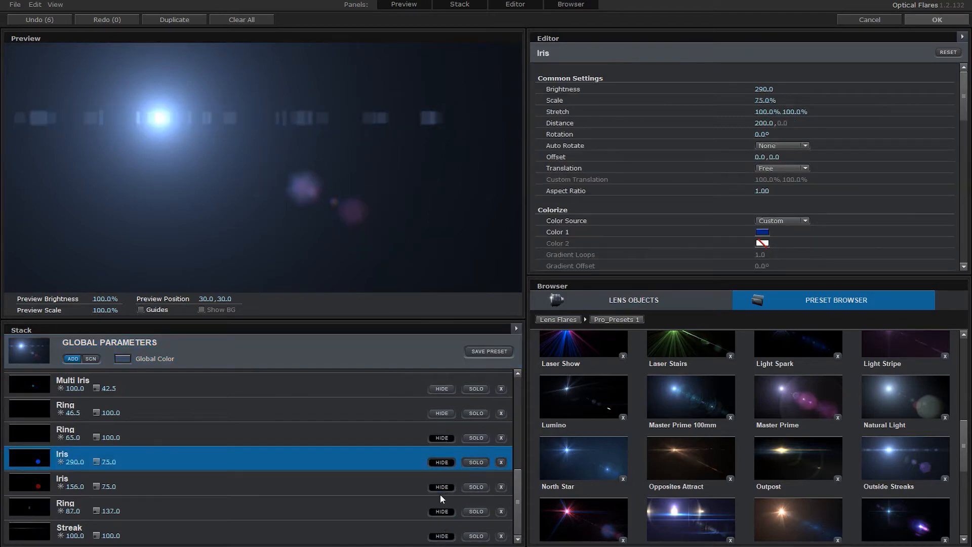
{"action": "scroll", "coordinate": [441, 496], "scroll_direction": "up", "scroll_amount": 1}
{"action": "left_click", "coordinate": [442, 438]}
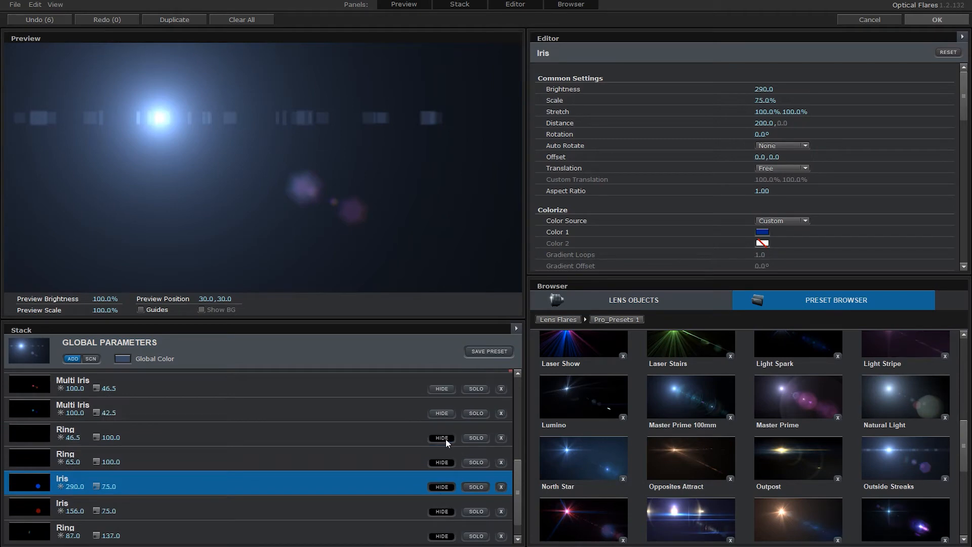
Hide the Multi Iris objects scaled 46.5 and 42.5 and the upper 6.5 one, keeping the lower 6.5 one shown.
{"action": "left_click", "coordinate": [445, 415]}
{"action": "scroll", "coordinate": [451, 430], "scroll_direction": "up", "scroll_amount": 2}
{"action": "left_click", "coordinate": [442, 430]}
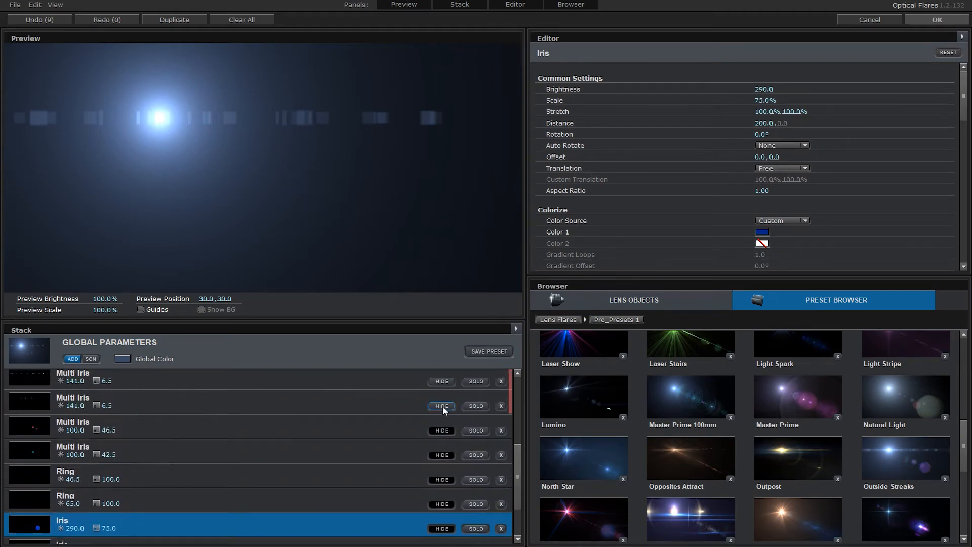
{"action": "left_click", "coordinate": [442, 406]}
{"action": "scroll", "coordinate": [442, 412], "scroll_direction": "up", "scroll_amount": 1}
{"action": "left_click", "coordinate": [443, 415]}
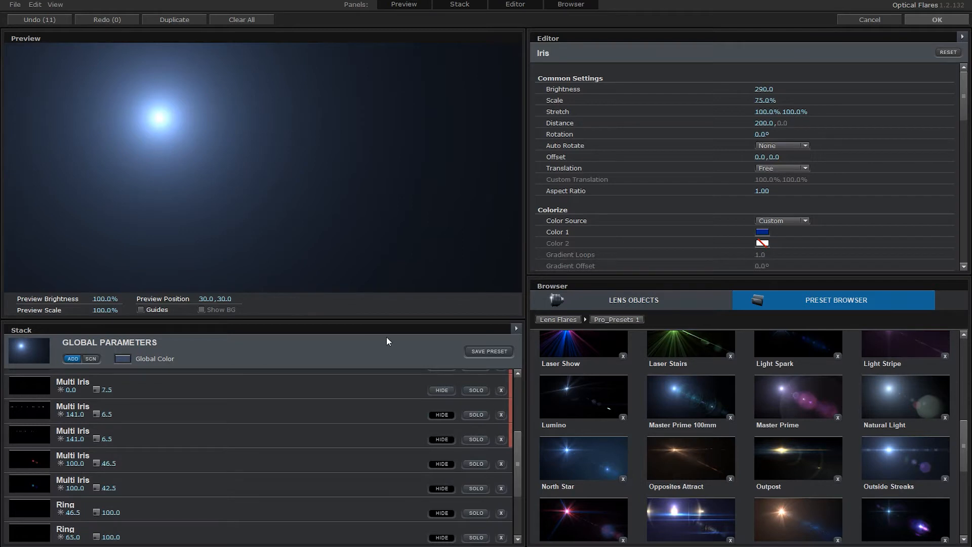
{"action": "left_click", "coordinate": [446, 408]}
{"action": "left_click", "coordinate": [443, 440]}
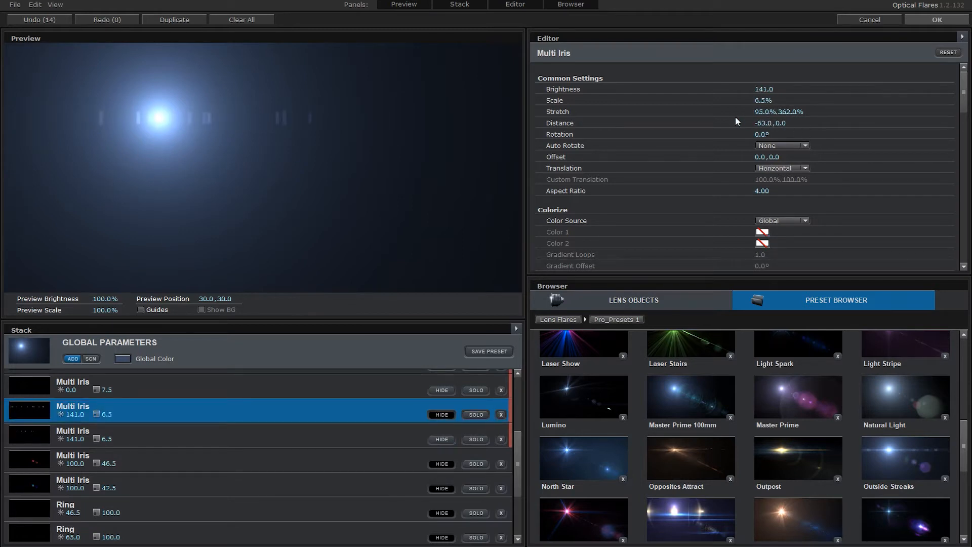
Shift the hue of the flare's global color slightly from blue toward cyan.
{"action": "scroll", "coordinate": [734, 121], "scroll_direction": "down", "scroll_amount": 5}
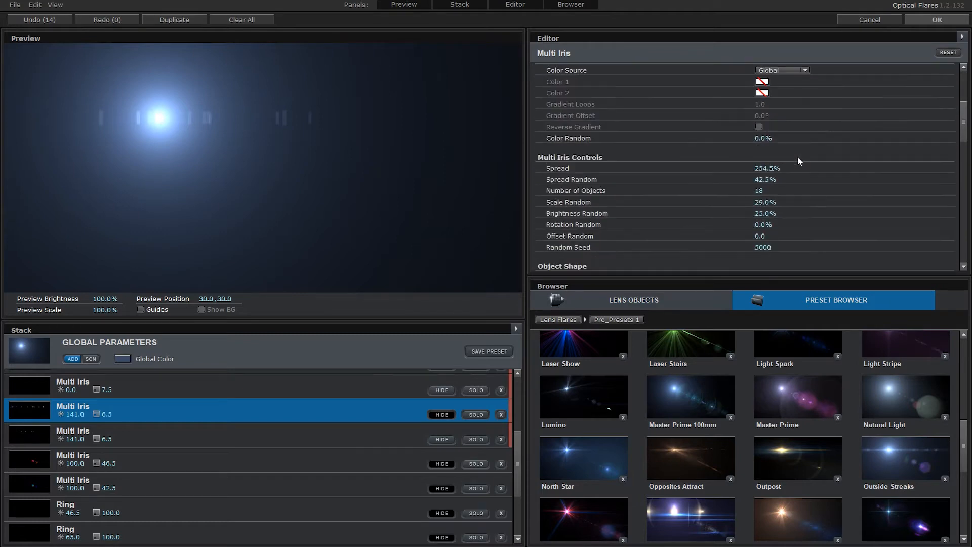
{"action": "scroll", "coordinate": [798, 157], "scroll_direction": "down", "scroll_amount": 10}
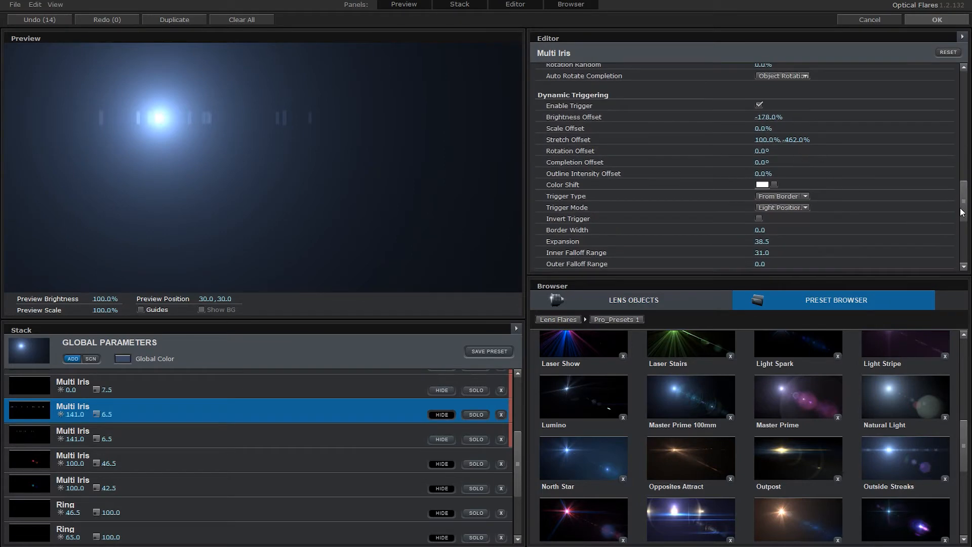
{"action": "left_click", "coordinate": [167, 363]}
{"action": "scroll", "coordinate": [880, 104], "scroll_direction": "up", "scroll_amount": 5}
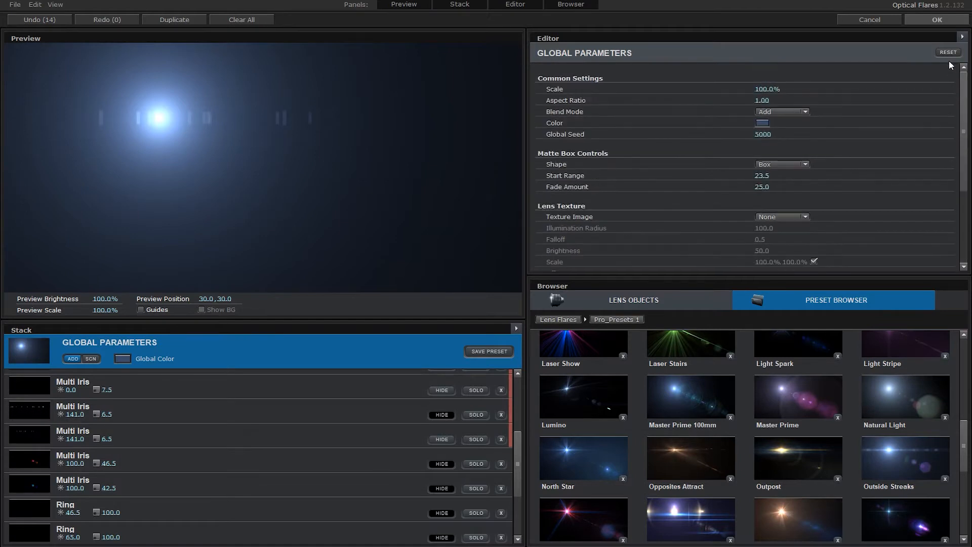
{"action": "left_click", "coordinate": [762, 123]}
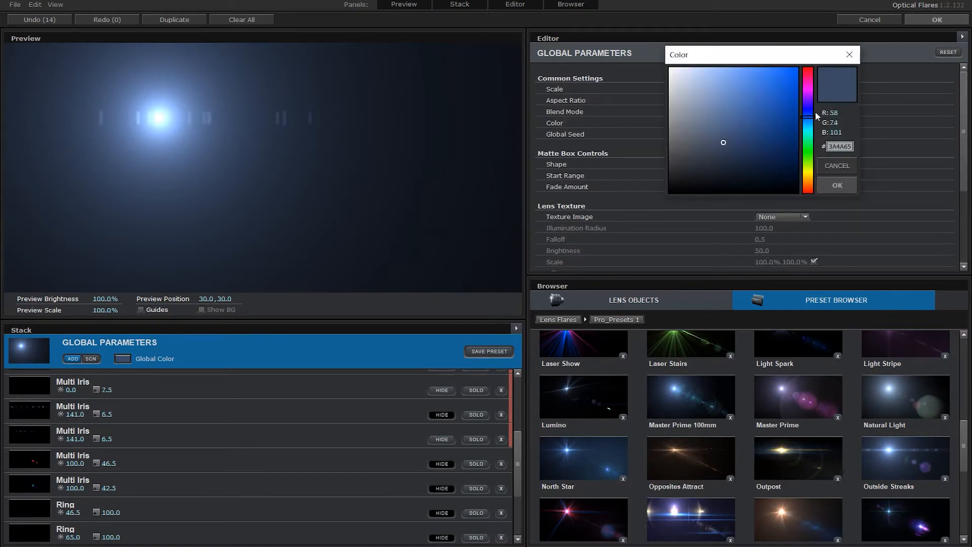
{"action": "mouse_move", "coordinate": [815, 112]}
{"action": "left_mouse_down"}
{"action": "mouse_move", "coordinate": [806, 109]}
{"action": "mouse_move", "coordinate": [811, 119]}
{"action": "left_mouse_up"}
{"action": "left_click", "coordinate": [841, 185]}
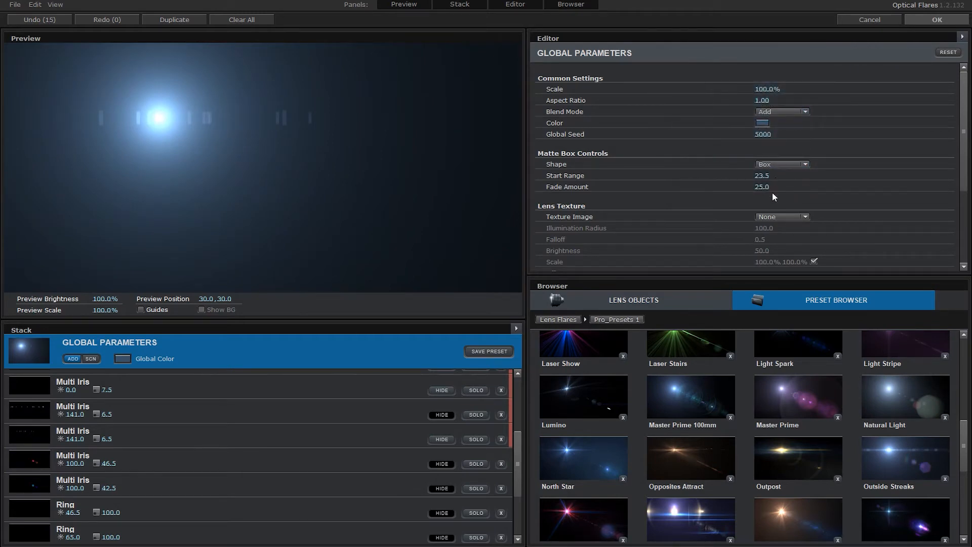
Try the Coarse lens texture image, and set the texture to Dag.
{"action": "left_click", "coordinate": [774, 216]}
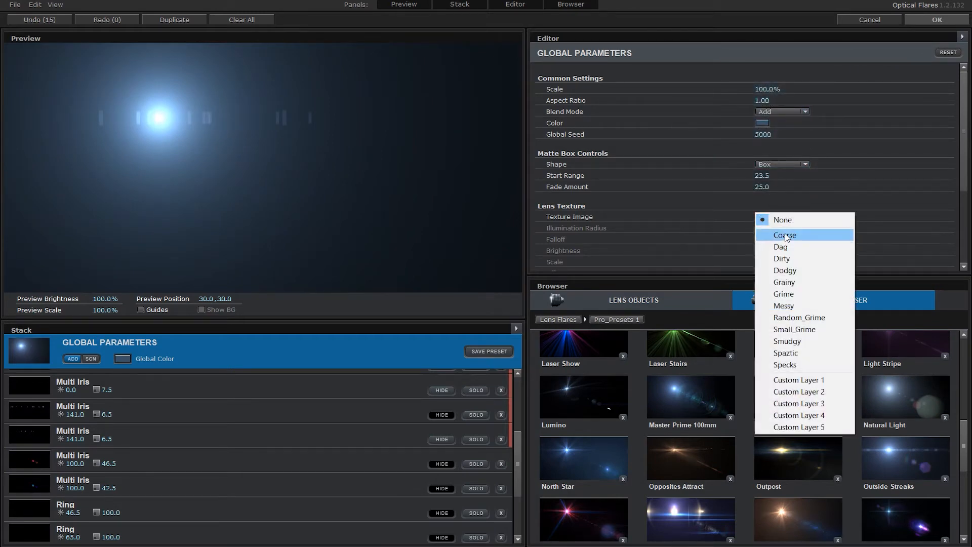
{"action": "left_click", "coordinate": [783, 234]}
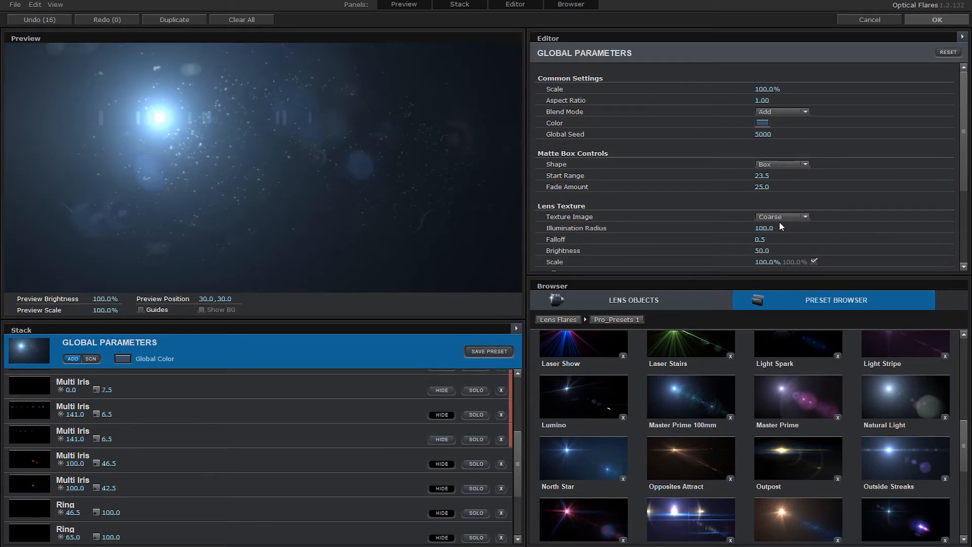
{"action": "left_click", "coordinate": [779, 218]}
{"action": "left_click", "coordinate": [764, 245]}
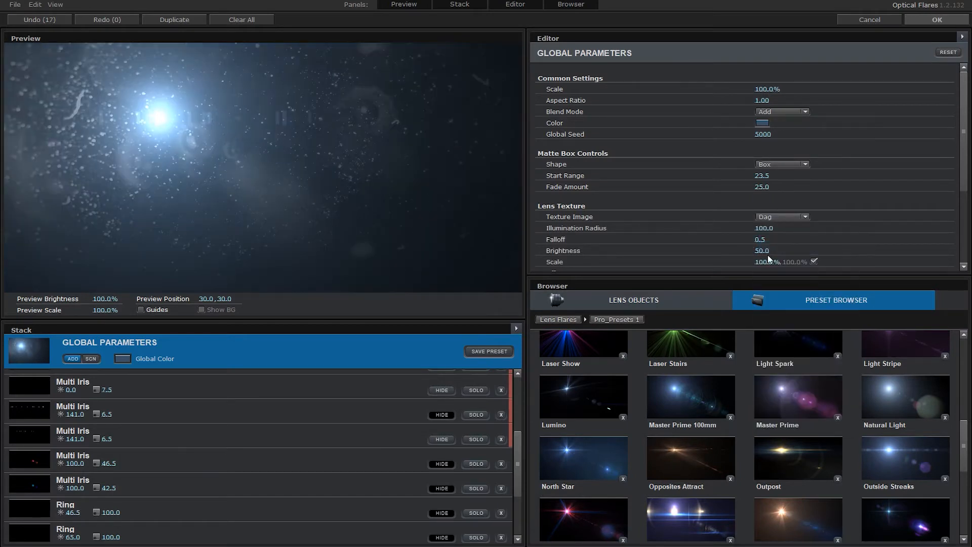
Set the lens texture's illumination radius to 25 and the flare's global scale to 128%.
{"action": "left_click_drag", "start_coordinate": [763, 228], "coordinate": [686, 228]}
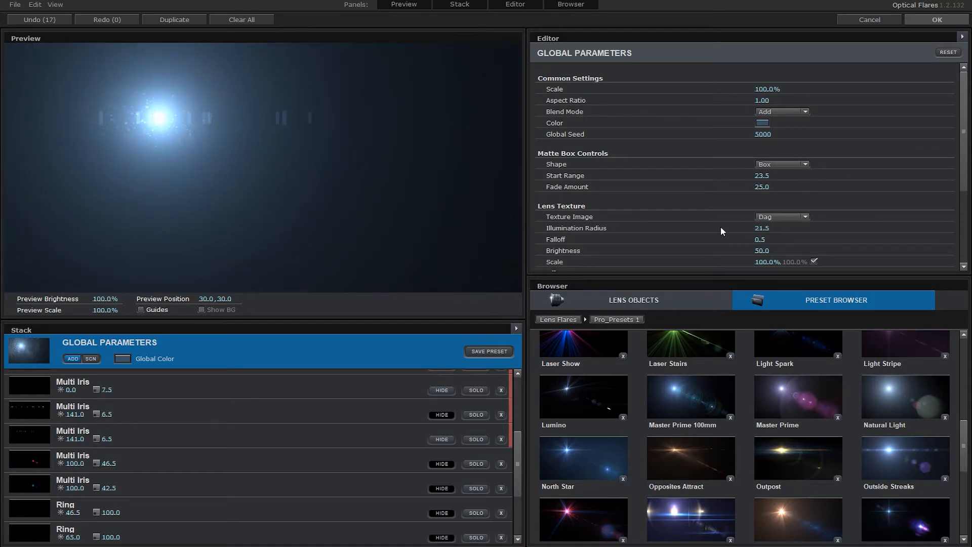
{"action": "left_click", "coordinate": [770, 227]}
{"action": "type", "text": "25"}
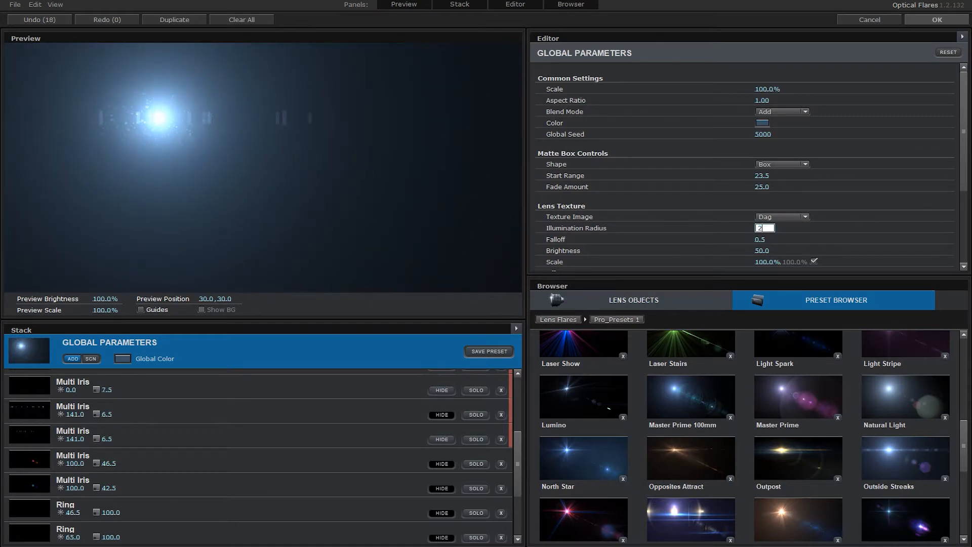
{"action": "key", "text": "Return"}
{"action": "left_click_drag", "start_coordinate": [762, 89], "coordinate": [783, 88]}
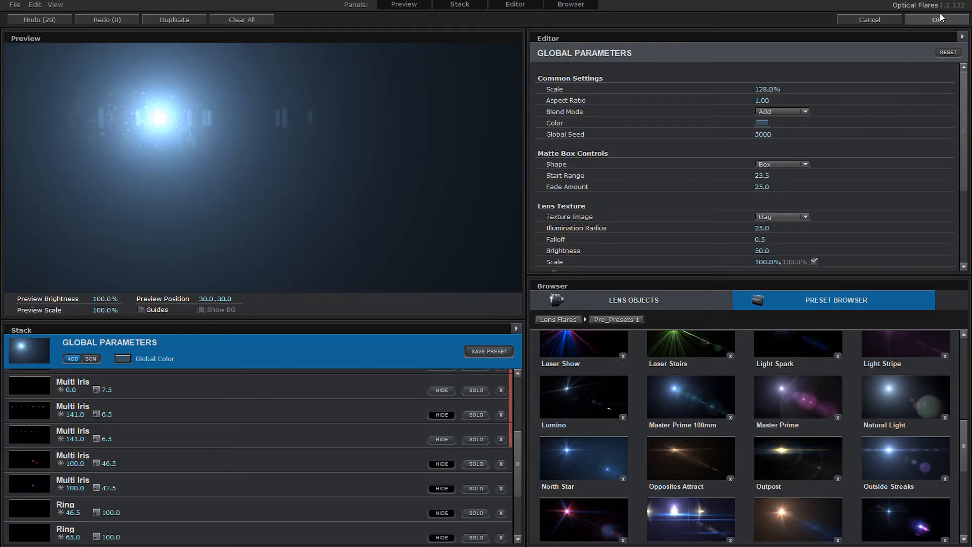
Accept the flare design, hide the flare layer and place it directly below Parallel Light 1.
{"action": "left_click", "coordinate": [938, 19]}
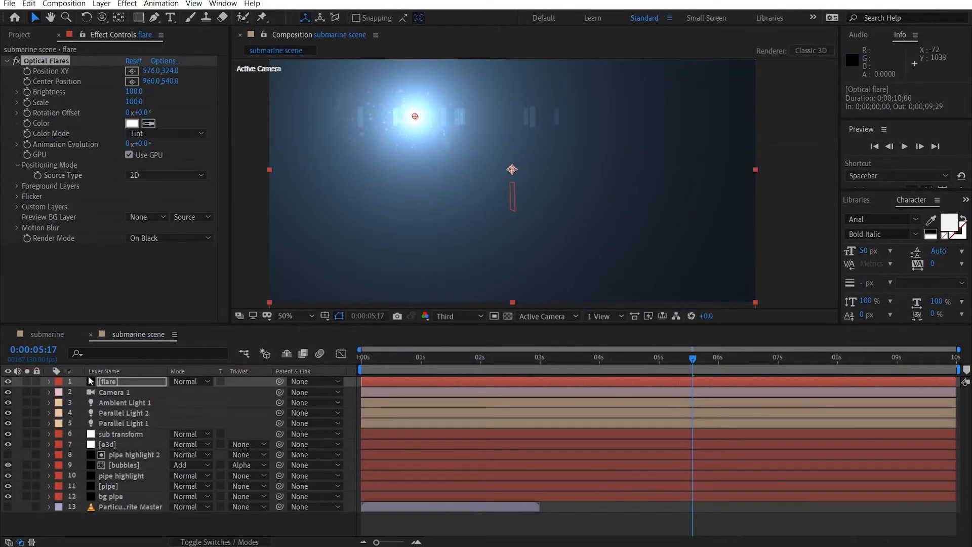
{"action": "left_click", "coordinate": [8, 381]}
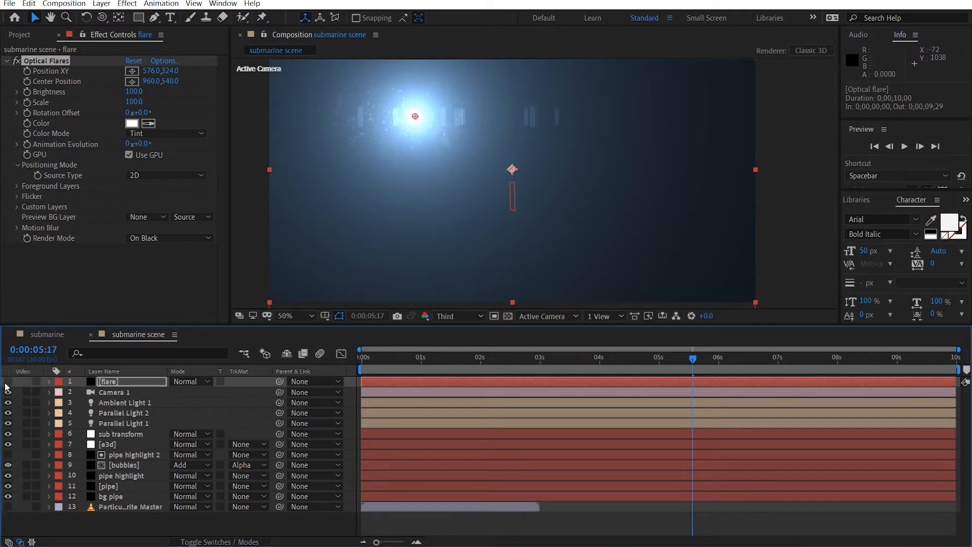
{"action": "left_click_drag", "start_coordinate": [139, 381], "coordinate": [129, 430]}
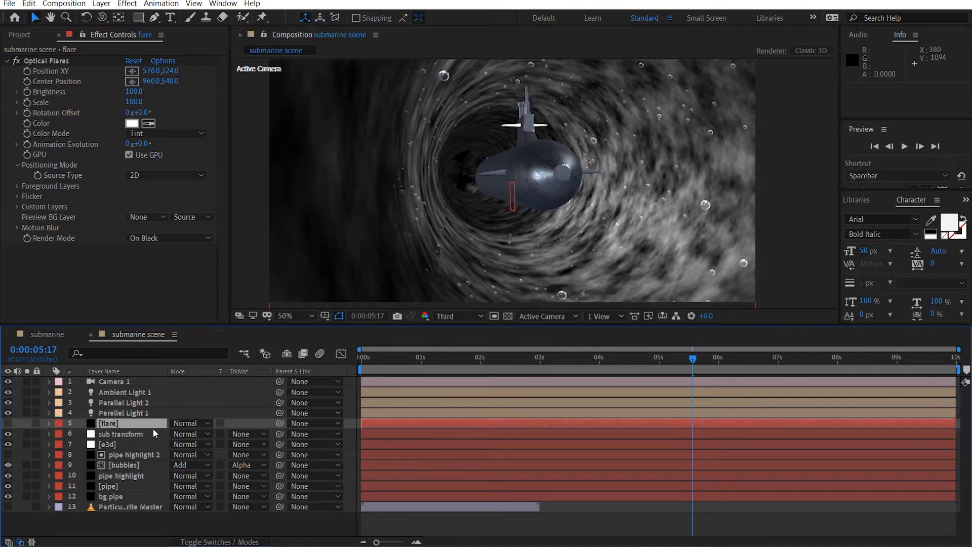
Create a Point light with its intensity set to 0.
{"action": "key", "text": "ctrl+alt+shift+l"}
{"action": "left_click", "coordinate": [341, 133]}
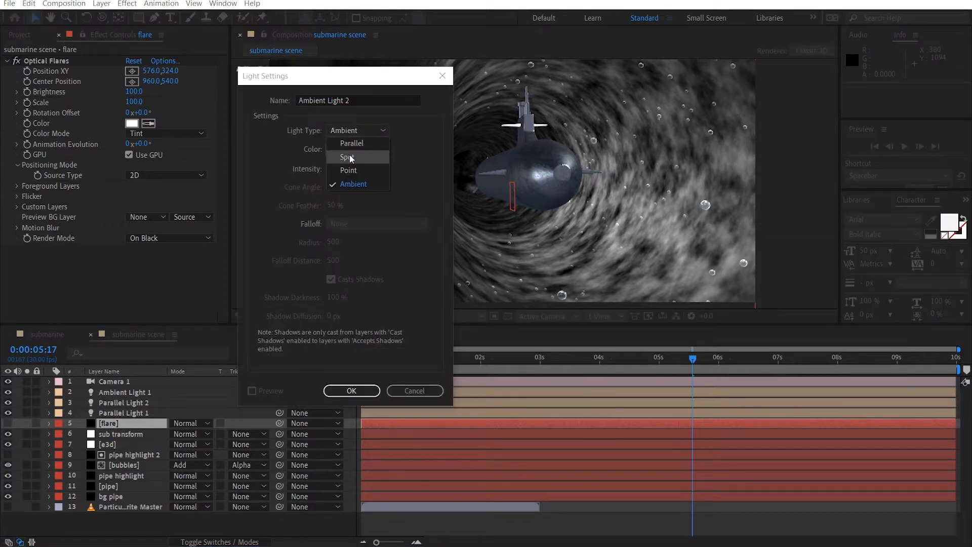
{"action": "left_click", "coordinate": [353, 166]}
{"action": "left_click", "coordinate": [340, 168]}
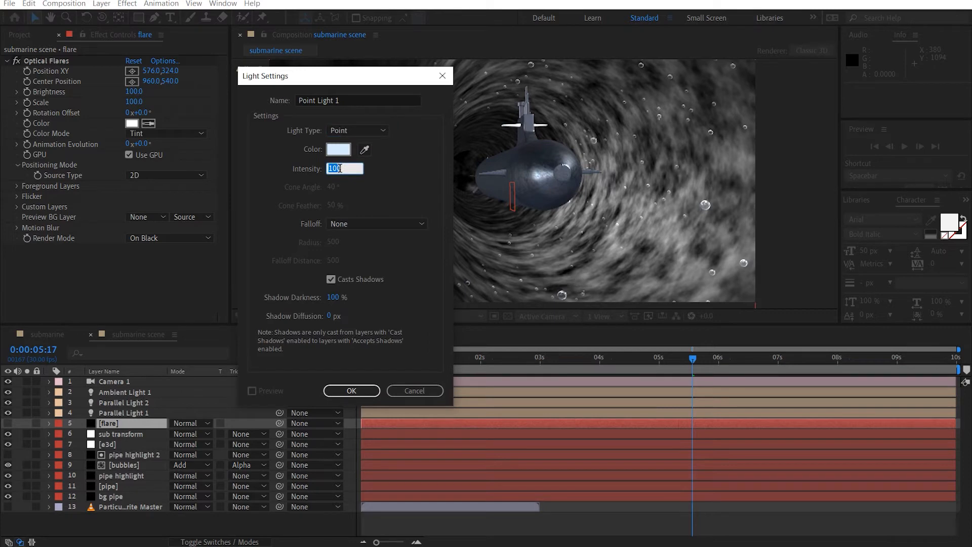
{"action": "type", "text": "0"}
{"action": "key", "text": "Return"}
Move the Ambient Light 1, Parallel Light 2 and Parallel Light 1 layers together to just below the flare layer.
{"action": "left_click", "coordinate": [139, 424]}
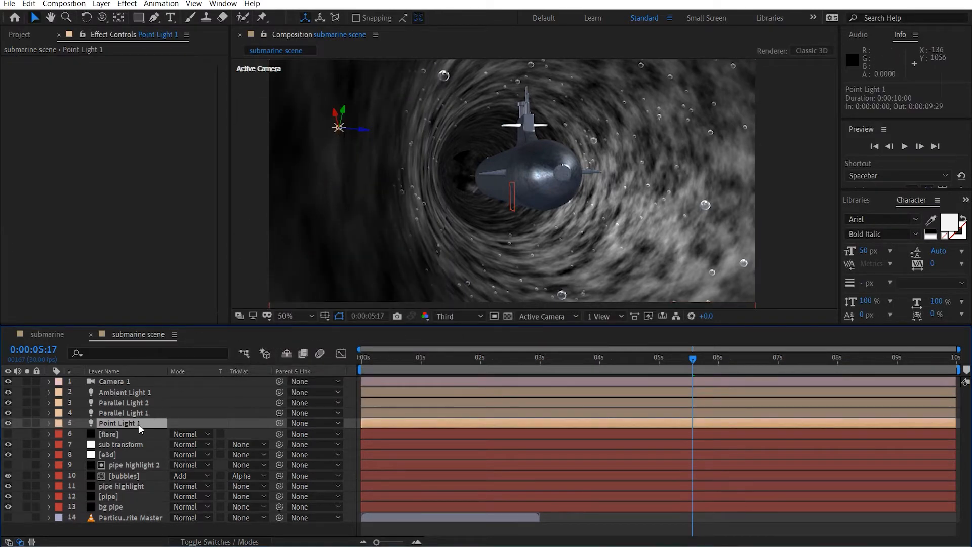
{"action": "left_click", "coordinate": [139, 413]}
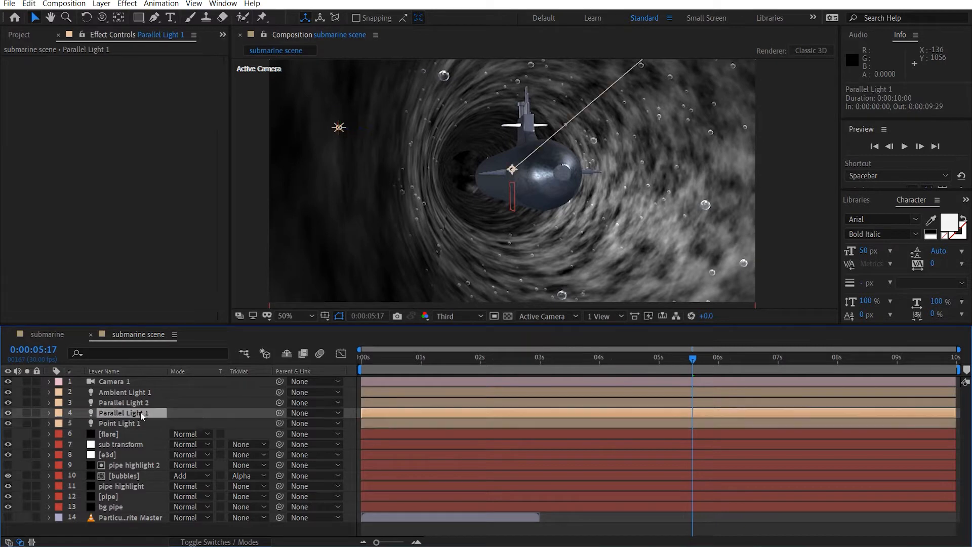
{"action": "left_click", "coordinate": [143, 393], "text": "shift"}
{"action": "left_click_drag", "start_coordinate": [124, 402], "coordinate": [138, 437]}
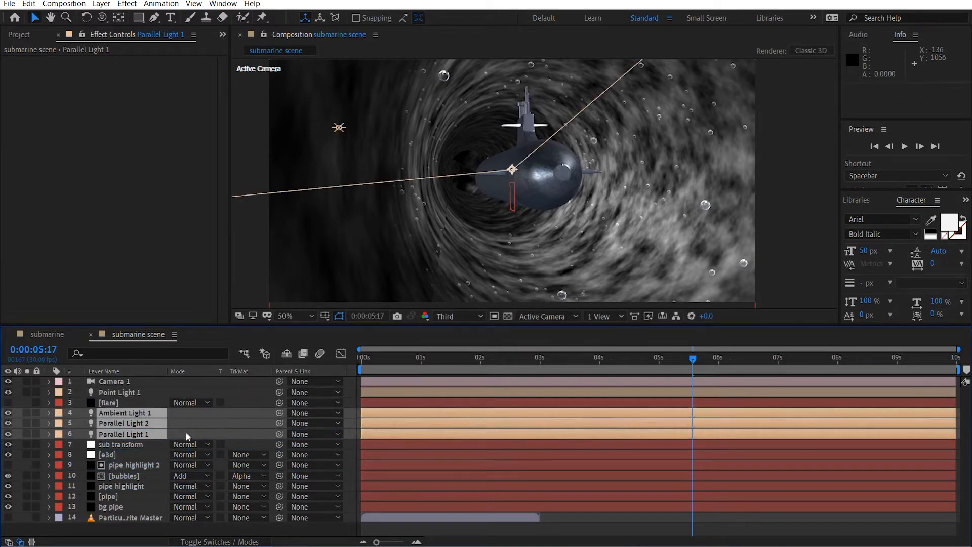
Rename the Point Light 1 layer as Head Light 1.
{"action": "left_click", "coordinate": [137, 395]}
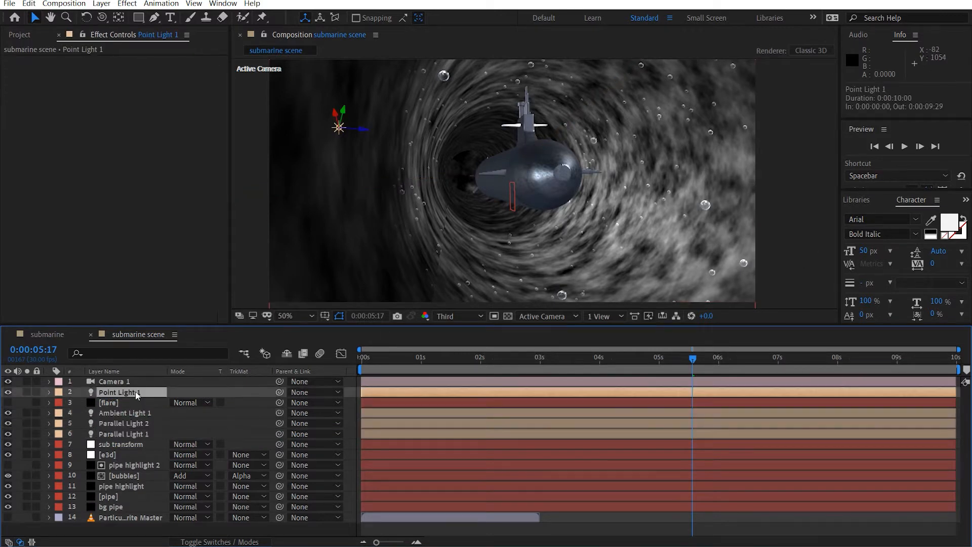
{"action": "key", "text": "Return"}
{"action": "key", "text": "BackSpace"}
{"action": "key", "text": "BackSpace"}
{"action": "key", "text": "BackSpace"}
{"action": "key", "text": "BackSpace"}
{"action": "key", "text": "BackSpace"}
{"action": "type", "text": "HEad"}
{"action": "key", "text": "BackSpace"}
{"action": "key", "text": "BackSpace"}
{"action": "key", "text": "BackSpace"}
{"action": "type", "text": "ead"}
{"action": "left_click", "coordinate": [131, 417]}
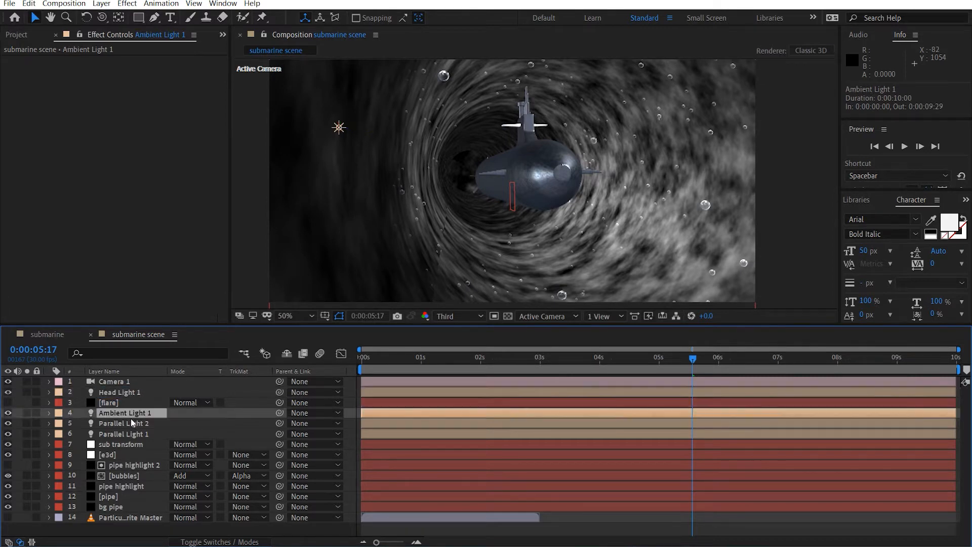
Duplicate the Head Light 1 layer twice to have three head lights.
{"action": "left_click", "coordinate": [147, 389]}
{"action": "key", "text": "ctrl+d"}
{"action": "key", "text": "ctrl+d"}
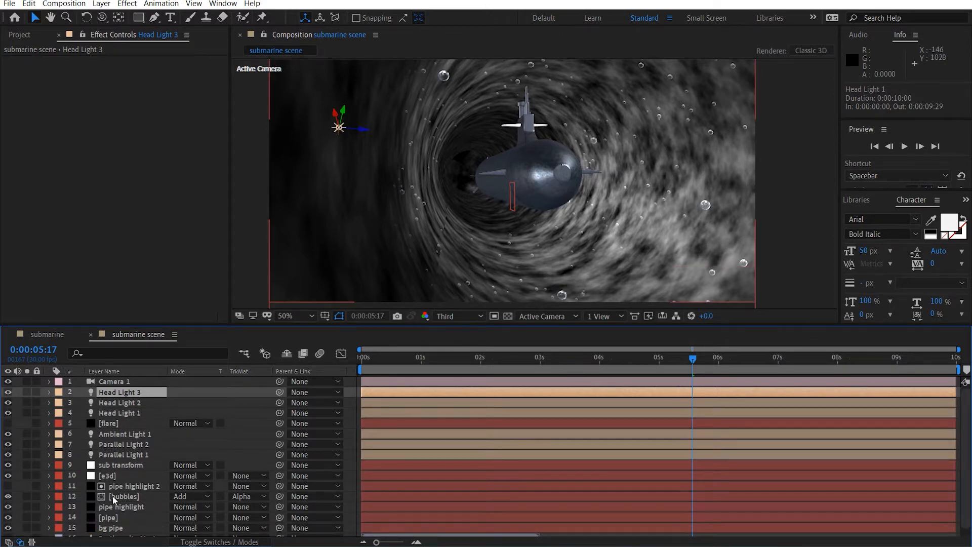
In the e3d layer's Element utilities, generate a 3D null on the submarine's tower at 2D position about 1028, 366.
{"action": "left_click", "coordinate": [121, 474]}
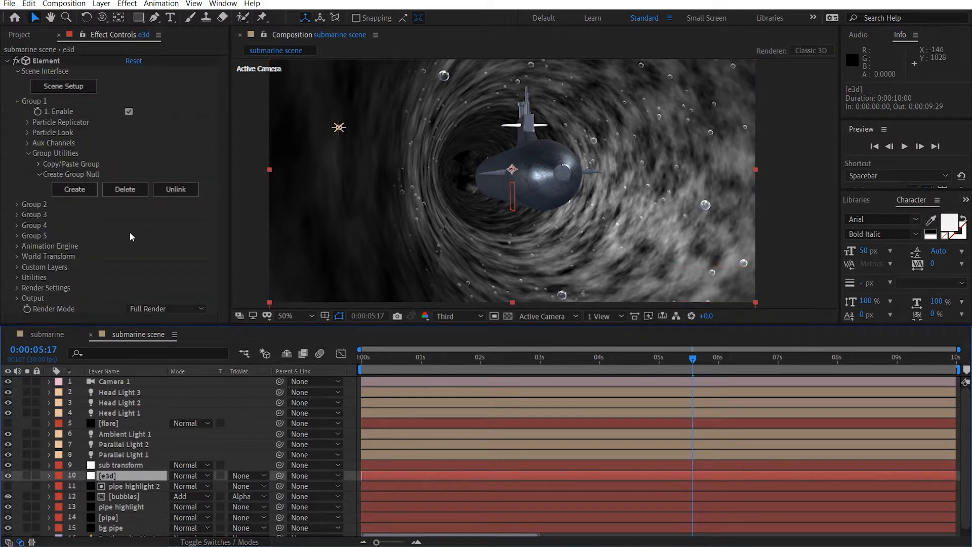
{"action": "left_click", "coordinate": [18, 277]}
{"action": "scroll", "coordinate": [16, 281], "scroll_direction": "down", "scroll_amount": 5}
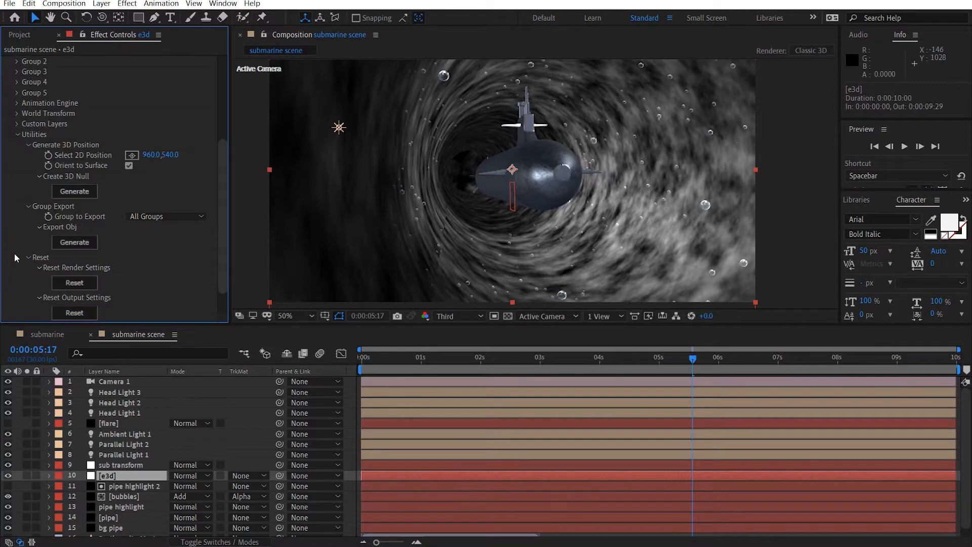
{"action": "left_click", "coordinate": [132, 154]}
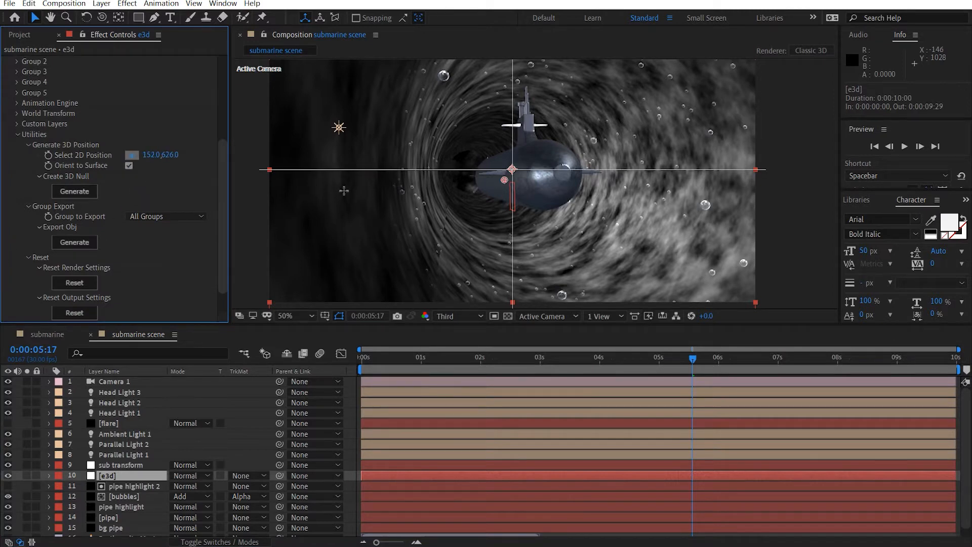
{"action": "left_click", "coordinate": [529, 126]}
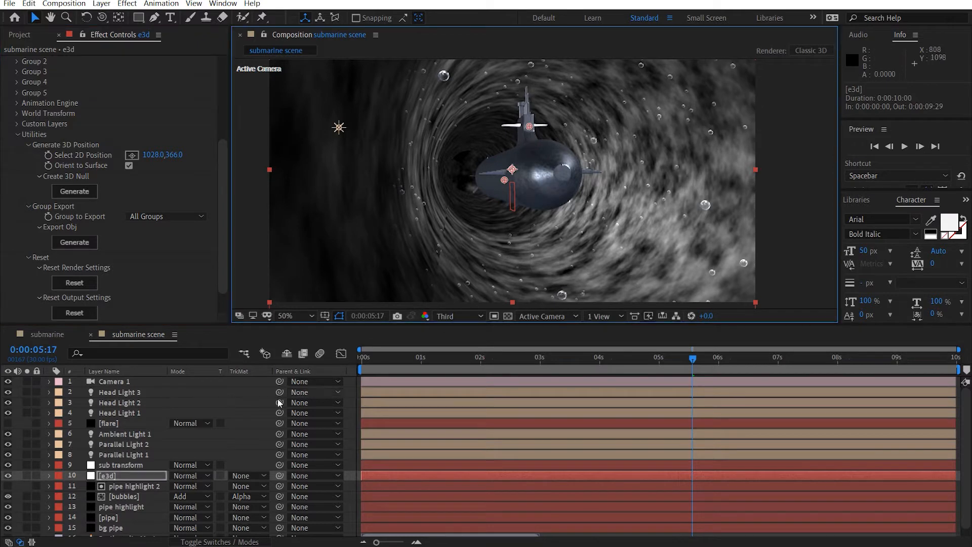
{"action": "left_click", "coordinate": [74, 194]}
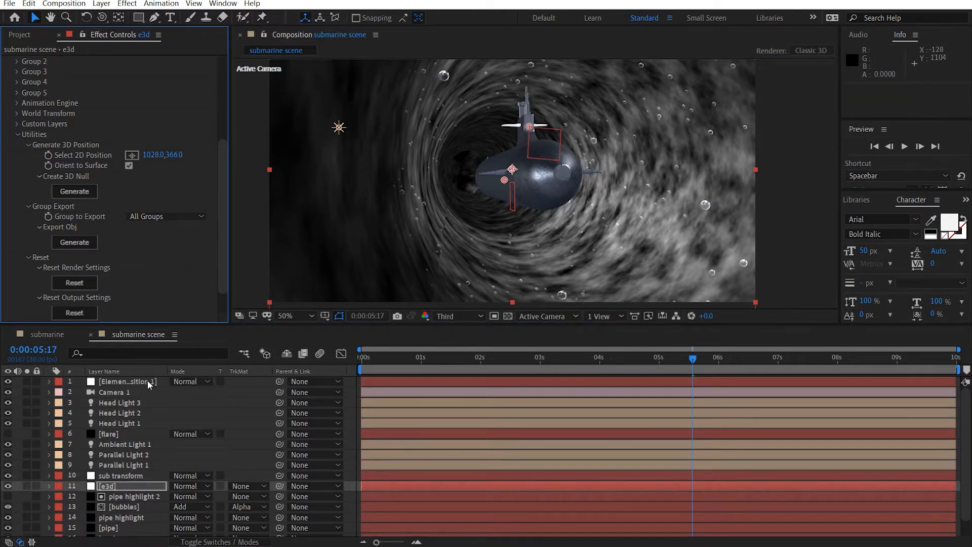
Generate a second 3D null on the submarine's left side fin at 2D position about 886, 554.
{"action": "left_click", "coordinate": [132, 155]}
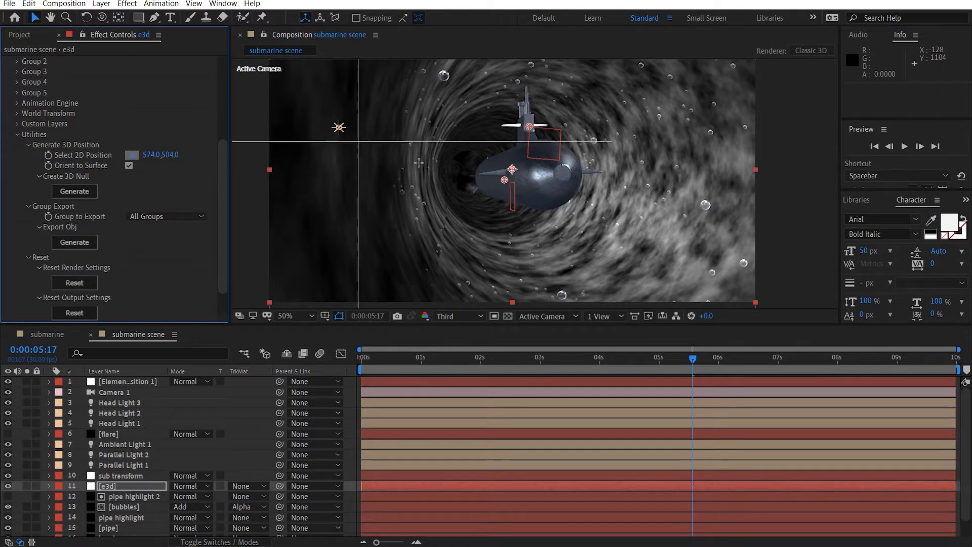
{"action": "left_click", "coordinate": [489, 174]}
{"action": "left_click_drag", "start_coordinate": [488, 174], "coordinate": [494, 173]}
{"action": "left_click", "coordinate": [75, 191]}
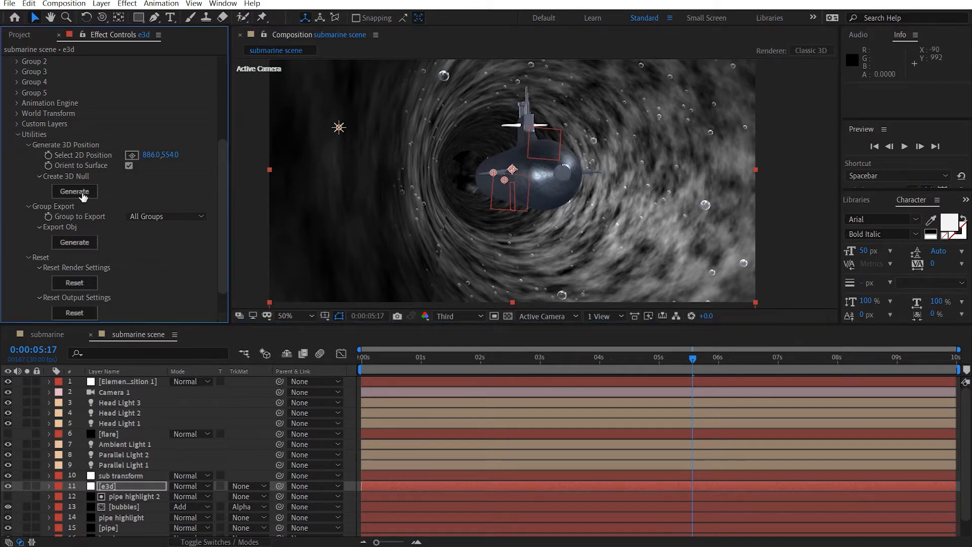
Generate a third 3D null on the submarine's right side fin at 2D position about 1270, 552.
{"action": "left_click", "coordinate": [131, 155]}
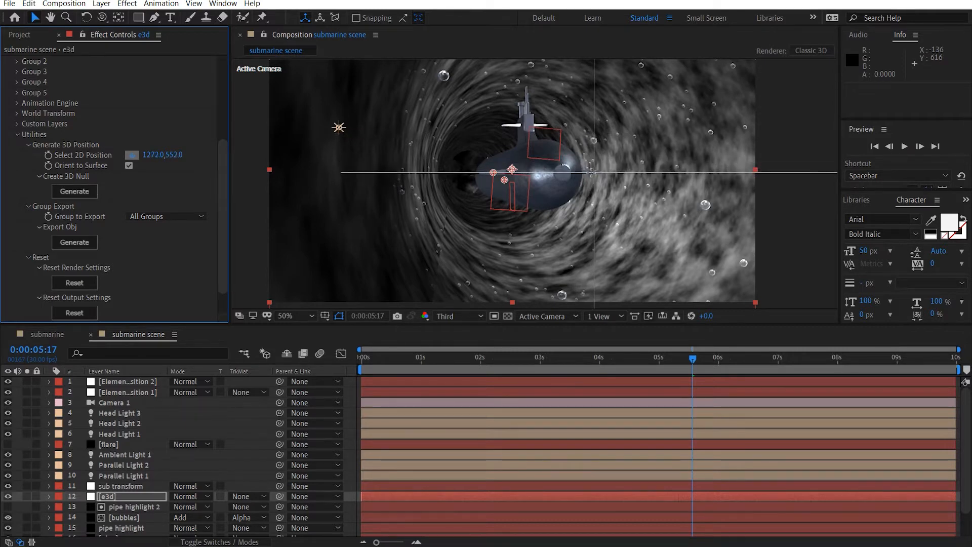
{"action": "left_click", "coordinate": [590, 172]}
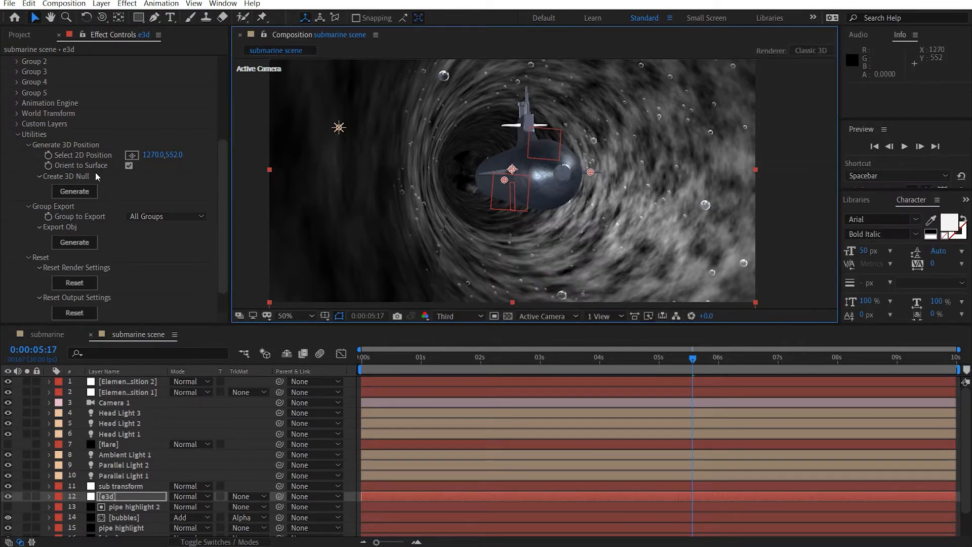
{"action": "left_click", "coordinate": [74, 193]}
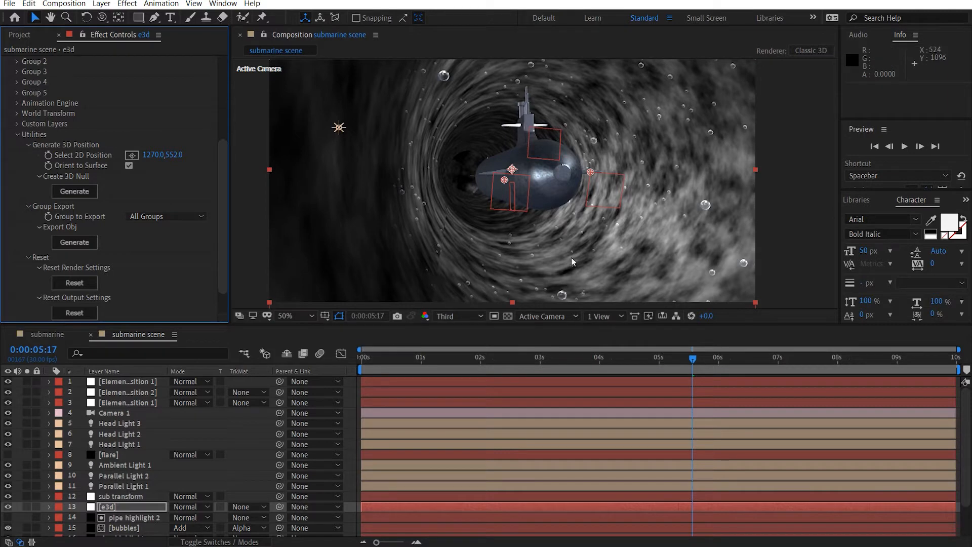
Reveal the three Element nulls' positions and copy the tower null's position onto Head Light 1.
{"action": "left_click", "coordinate": [135, 401]}
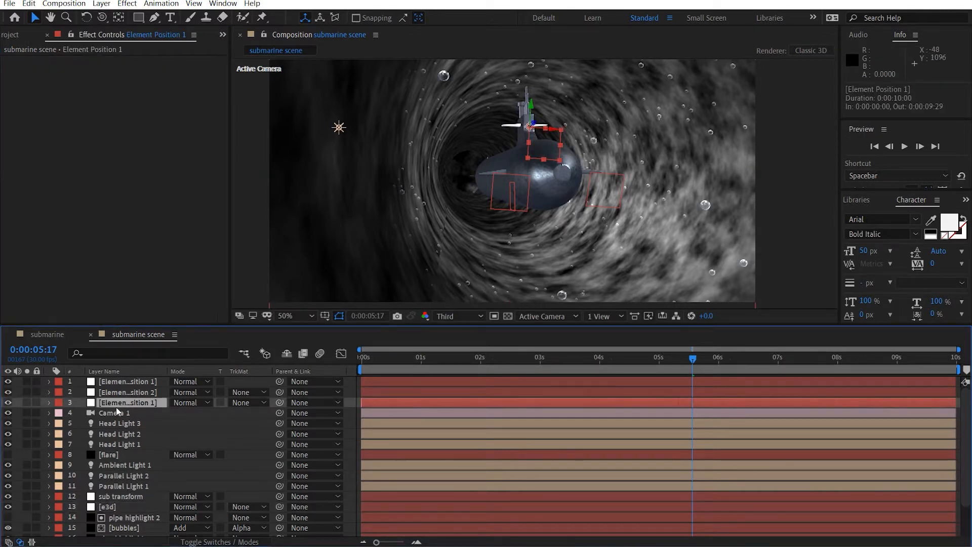
{"action": "left_click", "coordinate": [144, 384], "text": "shift"}
{"action": "key", "text": "p"}
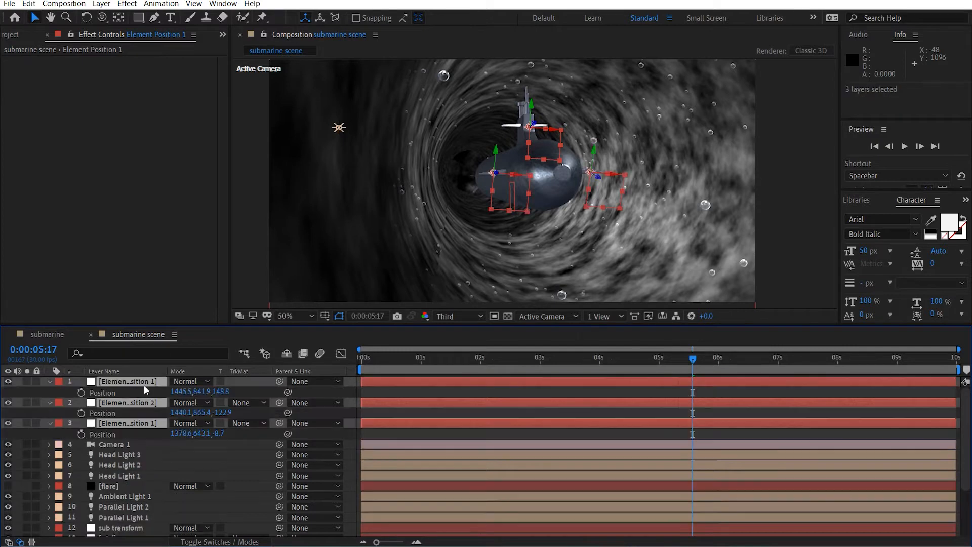
{"action": "left_click", "coordinate": [129, 434]}
{"action": "left_click", "coordinate": [160, 453]}
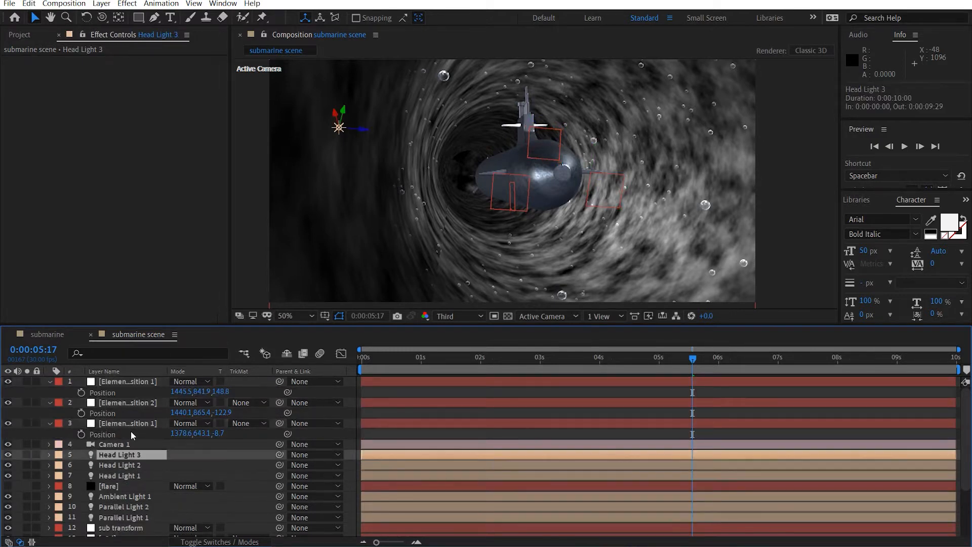
{"action": "left_click", "coordinate": [130, 430]}
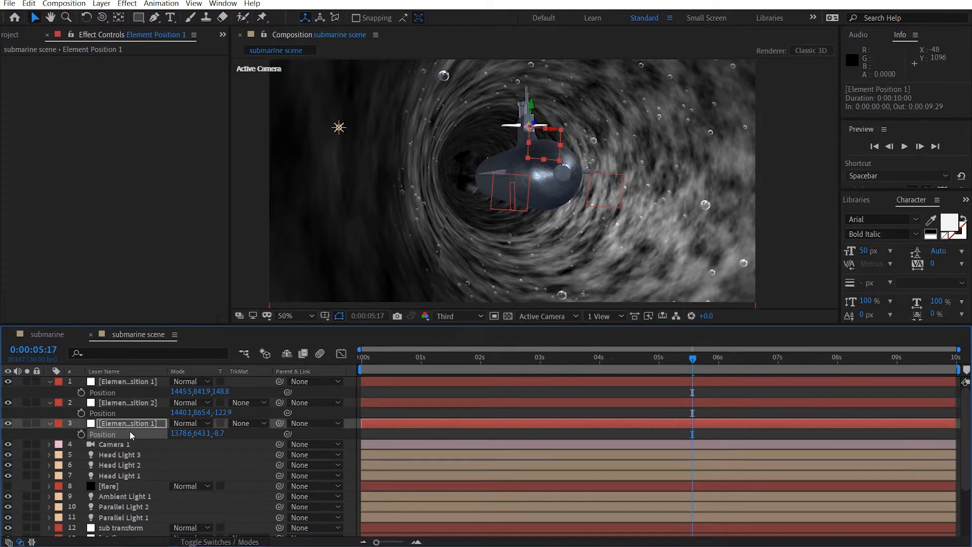
{"action": "left_click", "coordinate": [133, 477]}
{"action": "key", "text": "ctrl+v"}
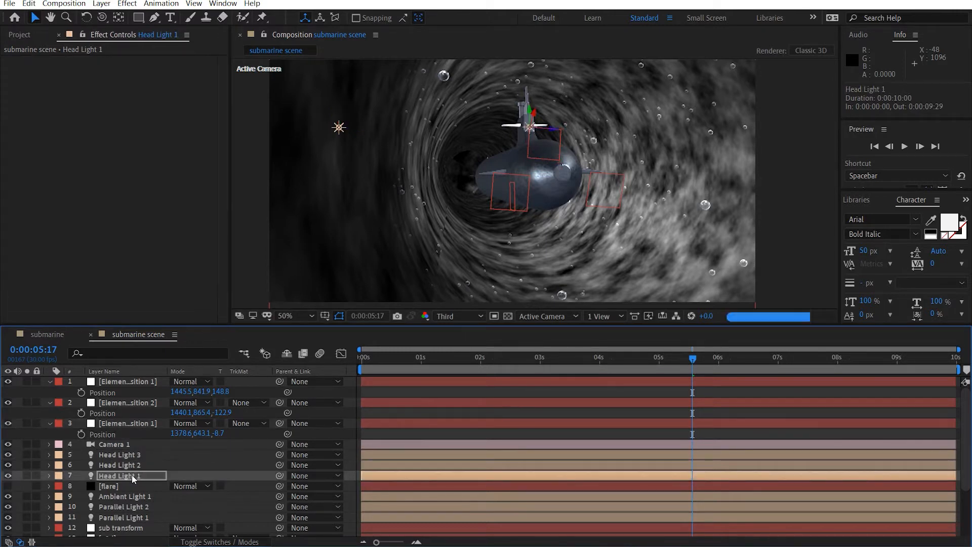
Copy the left fin null's position onto Head Light 2 and the right fin null's position onto Head Light 3.
{"action": "left_click", "coordinate": [129, 412]}
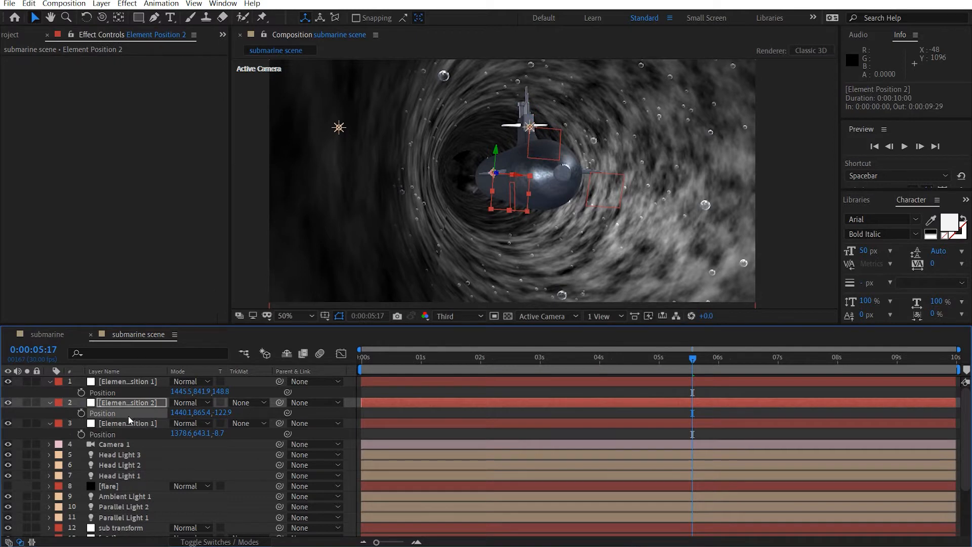
{"action": "left_click", "coordinate": [128, 465]}
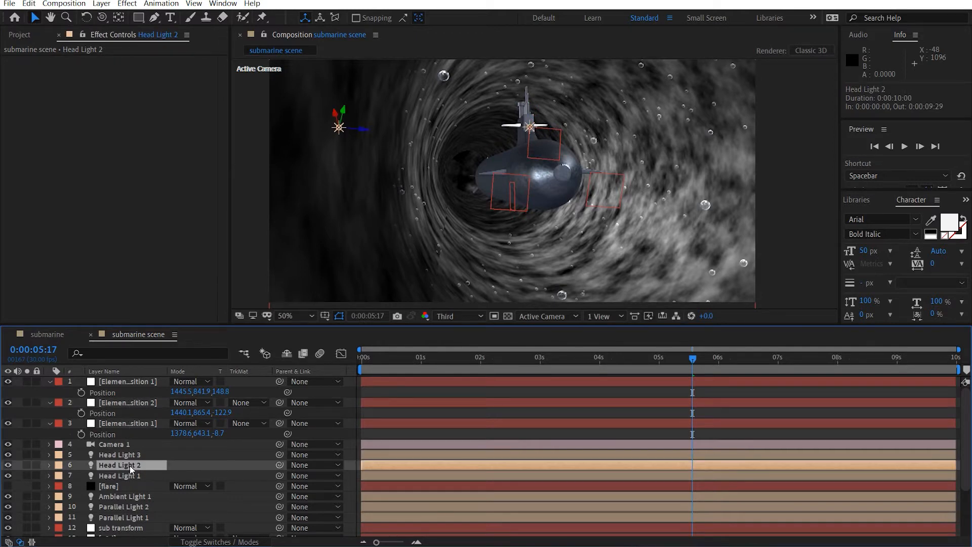
{"action": "key", "text": "ctrl+v"}
{"action": "left_click", "coordinate": [135, 393]}
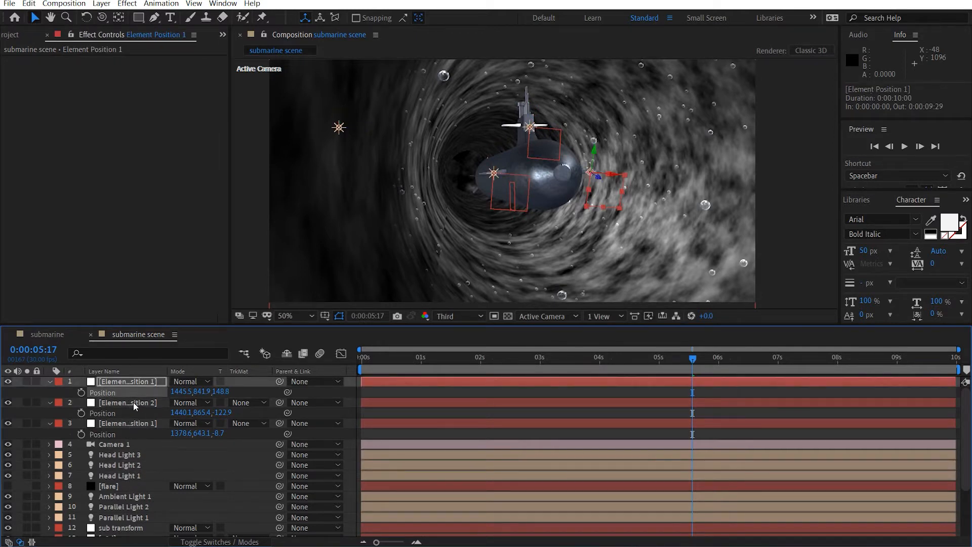
{"action": "left_click", "coordinate": [123, 454]}
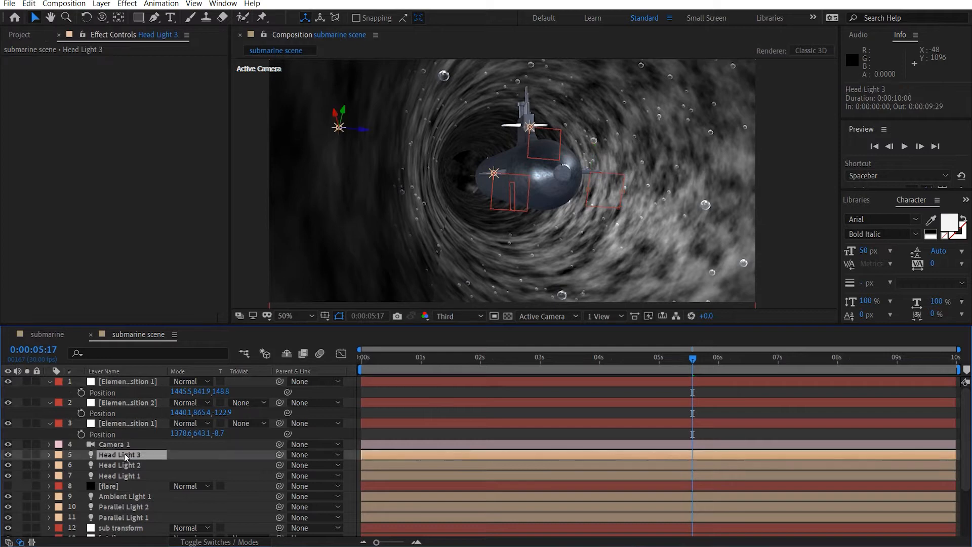
{"action": "key", "text": "ctrl+v"}
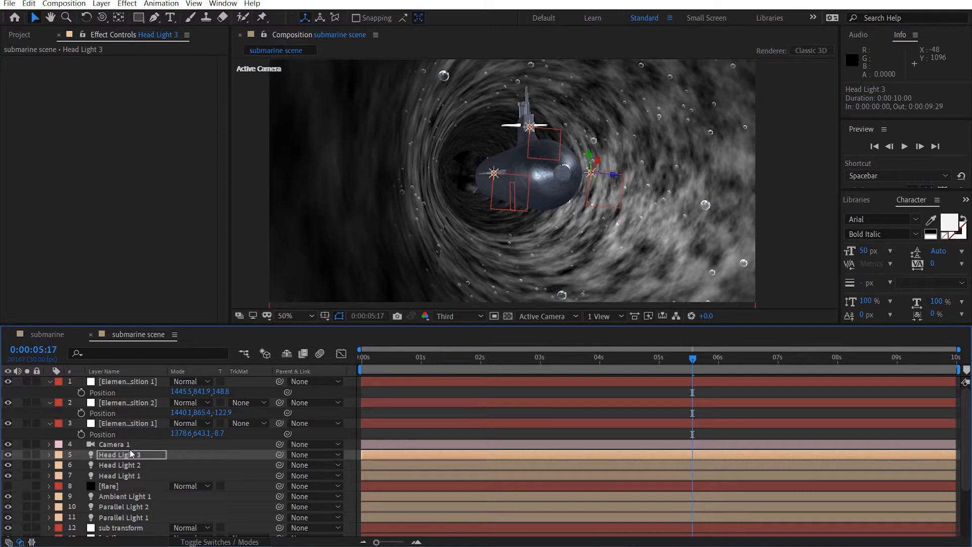
Delete the three generated Element position nulls.
{"action": "left_click", "coordinate": [137, 381]}
{"action": "left_click", "coordinate": [149, 423], "text": "shift"}
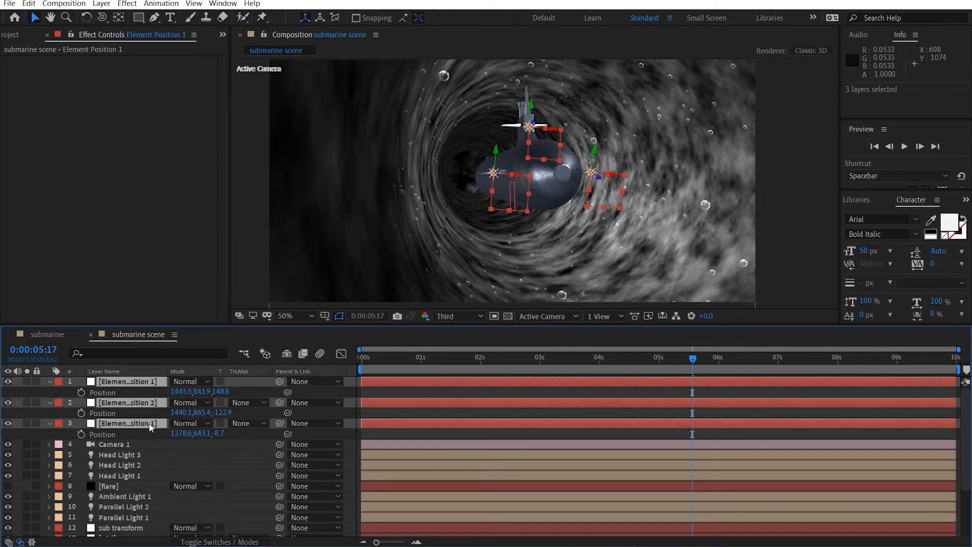
{"action": "key", "text": "Delete"}
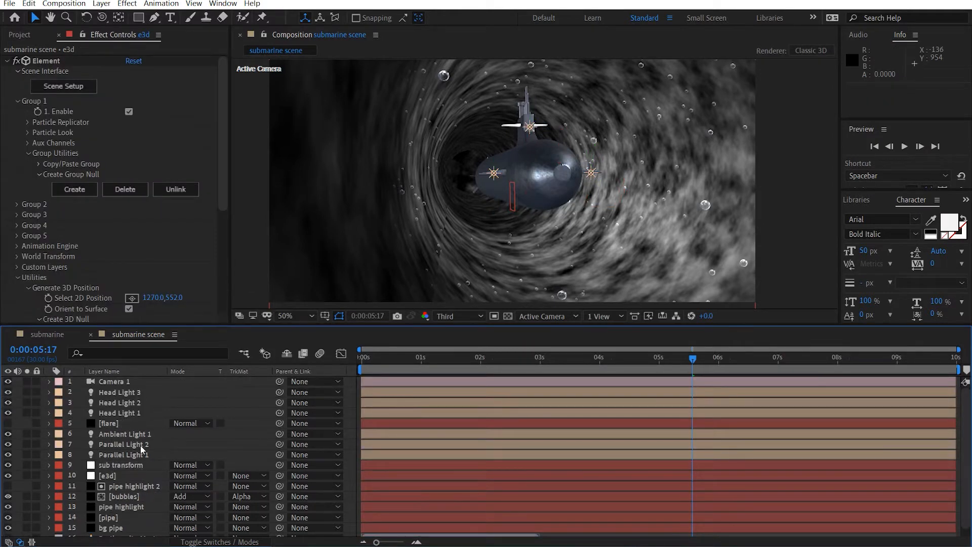
Parent Head Light 1, 2 and 3 to the sub transform null and select that null.
{"action": "left_click", "coordinate": [121, 392]}
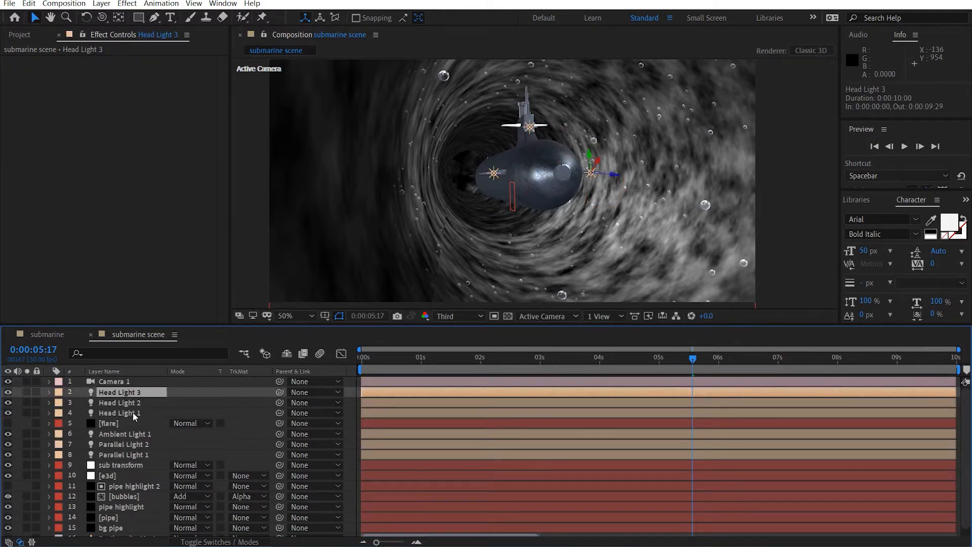
{"action": "left_click", "coordinate": [132, 412], "text": "shift"}
{"action": "left_click_drag", "start_coordinate": [279, 392], "coordinate": [203, 464]}
{"action": "left_click", "coordinate": [146, 464]}
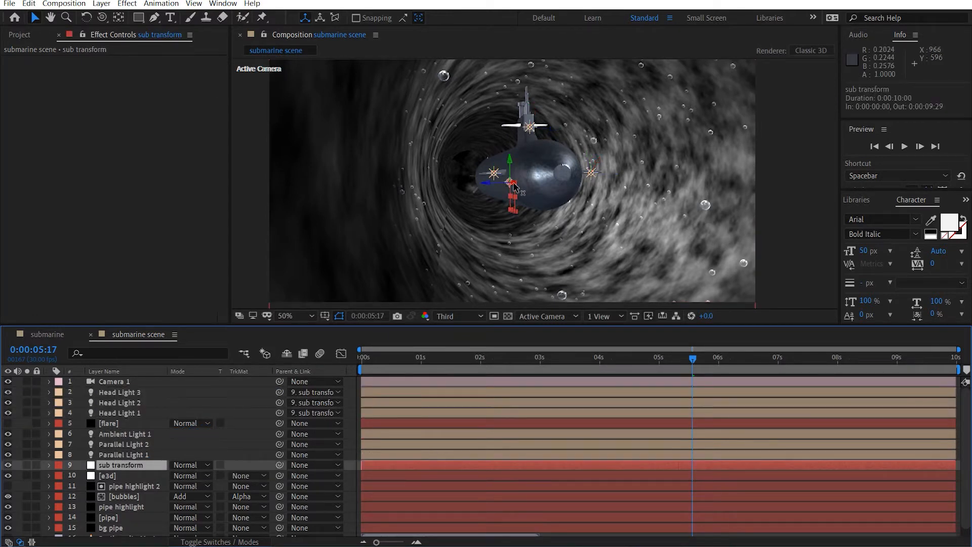
Try moving the sub transform null to check that the head lights follow it, and undo the move.
{"action": "left_click_drag", "start_coordinate": [505, 191], "coordinate": [479, 181]}
{"action": "key", "text": "ctrl+z"}
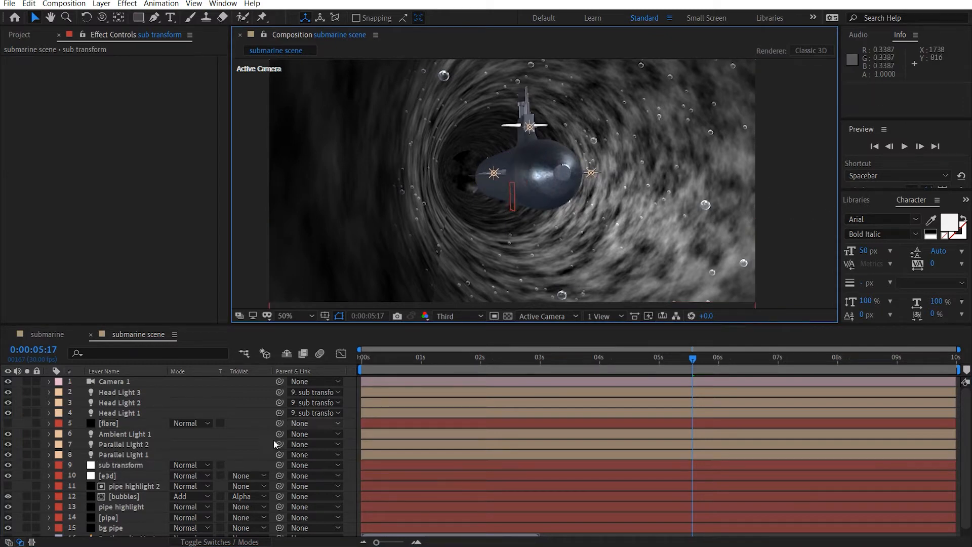
Make the flare layer track lights whose names start with H, with light intensity, scale from intensity and light color disabled.
{"action": "left_click", "coordinate": [114, 425]}
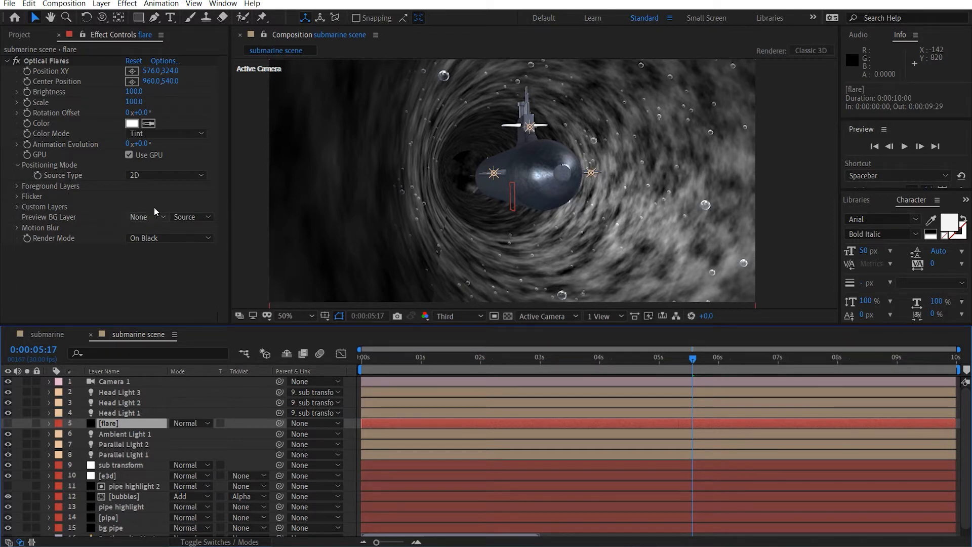
{"action": "left_click", "coordinate": [153, 177]}
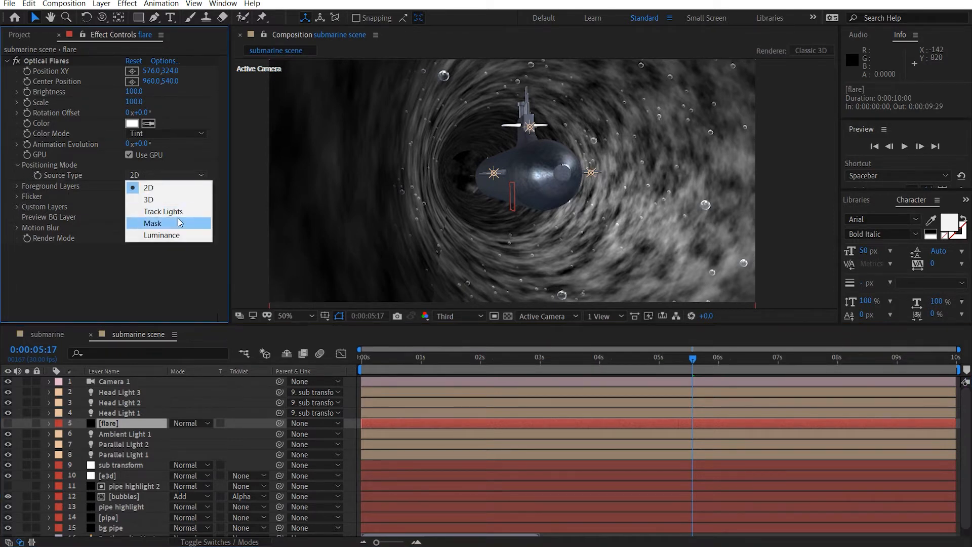
{"action": "left_click", "coordinate": [163, 211]}
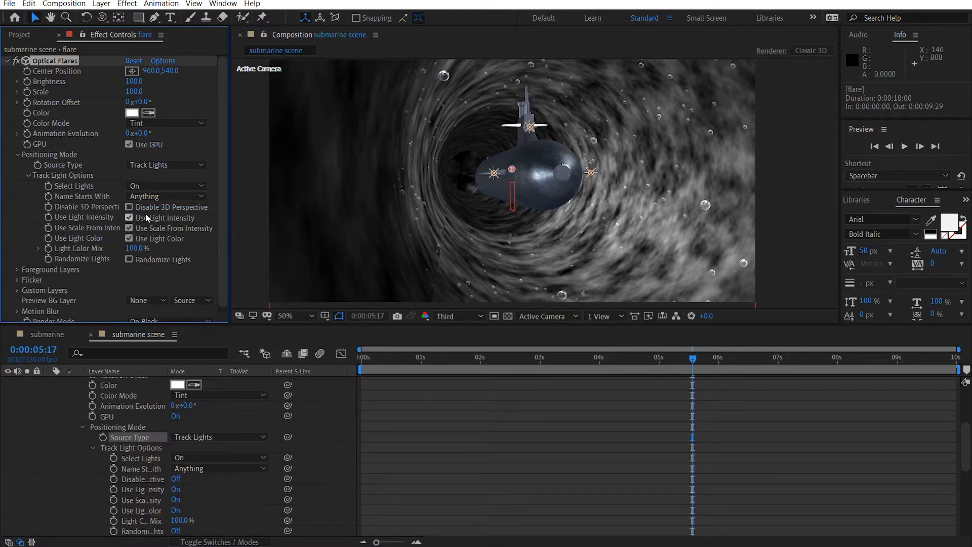
{"action": "left_click", "coordinate": [130, 218]}
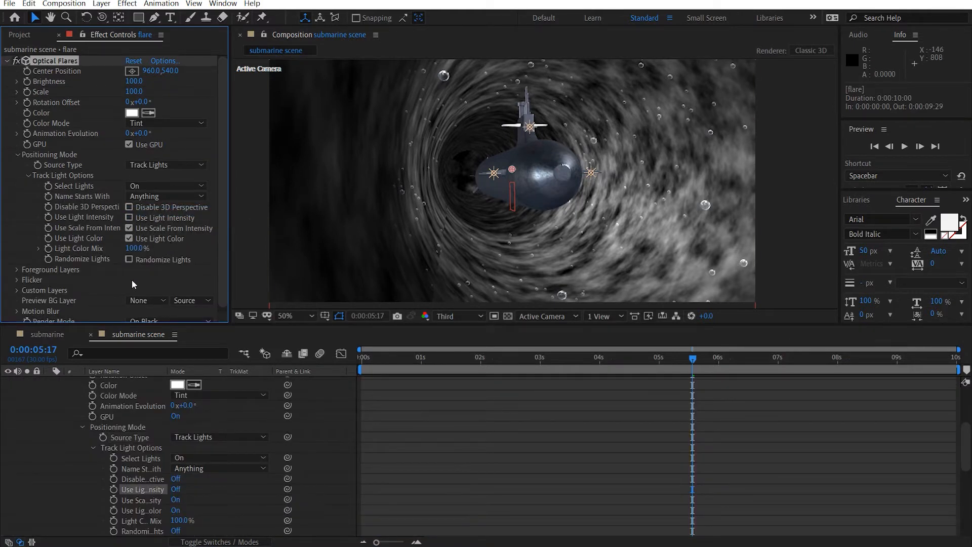
{"action": "left_click", "coordinate": [149, 196]}
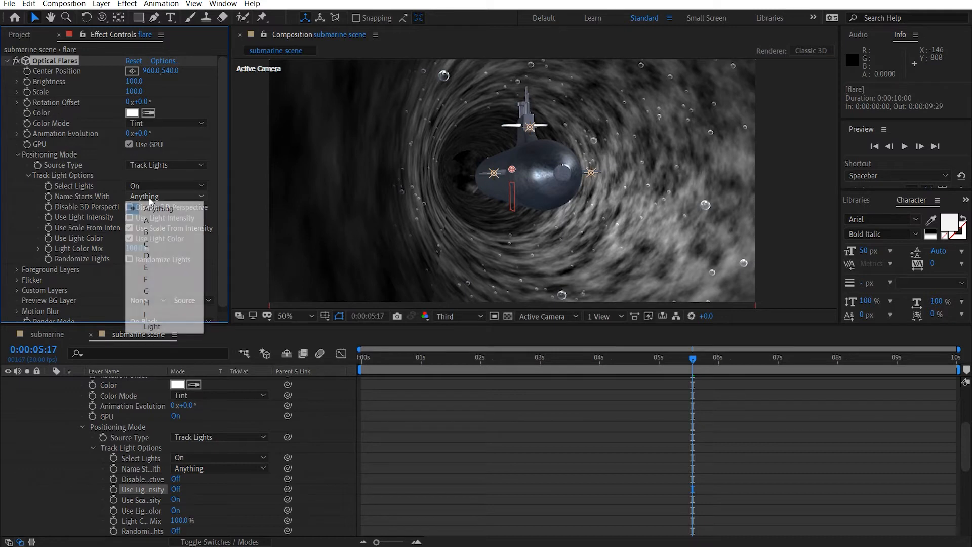
{"action": "left_click", "coordinate": [147, 302]}
{"action": "left_click", "coordinate": [129, 227]}
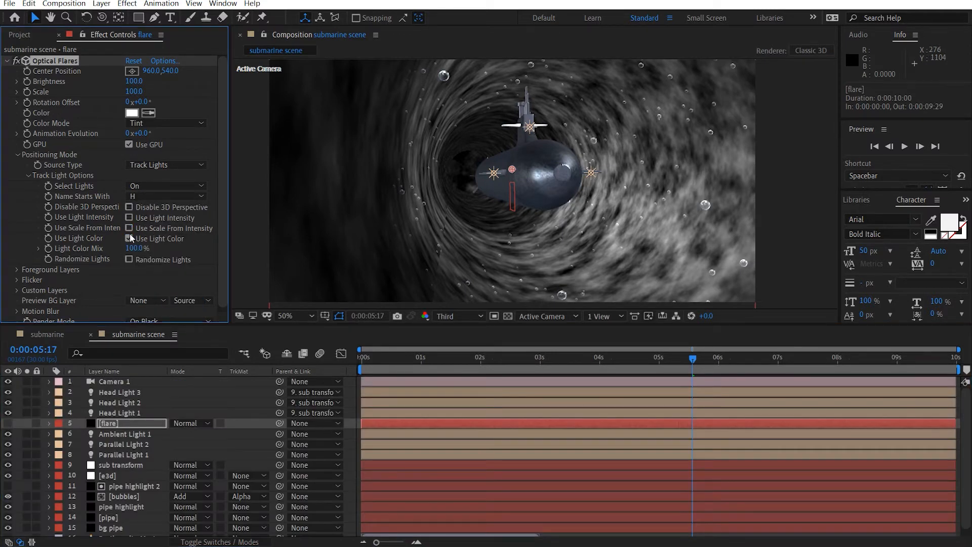
{"action": "left_click", "coordinate": [129, 238]}
Make the flare layer visible and set its Optical Flares brightness to 40.
{"action": "left_click", "coordinate": [8, 424]}
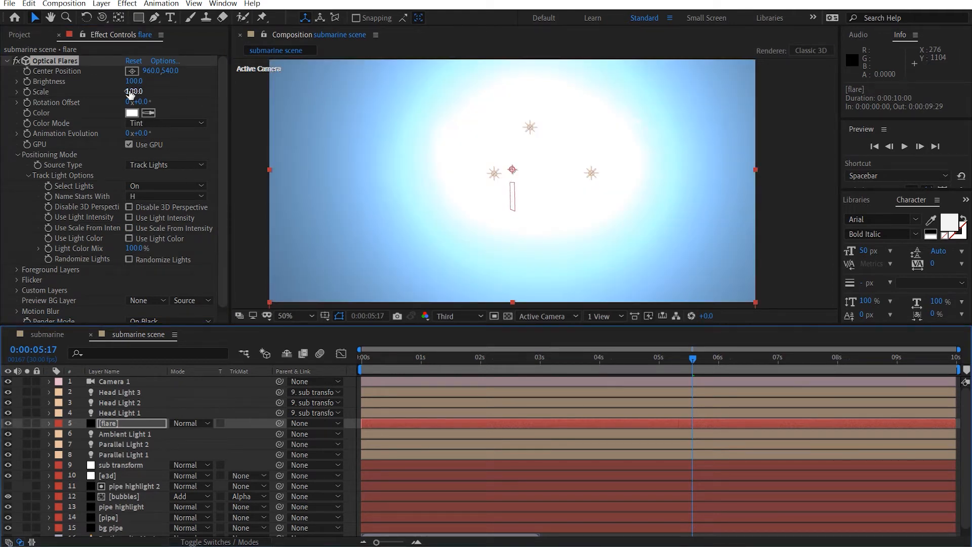
{"action": "left_click", "coordinate": [137, 81]}
{"action": "type", "text": "40"}
{"action": "key", "text": "Return"}
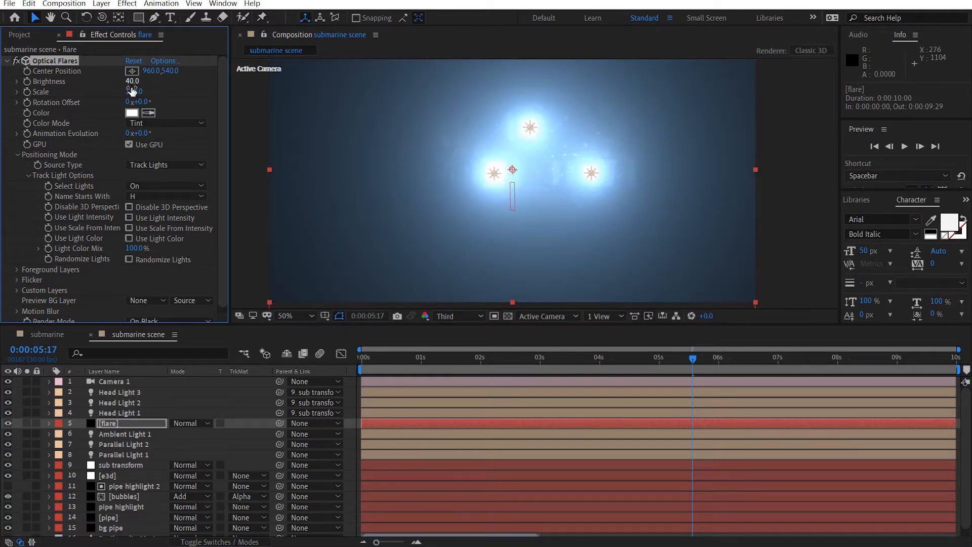
Try an Optical Flares scale of 30.
{"action": "left_click", "coordinate": [132, 91]}
{"action": "type", "text": "30"}
{"action": "key", "text": "Return"}
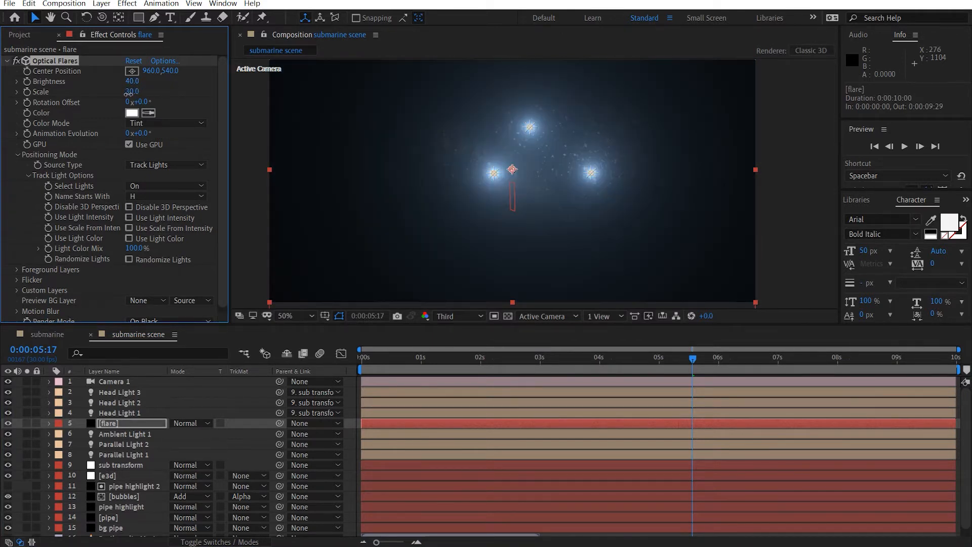
Set the Optical Flares scale to 50 and the flare layer's blending mode to Screen.
{"action": "left_click", "coordinate": [132, 91]}
{"action": "type", "text": "50"}
{"action": "key", "text": "Return"}
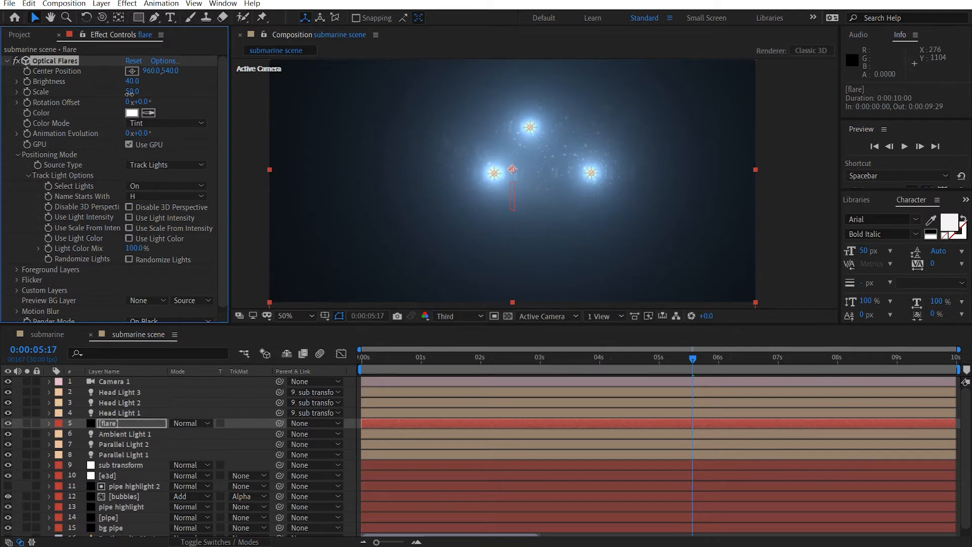
{"action": "left_click", "coordinate": [193, 423]}
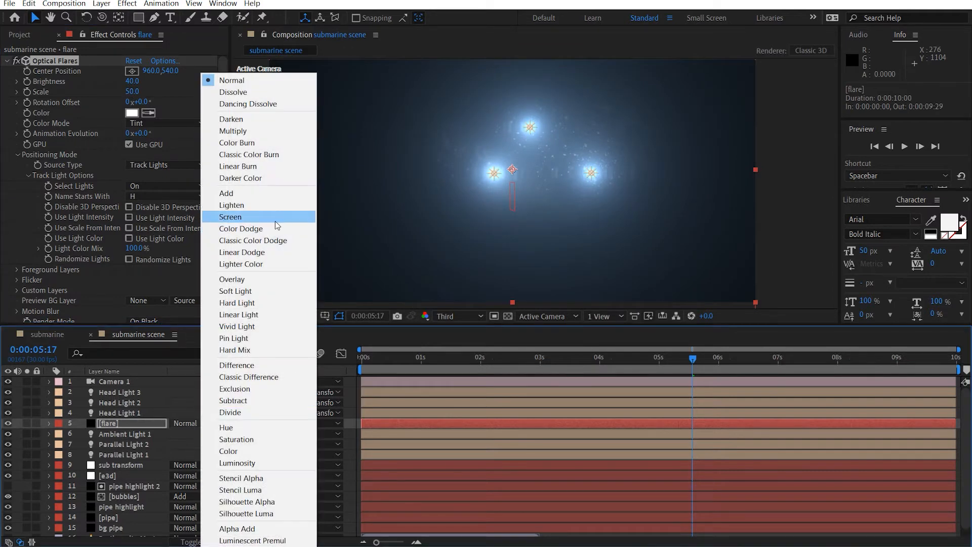
{"action": "left_click", "coordinate": [273, 217]}
{"action": "left_click", "coordinate": [503, 245]}
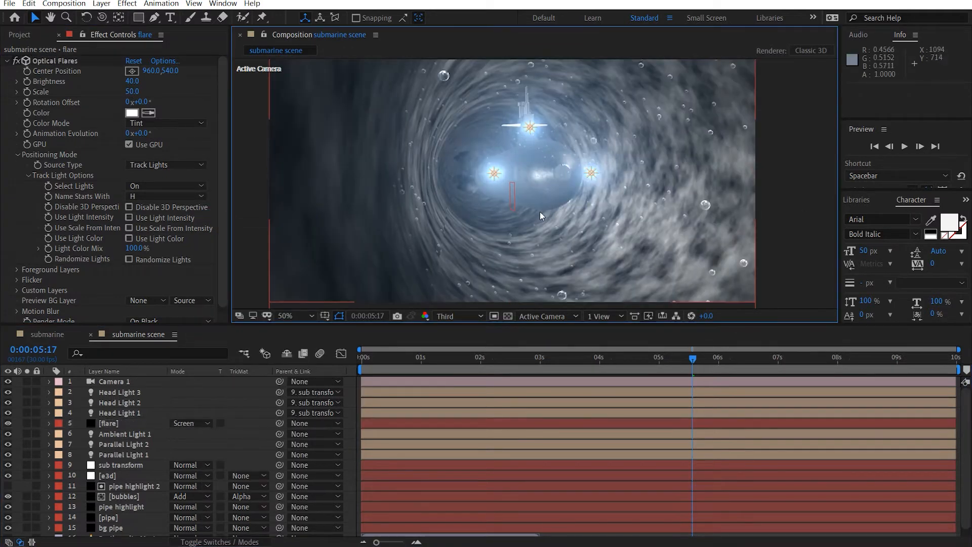
{"action": "scroll", "coordinate": [535, 184], "scroll_direction": "up", "scroll_amount": 2}
{"action": "scroll", "coordinate": [535, 184], "scroll_direction": "down", "scroll_amount": 2}
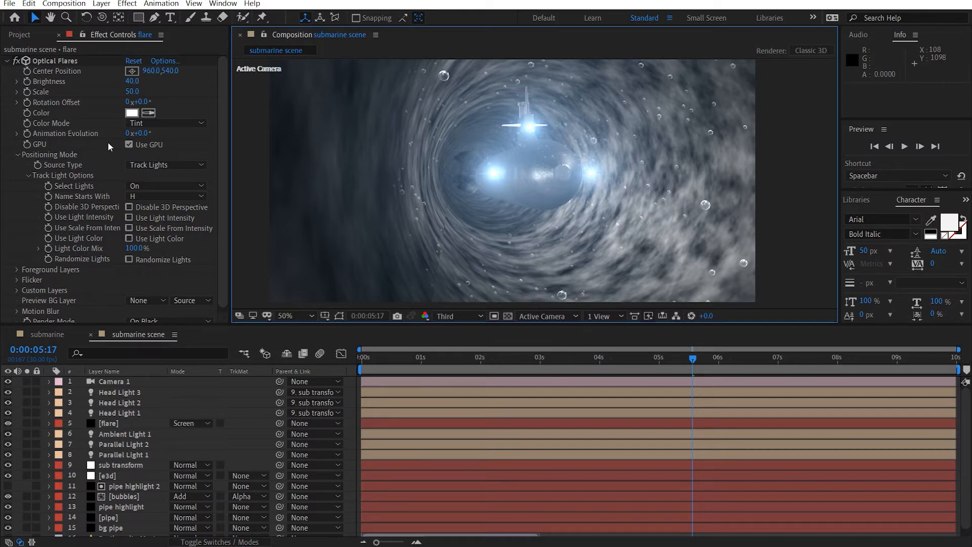
Tint the Optical Flares color a very pale blue with a hue of 200°.
{"action": "left_click", "coordinate": [131, 116]}
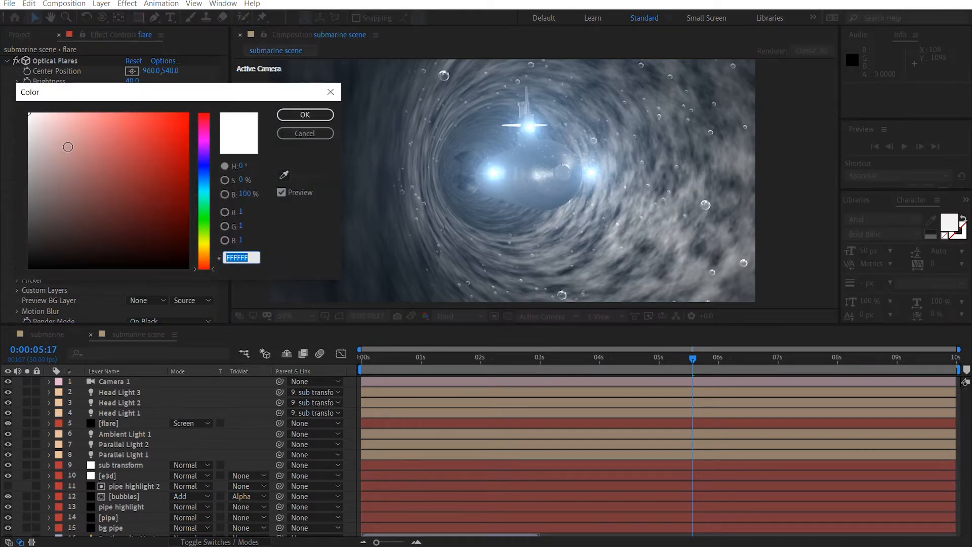
{"action": "left_click", "coordinate": [210, 249]}
{"action": "left_click_drag", "start_coordinate": [211, 252], "coordinate": [213, 188]}
{"action": "mouse_move", "coordinate": [51, 132]}
{"action": "left_mouse_down"}
{"action": "mouse_move", "coordinate": [31, 116]}
{"action": "mouse_move", "coordinate": [39, 96]}
{"action": "mouse_move", "coordinate": [29, 99]}
{"action": "left_mouse_up"}
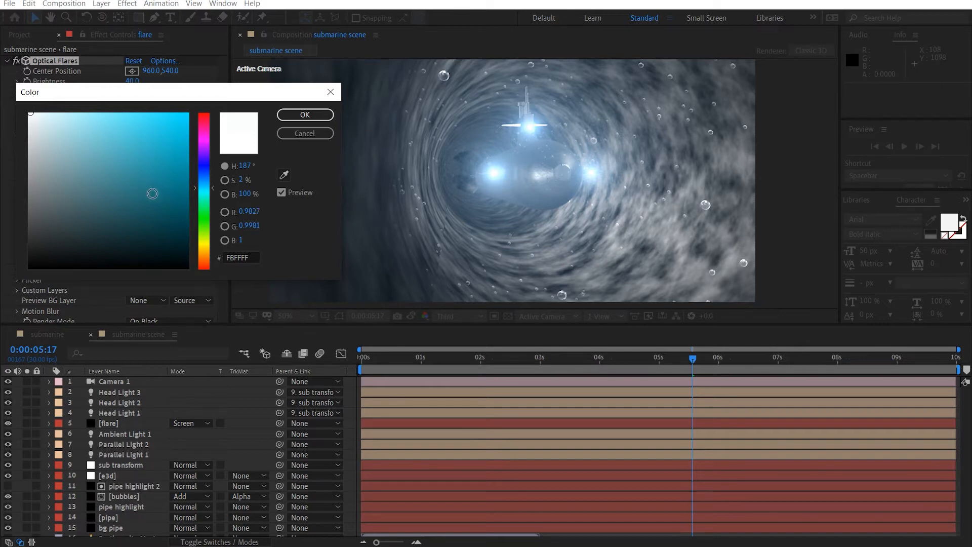
{"action": "left_click_drag", "start_coordinate": [211, 192], "coordinate": [211, 184]}
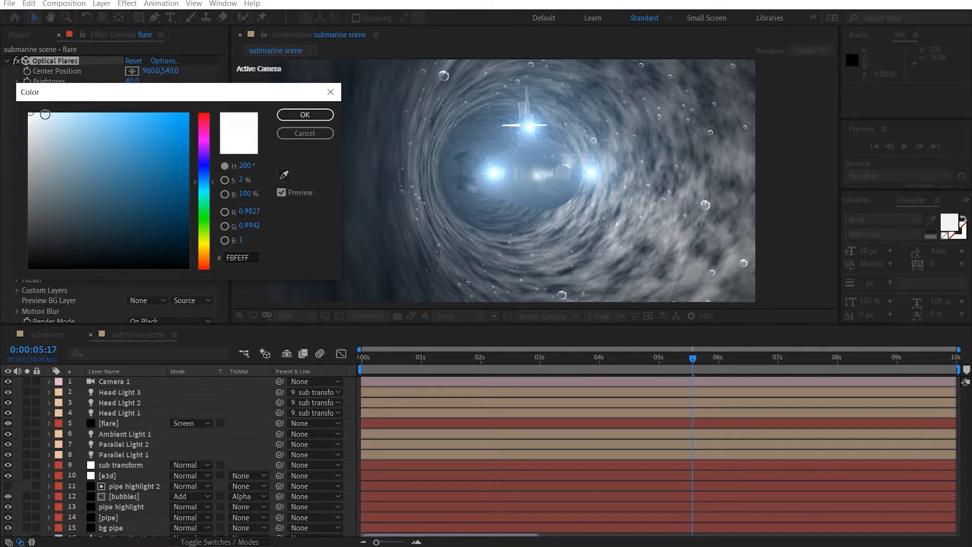
{"action": "left_click_drag", "start_coordinate": [44, 113], "coordinate": [34, 102]}
{"action": "left_click", "coordinate": [305, 114]}
{"action": "left_click", "coordinate": [730, 176]}
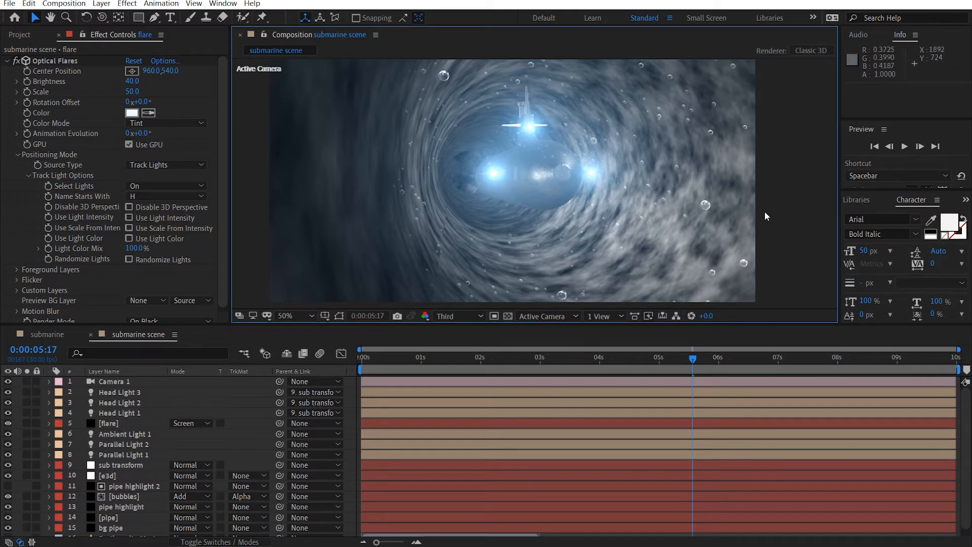
Add two adjustment layers above the submarine scene's layers and name the lower one CC and the upper one Vignette.
{"action": "left_click", "coordinate": [146, 340]}
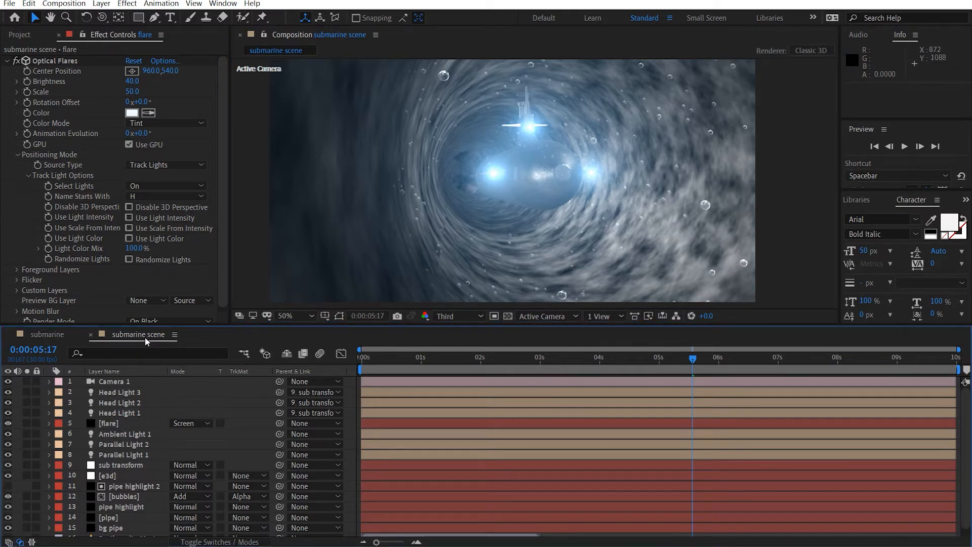
{"action": "key", "text": "ctrl+alt+y"}
{"action": "key", "text": "ctrl+alt+y"}
{"action": "left_click", "coordinate": [126, 393]}
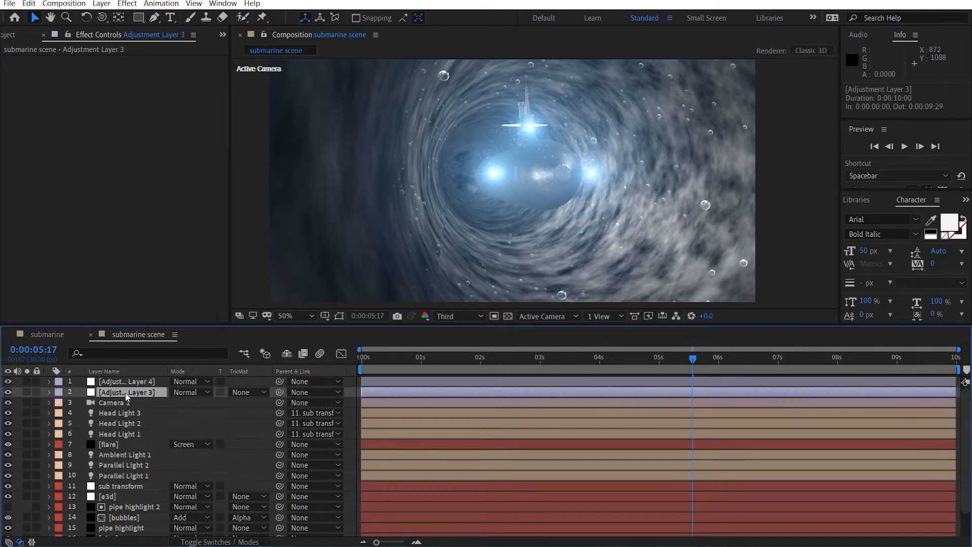
{"action": "key", "text": "Return"}
{"action": "type", "text": "CC"}
{"action": "left_click", "coordinate": [136, 385]}
{"action": "key", "text": "Return"}
{"action": "type", "text": "Vign"}
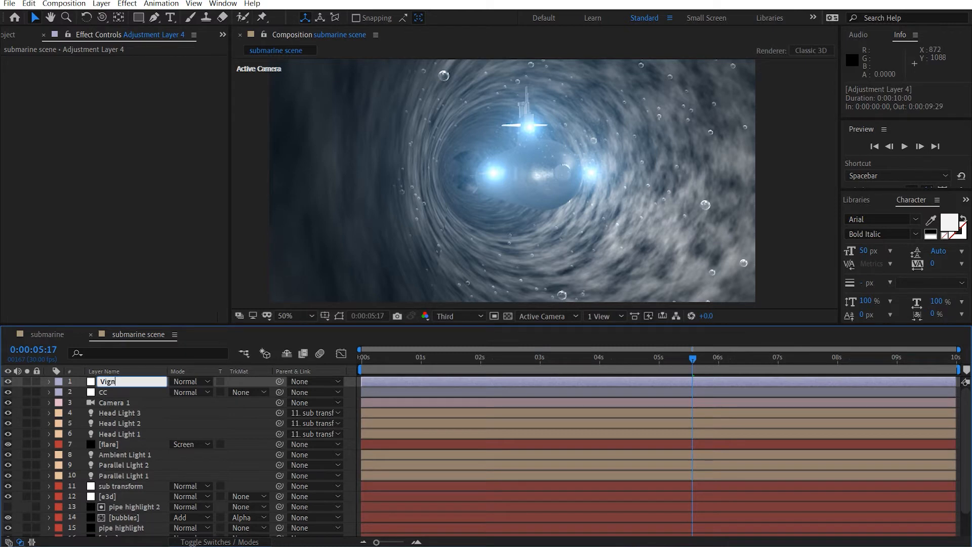
{"action": "type", "text": "ette"}
{"action": "key", "text": "Return"}
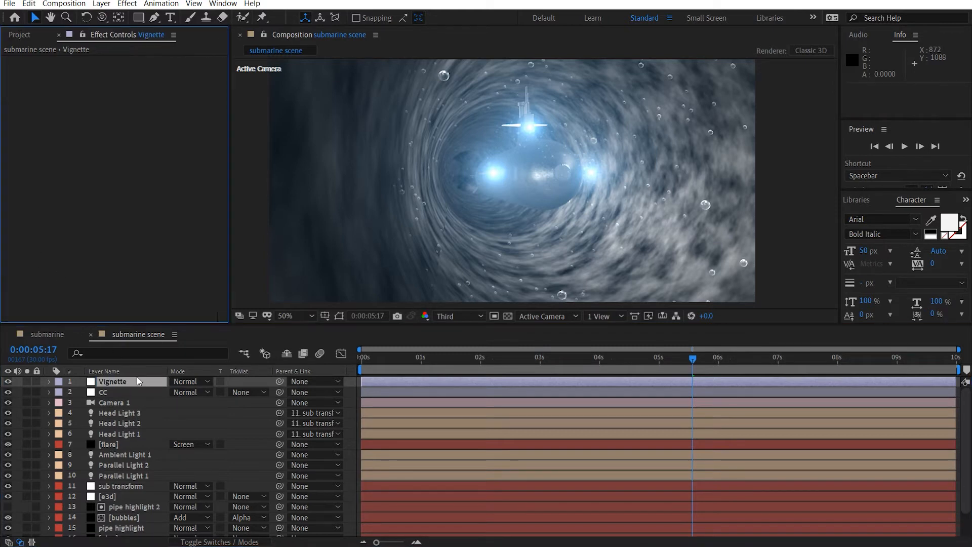
Apply Curves to the Vignette layer and pull the middle of the RGB curve down to darken the image.
{"action": "left_click", "coordinate": [111, 236]}
{"action": "key", "text": "ctrl+space"}
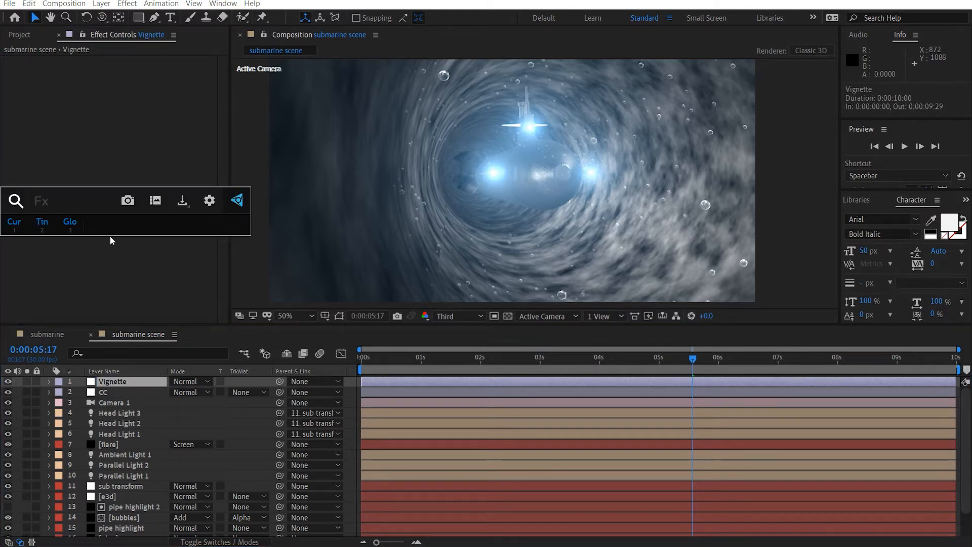
{"action": "key", "text": "1"}
{"action": "left_click_drag", "start_coordinate": [111, 183], "coordinate": [124, 204]}
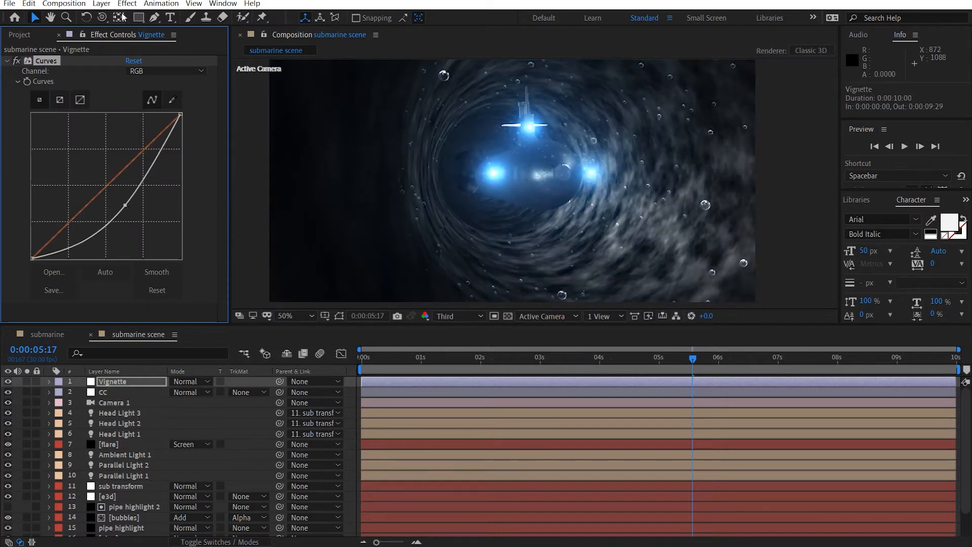
Add a full-frame elliptical mask to the Vignette layer and set its mode to Subtract.
{"action": "left_click_drag", "start_coordinate": [138, 17], "coordinate": [179, 39]}
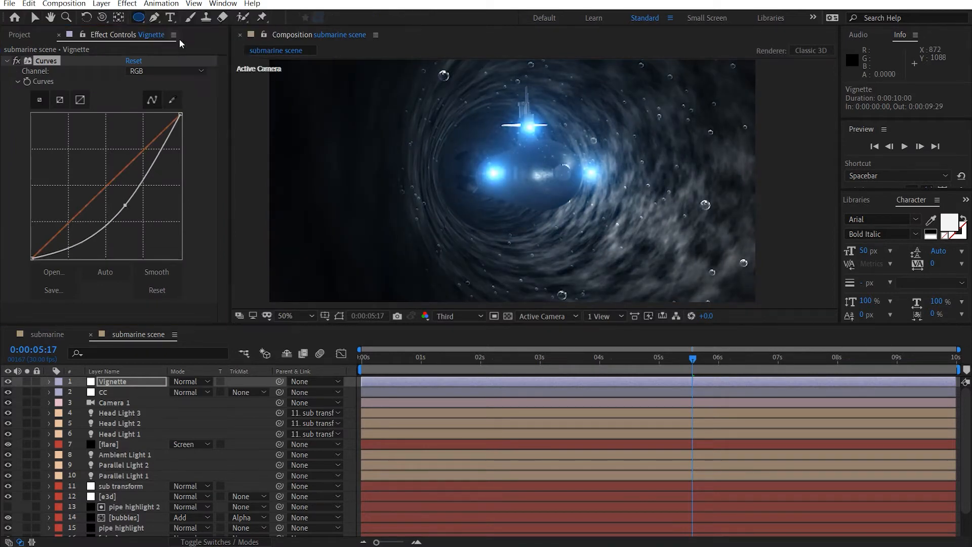
{"action": "double_click", "coordinate": [139, 18]}
{"action": "key", "text": "v"}
{"action": "left_click", "coordinate": [195, 402]}
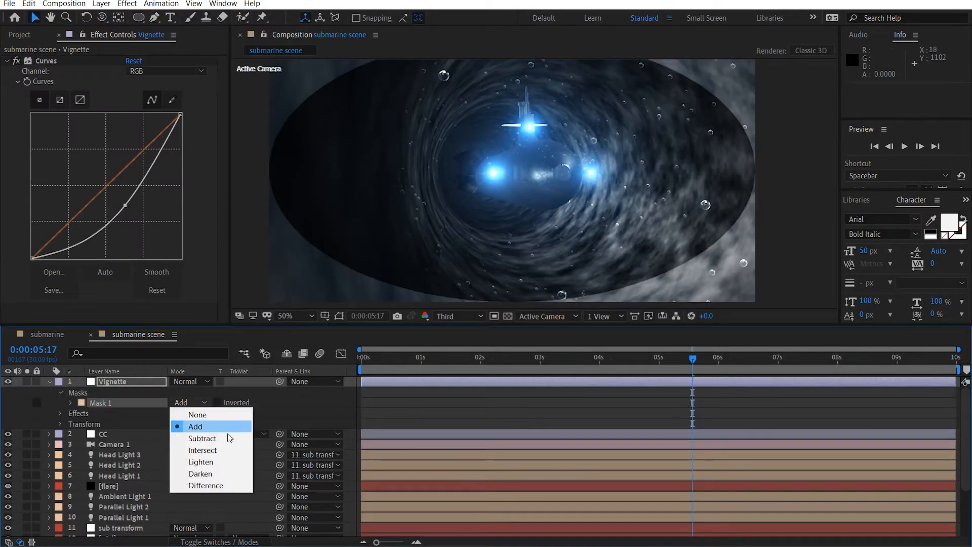
{"action": "left_click", "coordinate": [218, 437]}
Feather the Vignette mask by 600 pixels and slightly soften the darkening curve.
{"action": "key", "text": "f"}
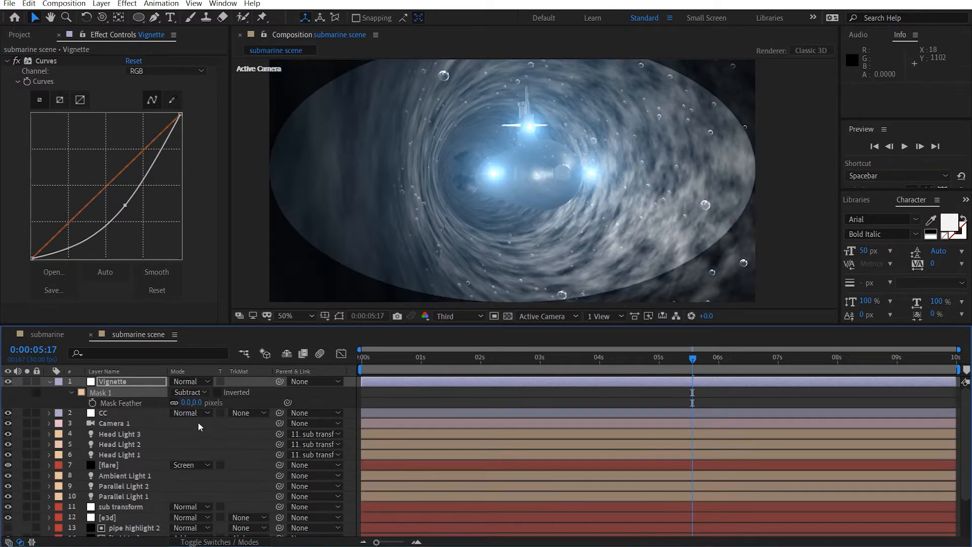
{"action": "left_click_drag", "start_coordinate": [186, 402], "coordinate": [540, 388]}
{"action": "left_click", "coordinate": [210, 403]}
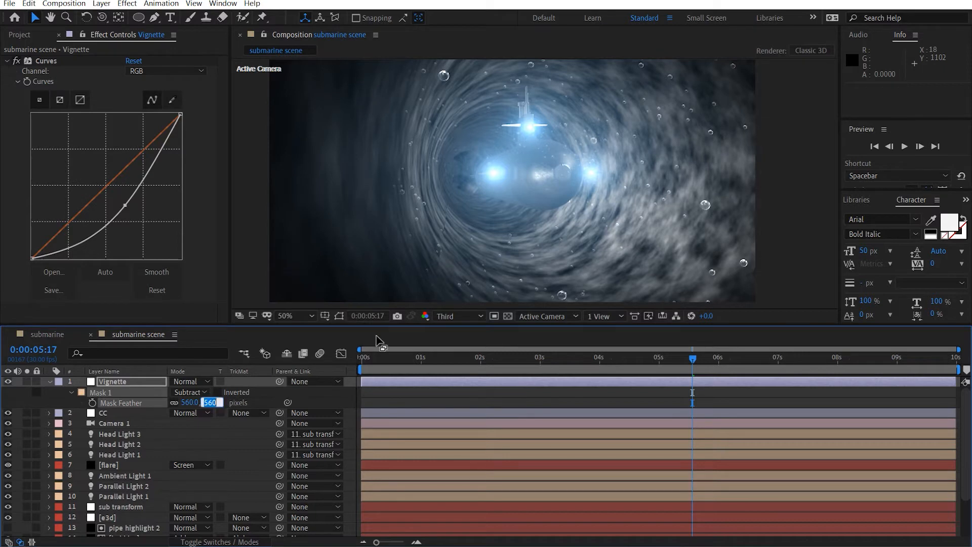
{"action": "type", "text": "5"}
{"action": "type", "text": "00"}
{"action": "key", "text": "Return"}
{"action": "left_click_drag", "start_coordinate": [127, 205], "coordinate": [122, 203]}
{"action": "left_click", "coordinate": [559, 304]}
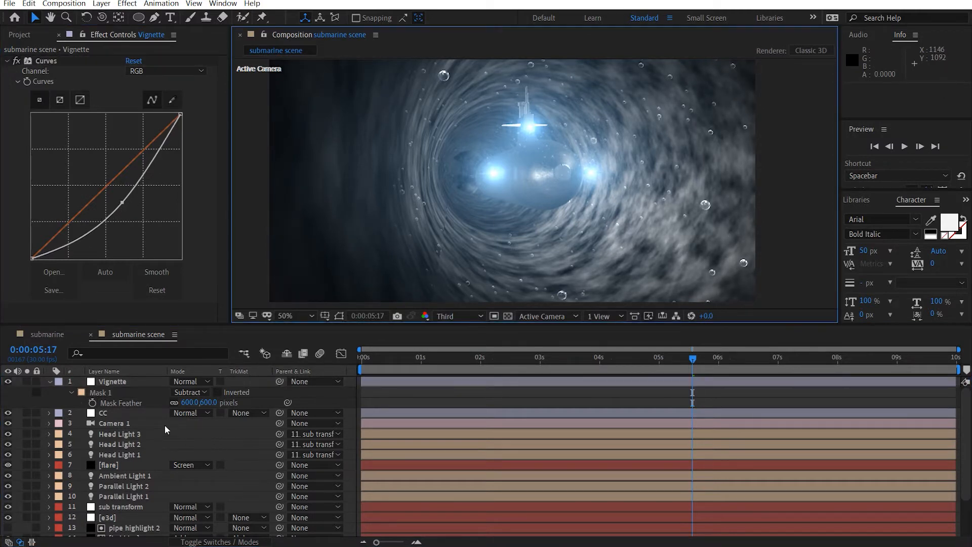
Apply the Curves and Tint effects to the CC adjustment layer.
{"action": "left_click", "coordinate": [111, 413]}
{"action": "key", "text": "ctrl+space"}
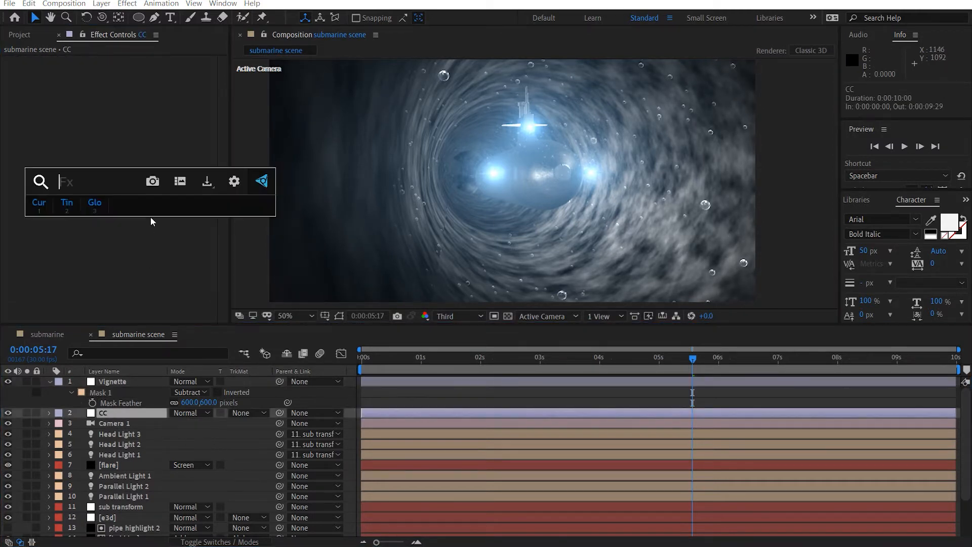
{"action": "key", "text": "1"}
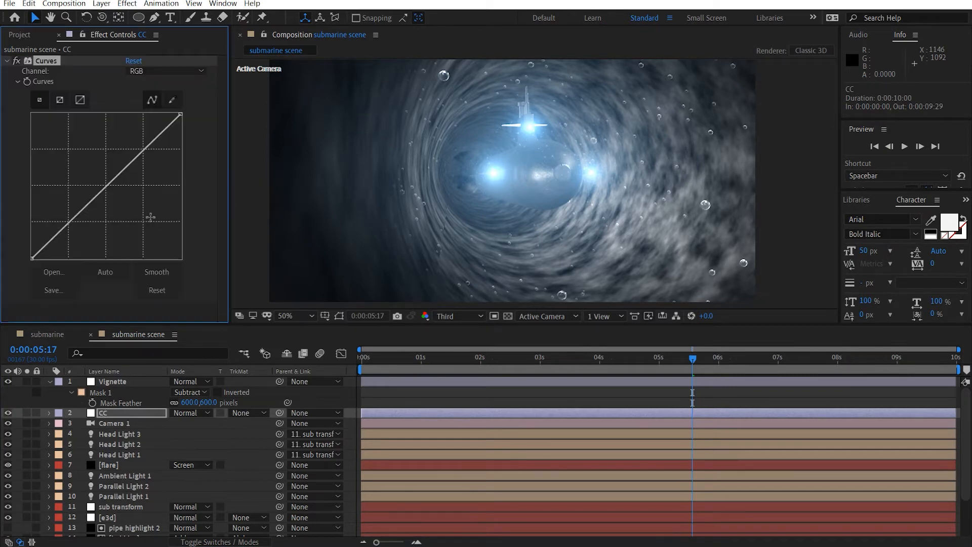
{"action": "key", "text": "ctrl+space"}
{"action": "key", "text": "2"}
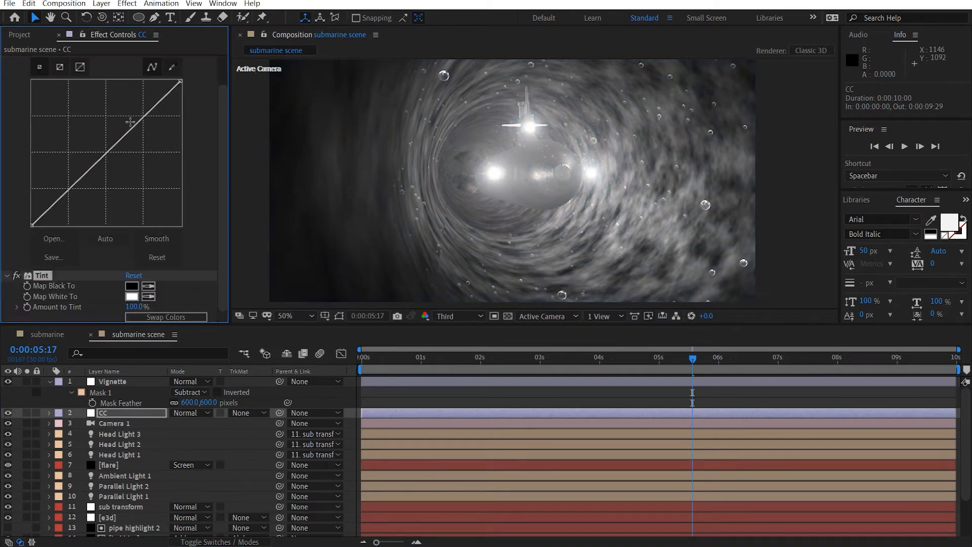
Add the Magic Bullet Looks effect to the CC layer and place it between Curves and Tint.
{"action": "key", "text": "ctrl+space"}
{"action": "type", "text": "look"}
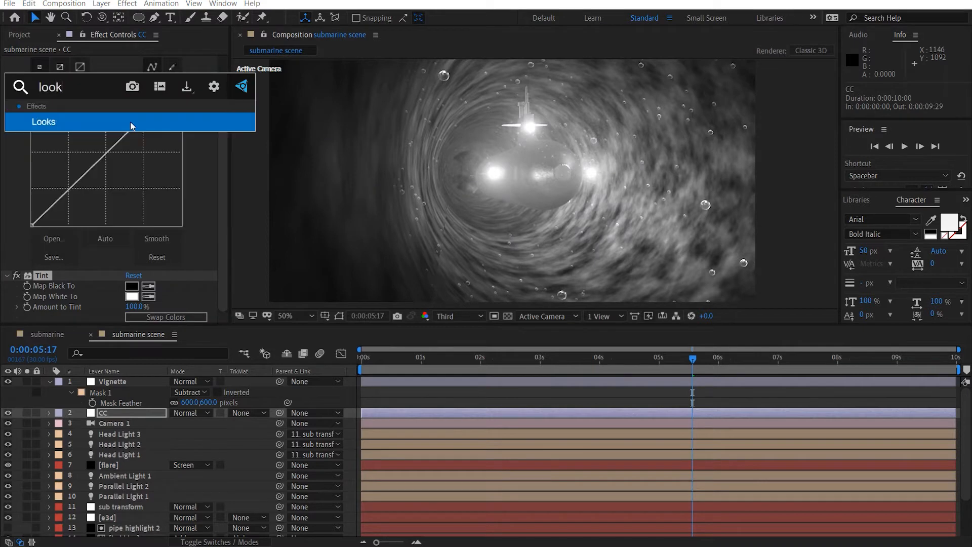
{"action": "key", "text": "Return"}
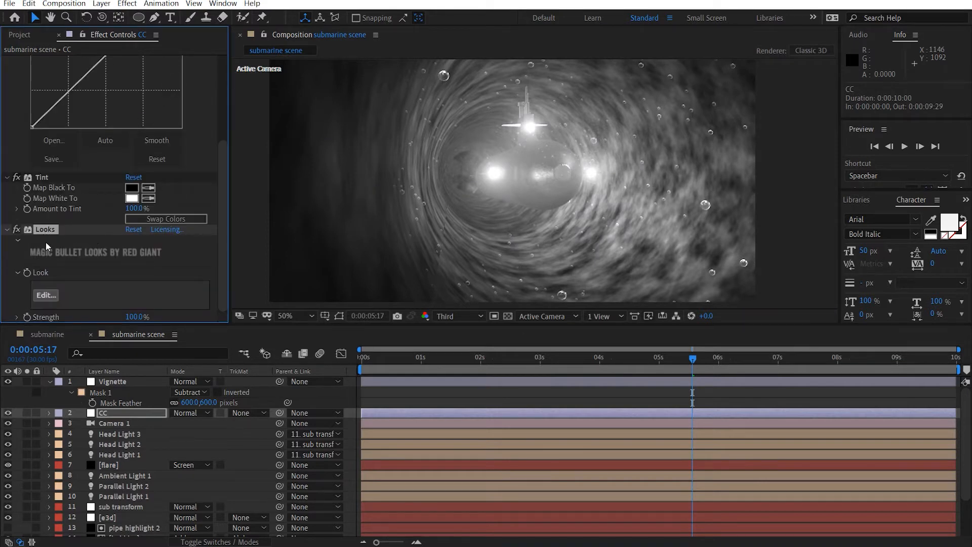
{"action": "left_click_drag", "start_coordinate": [45, 229], "coordinate": [82, 101]}
{"action": "scroll", "coordinate": [37, 277], "scroll_direction": "up", "scroll_amount": 3}
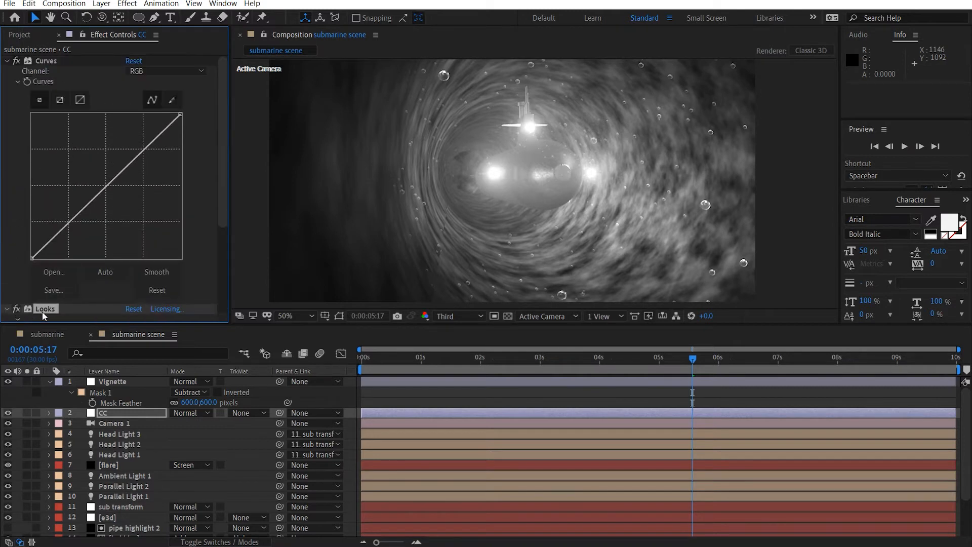
Move the Looks effect above Curves on the CC layer and collapse the Looks, Curves and Tint effects.
{"action": "left_click_drag", "start_coordinate": [42, 311], "coordinate": [127, 66]}
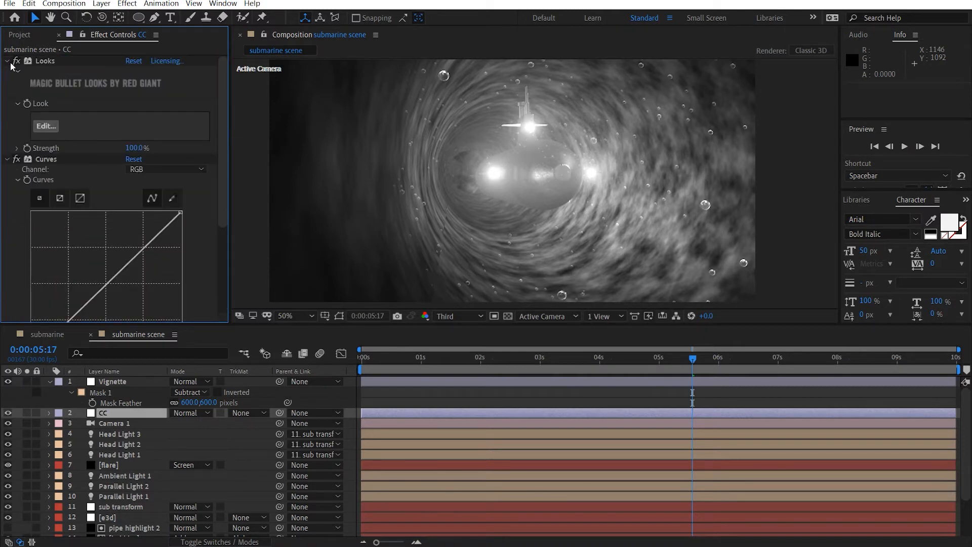
{"action": "left_click", "coordinate": [6, 61]}
{"action": "left_click", "coordinate": [6, 71]}
{"action": "left_click", "coordinate": [6, 81]}
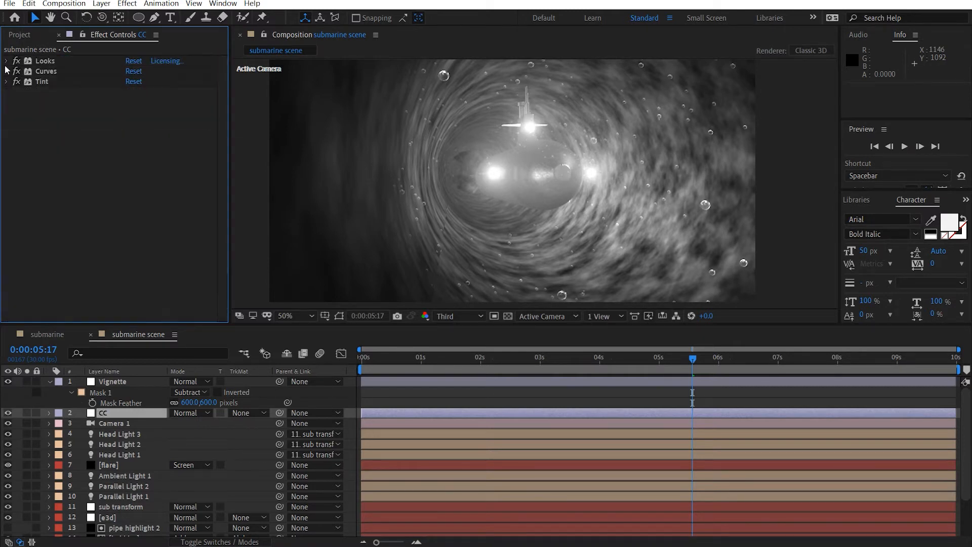
Apply the Lynne look from the Blockbuster collection to the CC layer's Looks effect.
{"action": "left_click", "coordinate": [7, 60]}
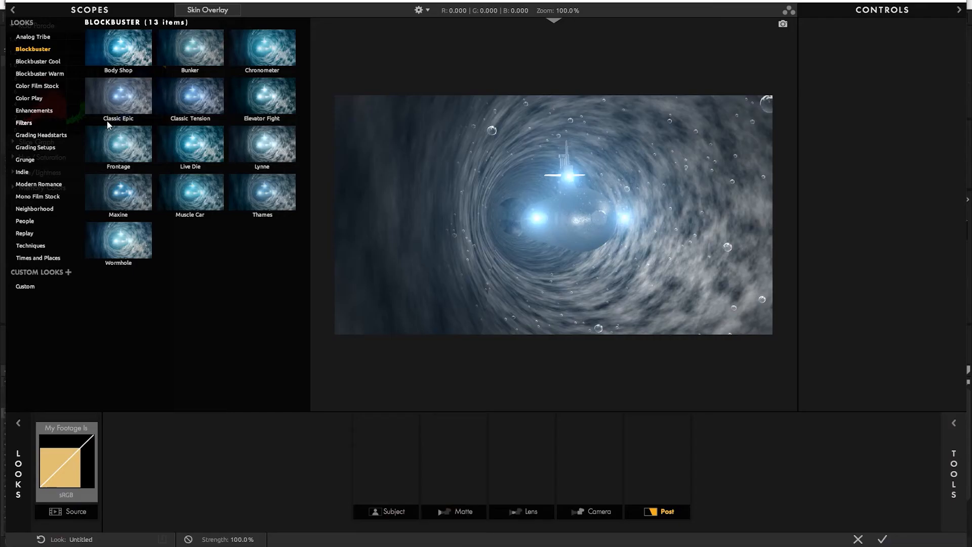
{"action": "left_click", "coordinate": [267, 151]}
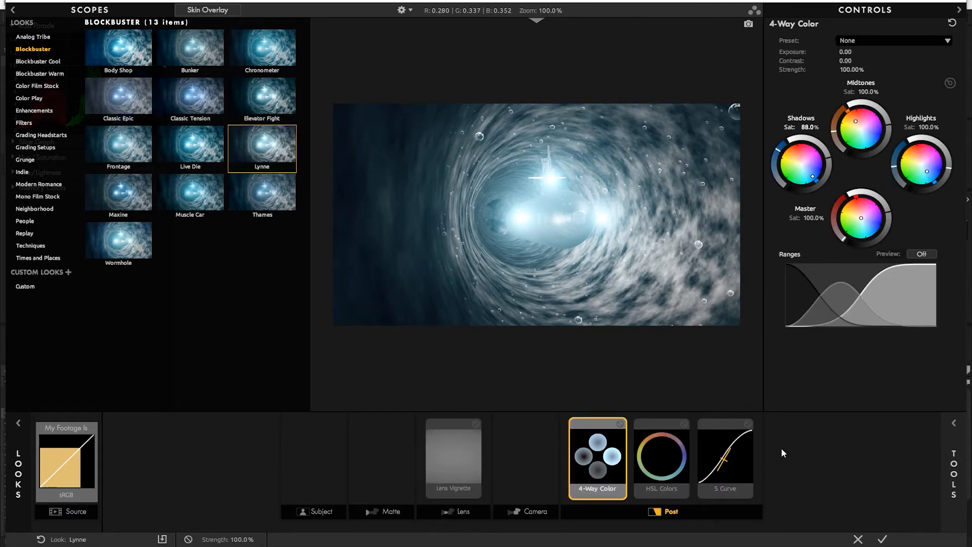
{"action": "left_click", "coordinate": [884, 539]}
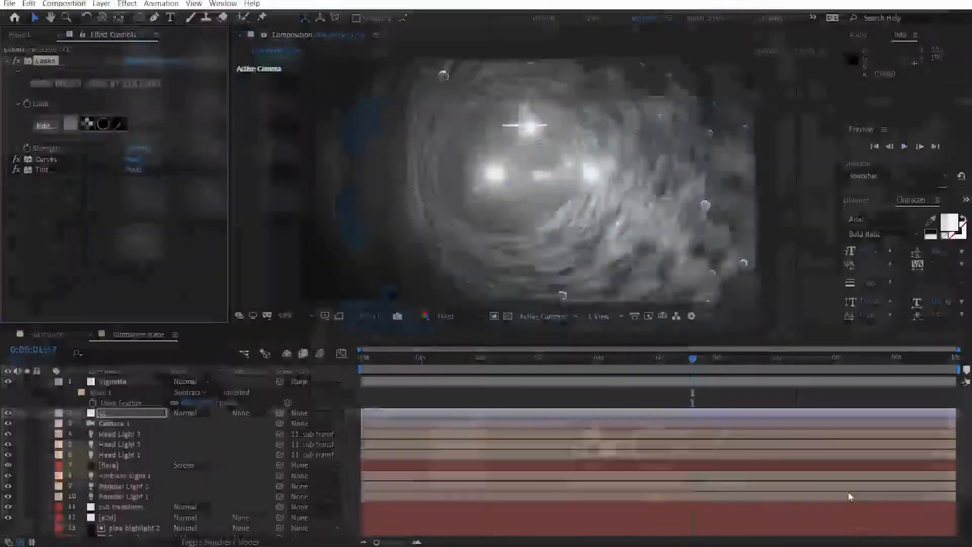
Turn off the Tint effect and set the Looks strength to 33%.
{"action": "left_click", "coordinate": [18, 169]}
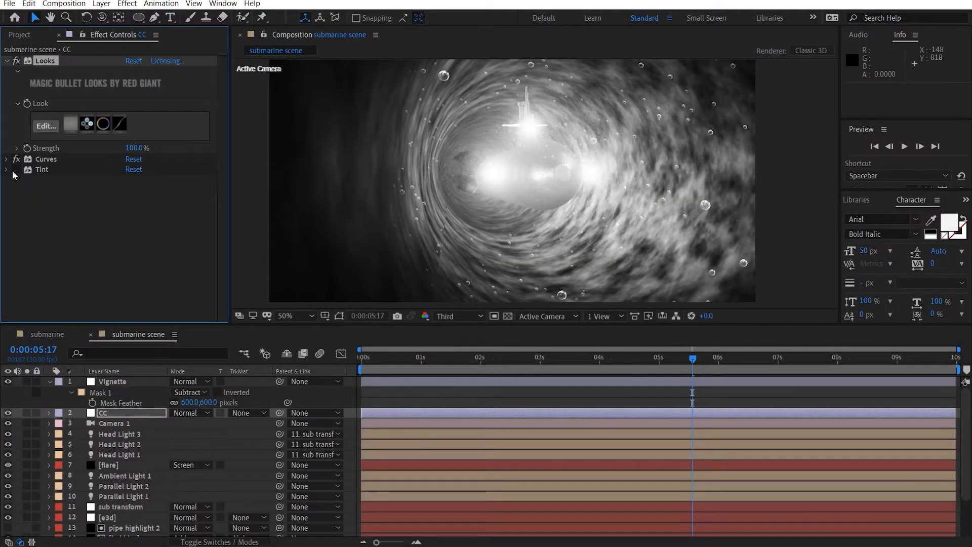
{"action": "left_click_drag", "start_coordinate": [133, 148], "coordinate": [104, 157]}
{"action": "left_click", "coordinate": [130, 148]}
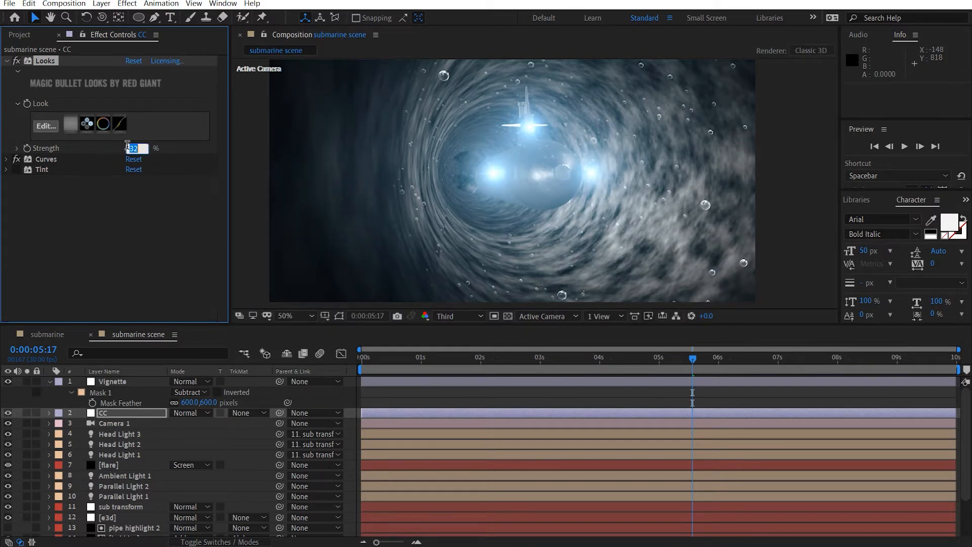
{"action": "type", "text": "100"}
{"action": "key", "text": "Return"}
Darken the CC layer's RGB curve by pulling down the shadows, upper midtones and white endpoint, and collapse Curves.
{"action": "left_click", "coordinate": [7, 159]}
{"action": "left_click_drag", "start_coordinate": [75, 236], "coordinate": [69, 256]}
{"action": "mouse_move", "coordinate": [128, 198]}
{"action": "left_mouse_down"}
{"action": "mouse_move", "coordinate": [130, 152]}
{"action": "mouse_move", "coordinate": [143, 194]}
{"action": "left_mouse_up"}
{"action": "left_click_drag", "start_coordinate": [181, 136], "coordinate": [182, 159]}
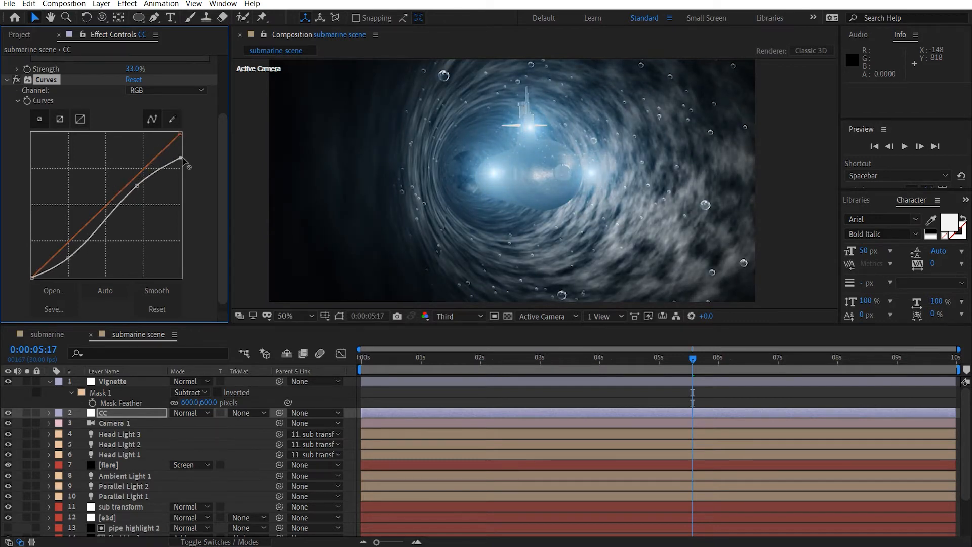
{"action": "left_click_drag", "start_coordinate": [134, 189], "coordinate": [135, 190]}
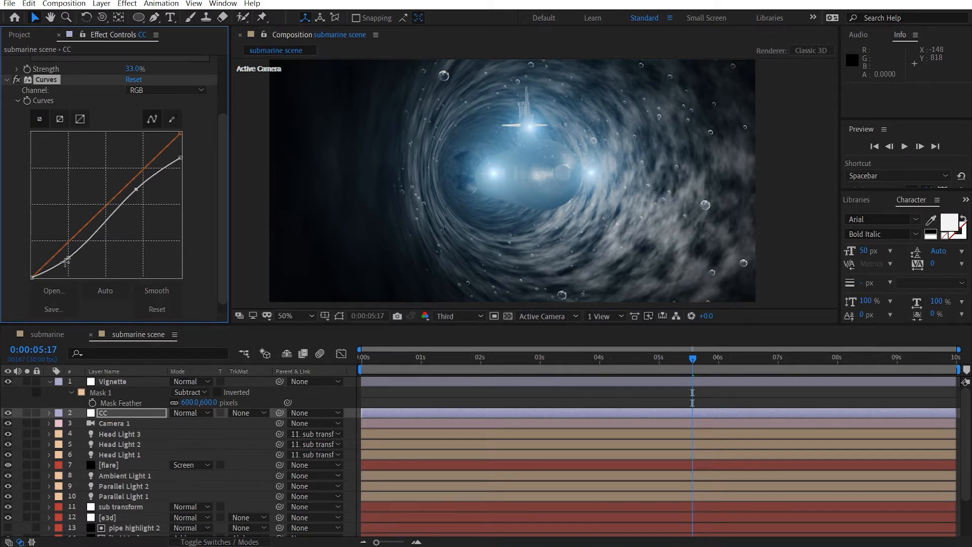
{"action": "left_click_drag", "start_coordinate": [66, 260], "coordinate": [69, 260]}
{"action": "mouse_move", "coordinate": [138, 192]}
{"action": "left_mouse_down"}
{"action": "mouse_move", "coordinate": [143, 207]}
{"action": "mouse_move", "coordinate": [135, 191]}
{"action": "left_mouse_up"}
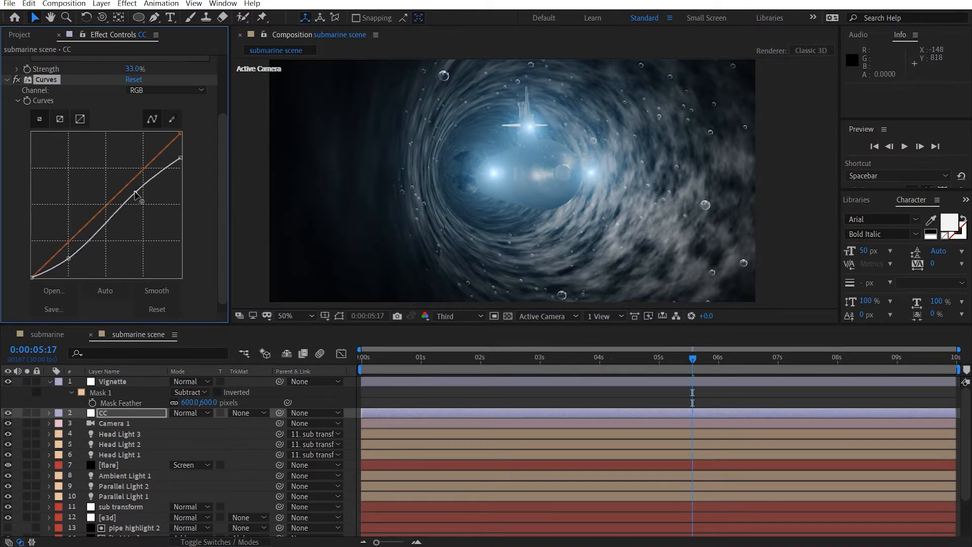
{"action": "left_click_drag", "start_coordinate": [179, 160], "coordinate": [181, 149]}
{"action": "mouse_move", "coordinate": [136, 192]}
{"action": "left_mouse_down"}
{"action": "mouse_move", "coordinate": [141, 201]}
{"action": "mouse_move", "coordinate": [136, 193]}
{"action": "left_mouse_up"}
{"action": "left_click_drag", "start_coordinate": [67, 257], "coordinate": [69, 259]}
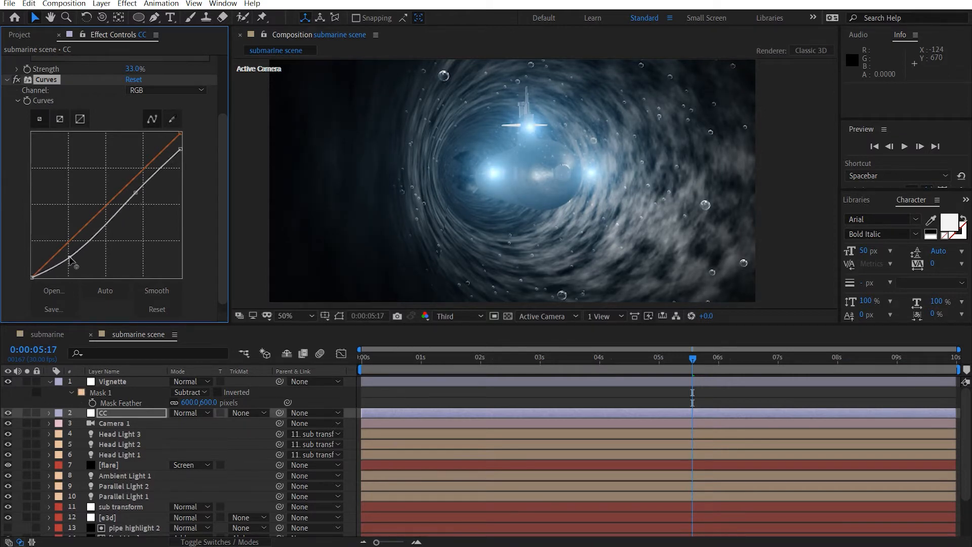
{"action": "left_click", "coordinate": [6, 79]}
Re-enable the Tint effect, set its Amount to Tint to 15% and check the image up close.
{"action": "left_click", "coordinate": [6, 169]}
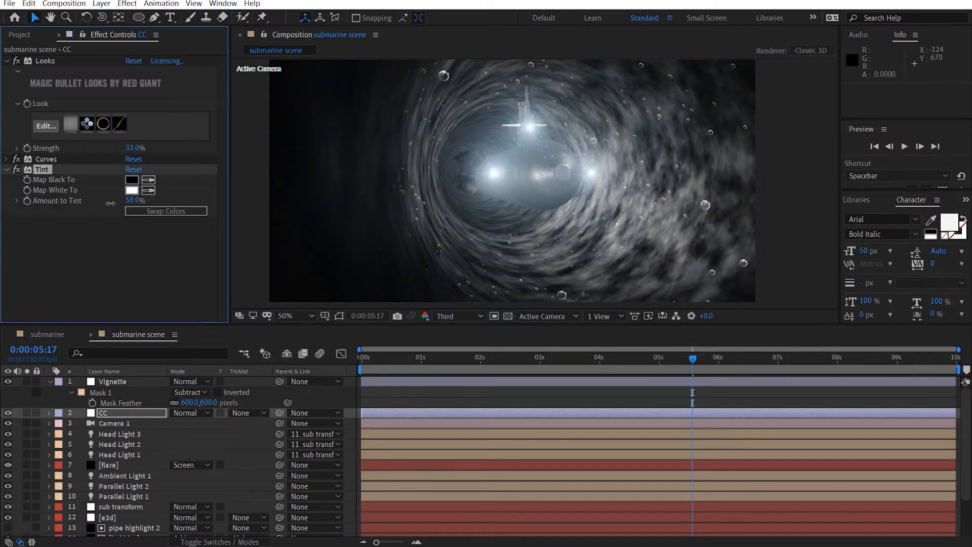
{"action": "left_click_drag", "start_coordinate": [97, 205], "coordinate": [95, 207]}
{"action": "left_click", "coordinate": [134, 200]}
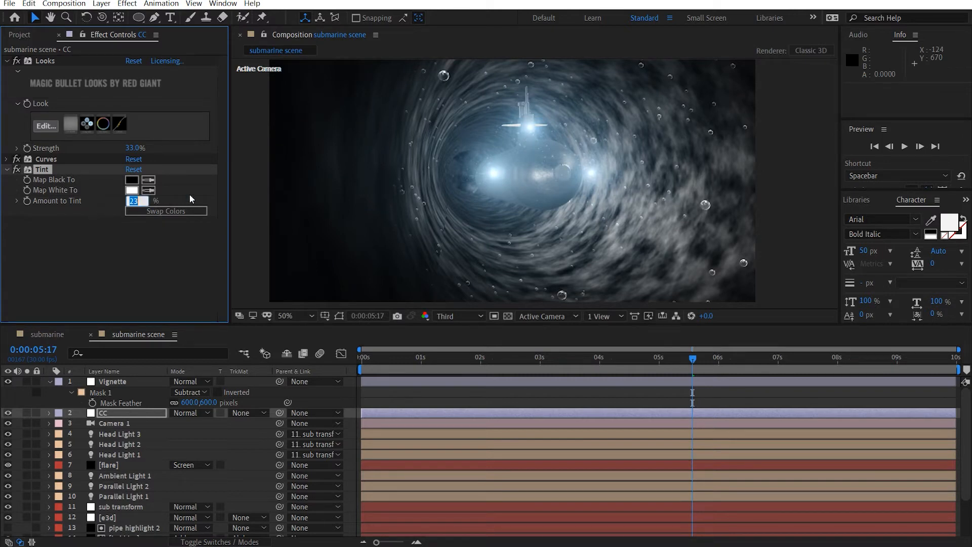
{"action": "type", "text": "15"}
{"action": "key", "text": "Return"}
{"action": "left_click", "coordinate": [11, 171]}
{"action": "key", "text": "period"}
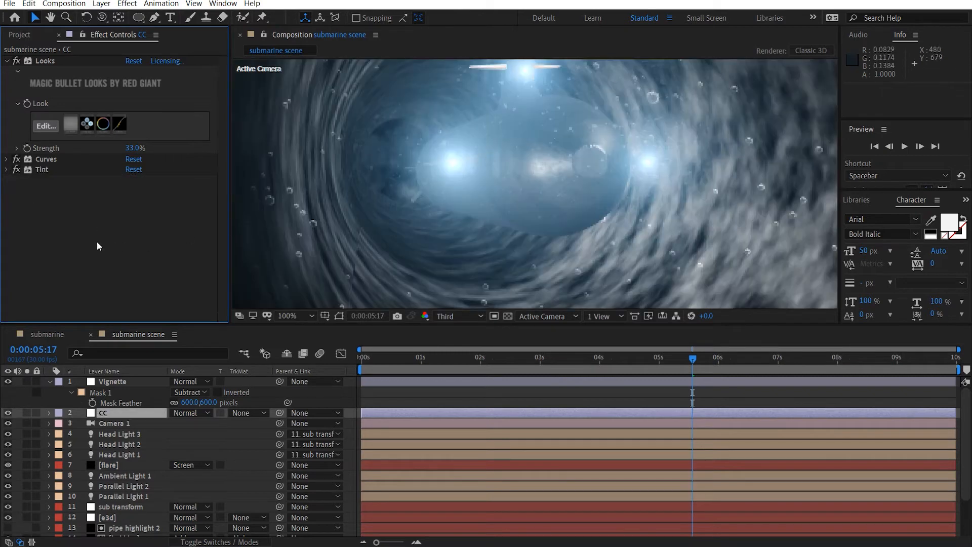
{"action": "key", "text": "comma"}
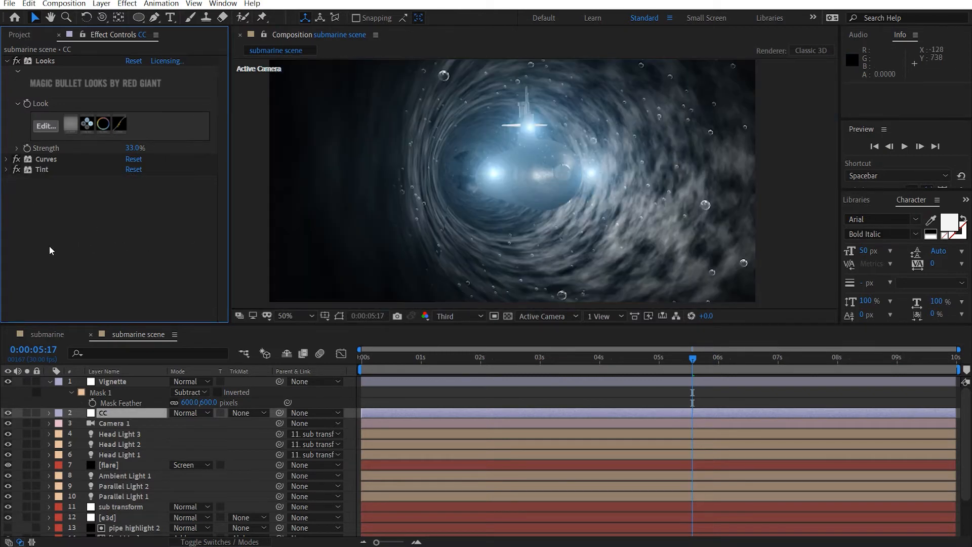
Add the Noise effect to the CC layer.
{"action": "key", "text": "ctrl+space"}
{"action": "type", "text": "nois"}
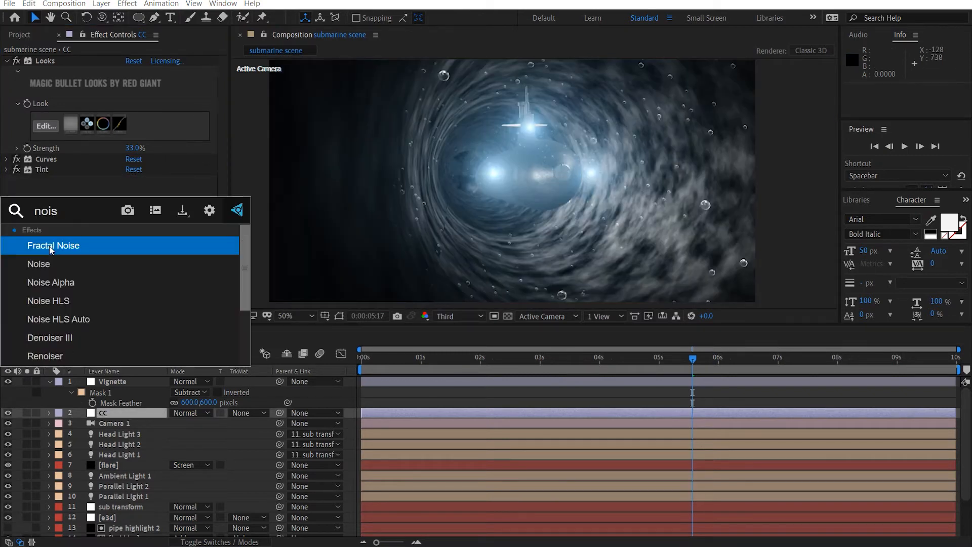
{"action": "key", "text": "Down"}
{"action": "key", "text": "Return"}
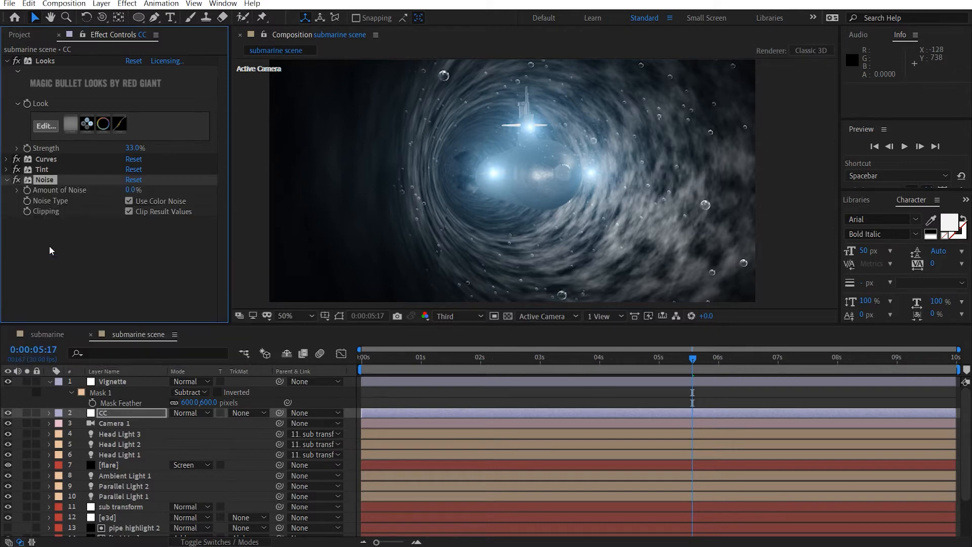
Set the Amount of Noise to 5% and inspect the grain up close.
{"action": "left_click", "coordinate": [134, 191]}
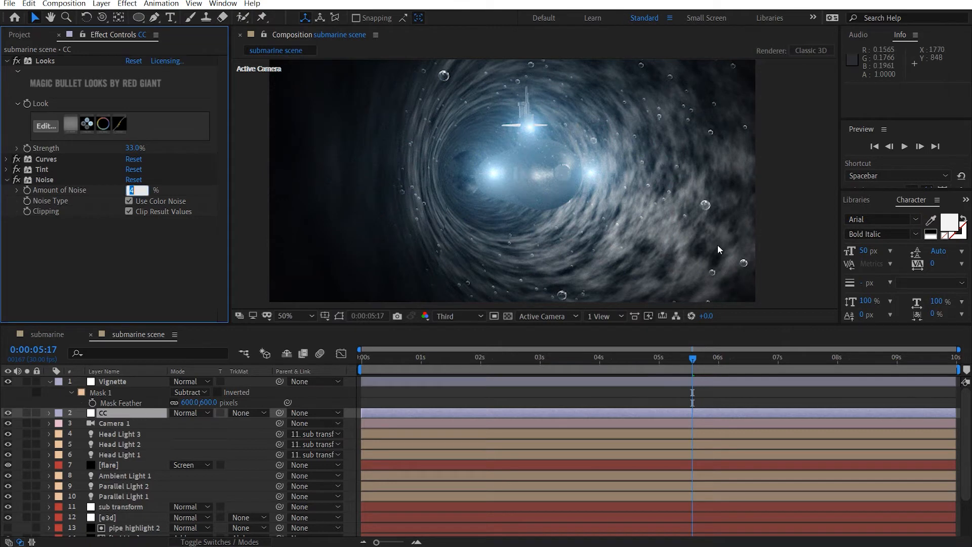
{"action": "type", "text": "5"}
{"action": "key", "text": "Return"}
{"action": "key", "text": "slash"}
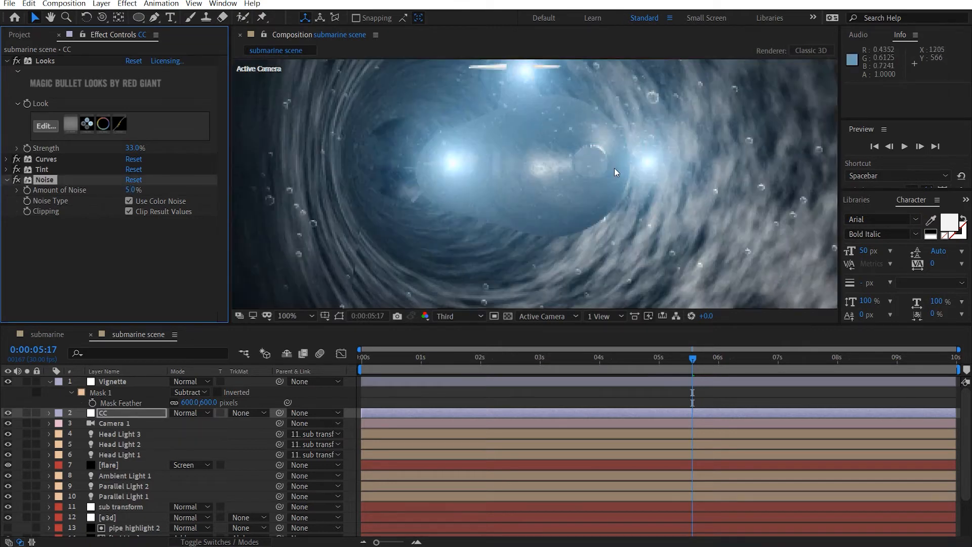
{"action": "key", "text": "comma"}
{"action": "key", "text": "comma"}
Reduce the Amount of Noise to 3% and inspect the grain up close.
{"action": "left_click", "coordinate": [147, 189]}
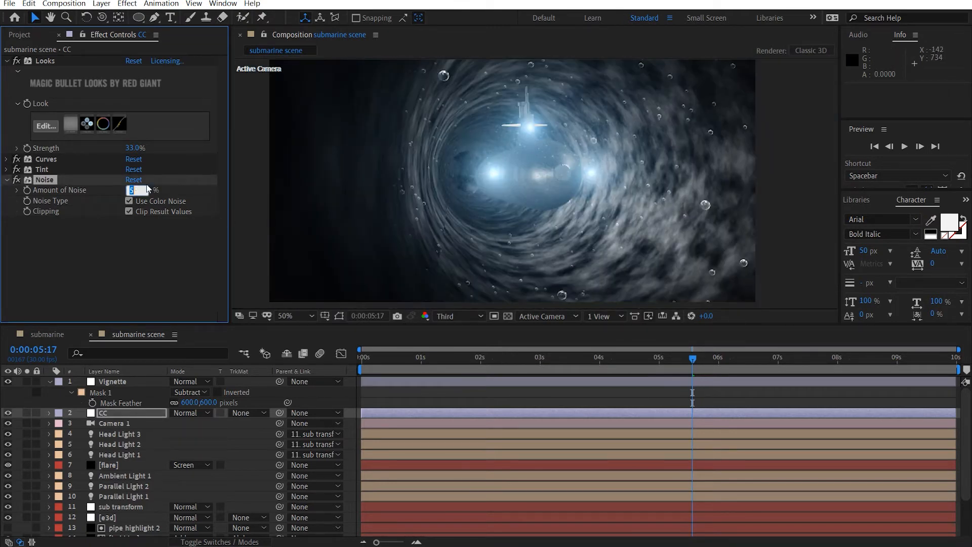
{"action": "type", "text": "3"}
{"action": "key", "text": "Return"}
{"action": "key", "text": "slash"}
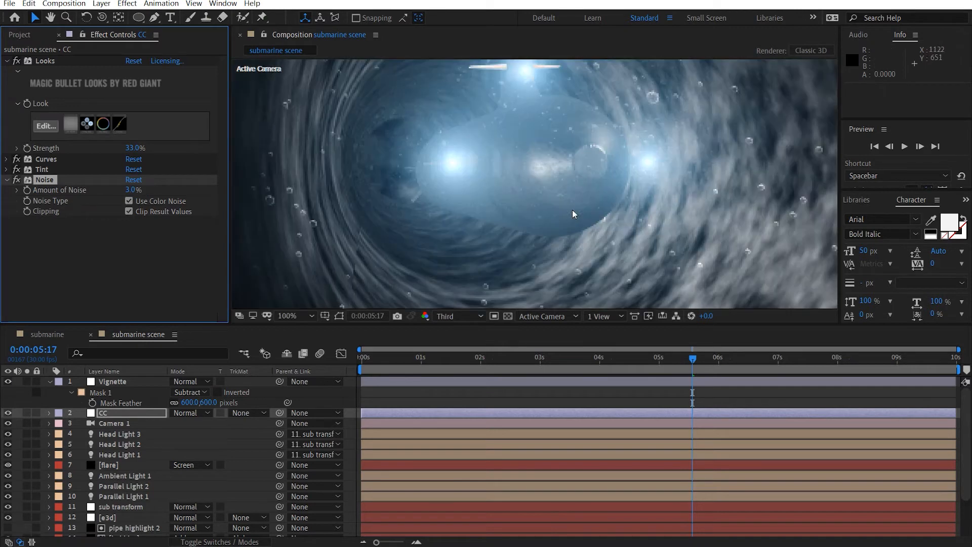
{"action": "key", "text": "comma"}
{"action": "key", "text": "comma"}
Add the Turbulent Displace effect to the CC layer with Amount 8 and Size 100.
{"action": "key", "text": "ctrl+space"}
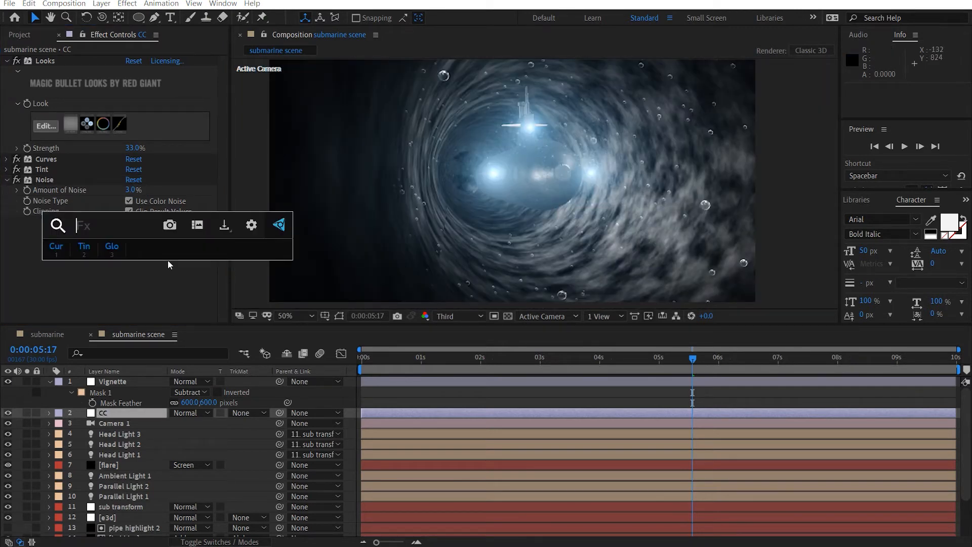
{"action": "type", "text": "tu"}
{"action": "left_click", "coordinate": [168, 260]}
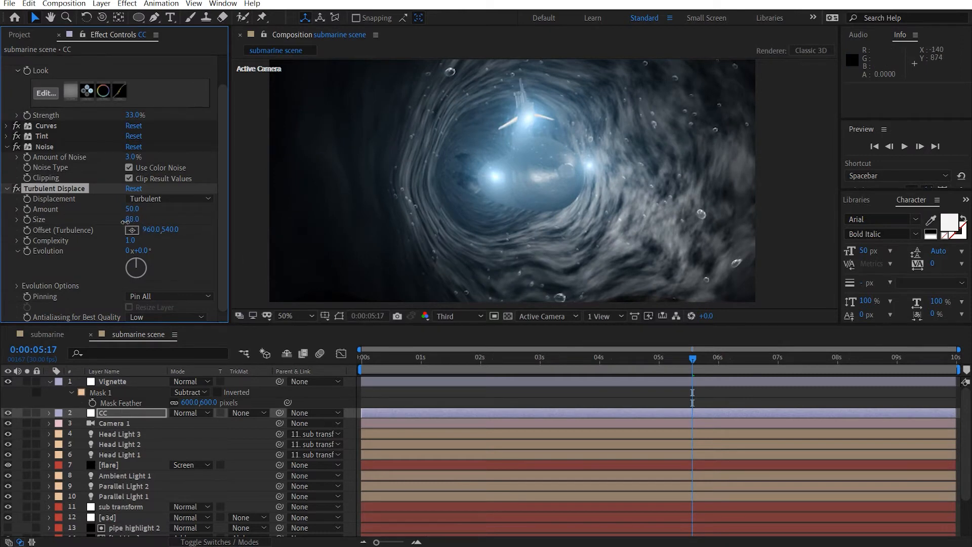
{"action": "left_click_drag", "start_coordinate": [126, 221], "coordinate": [103, 215]}
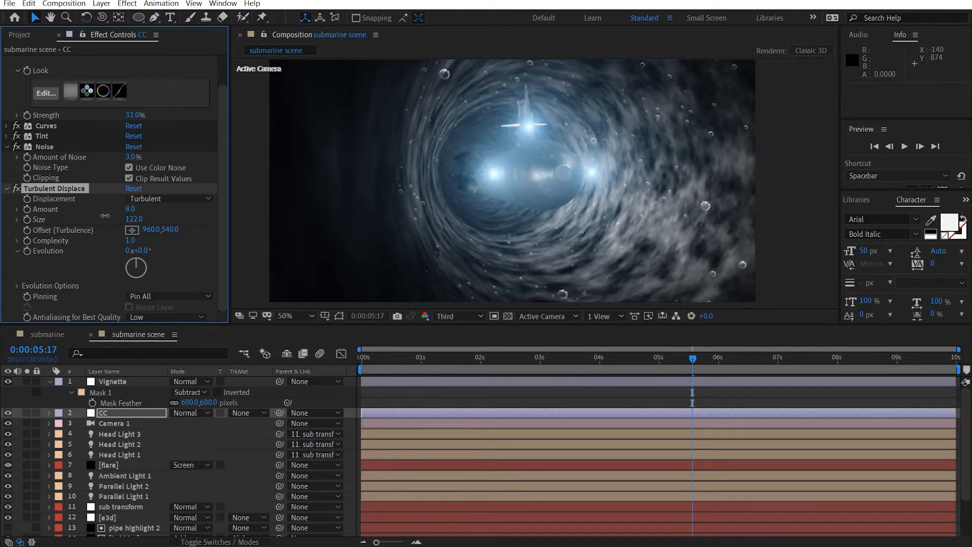
{"action": "left_click", "coordinate": [134, 219]}
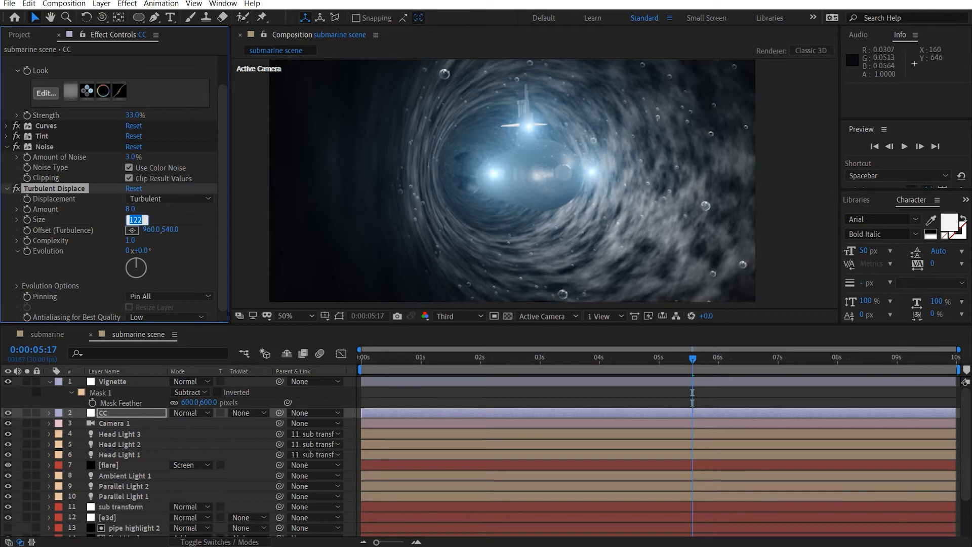
{"action": "key", "text": "Return"}
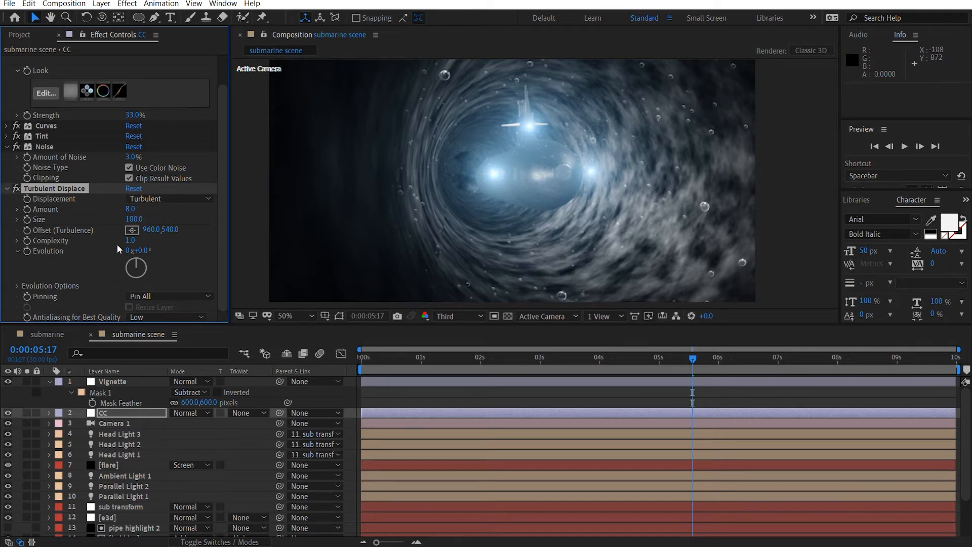
Animate Turbulent Displace's Evolution from 0 at the first frame to one full revolution at 0:00:09:29, and check an intermediate frame.
{"action": "key", "text": "Home"}
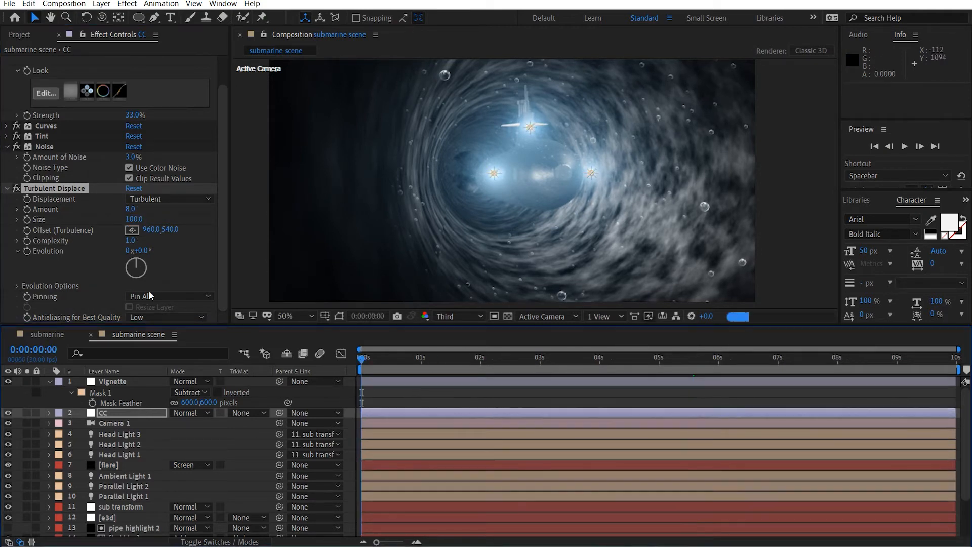
{"action": "left_click", "coordinate": [24, 254]}
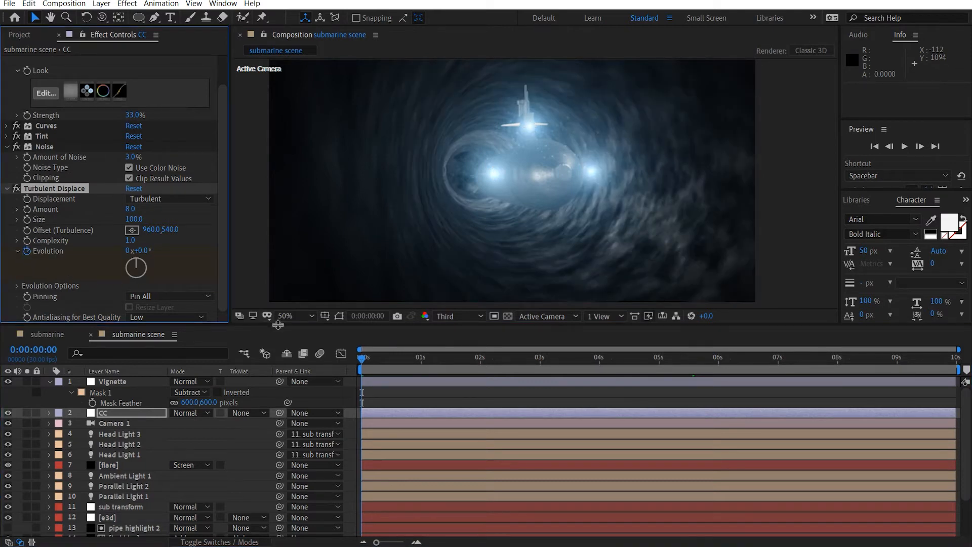
{"action": "left_click", "coordinate": [358, 367]}
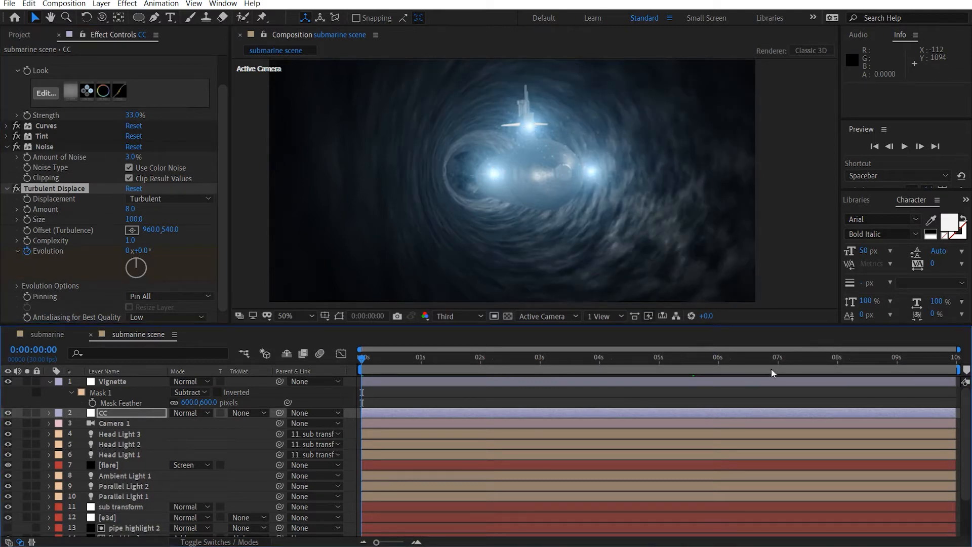
{"action": "left_click", "coordinate": [956, 366]}
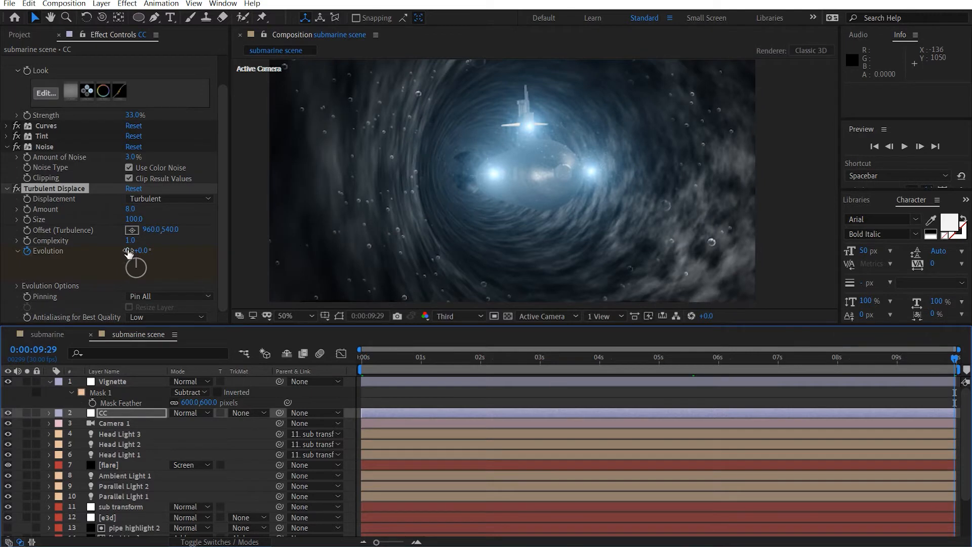
{"action": "left_click", "coordinate": [129, 251]}
{"action": "type", "text": "1"}
{"action": "key", "text": "Return"}
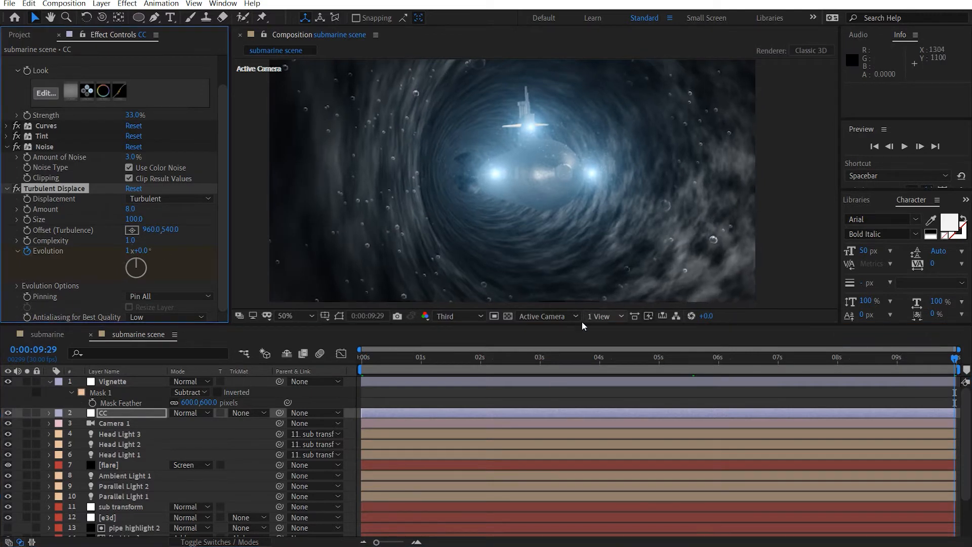
{"action": "left_click", "coordinate": [557, 360]}
{"action": "left_click", "coordinate": [564, 361]}
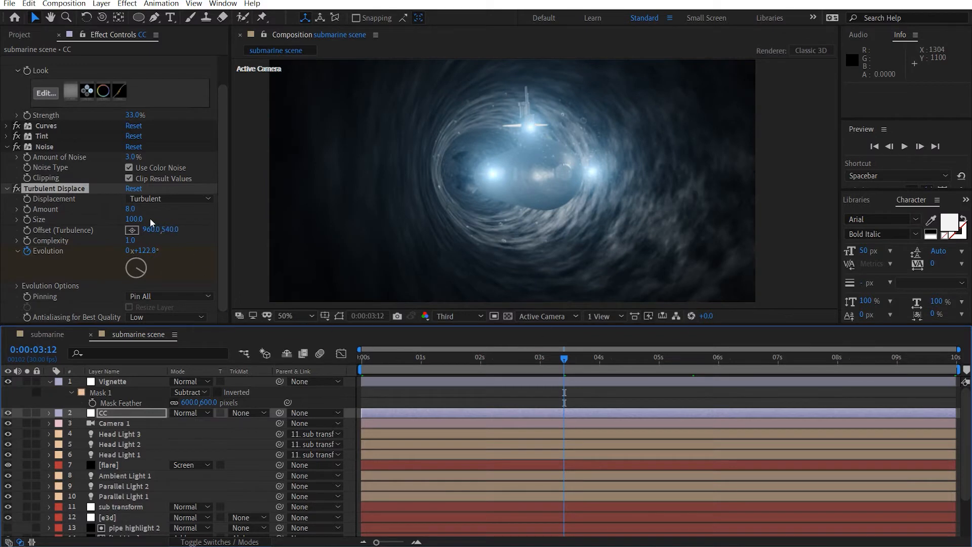
Collapse the Turbulent Displace and Noise effects and add the Bulge effect to the CC layer.
{"action": "left_click", "coordinate": [7, 189]}
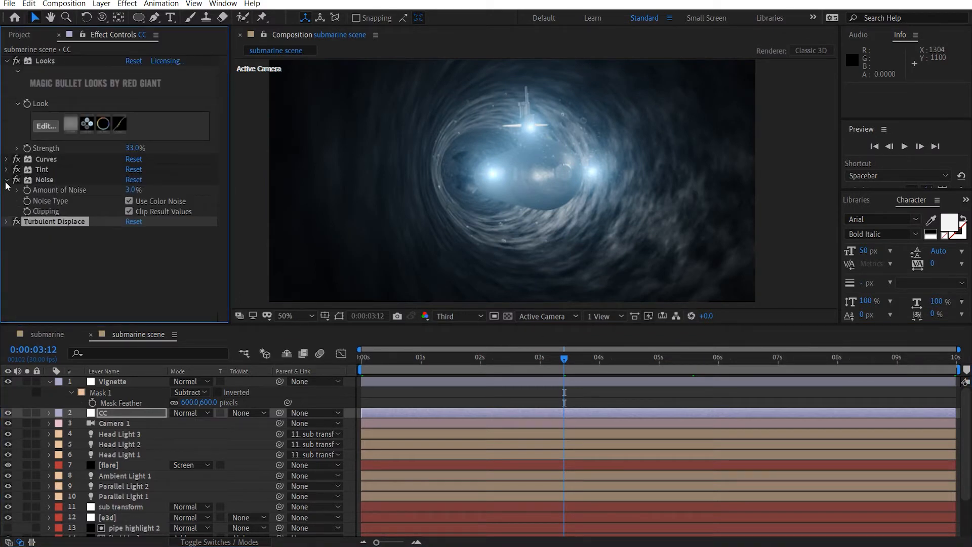
{"action": "left_click", "coordinate": [6, 181]}
{"action": "key", "text": "ctrl+space"}
{"action": "type", "text": "bu"}
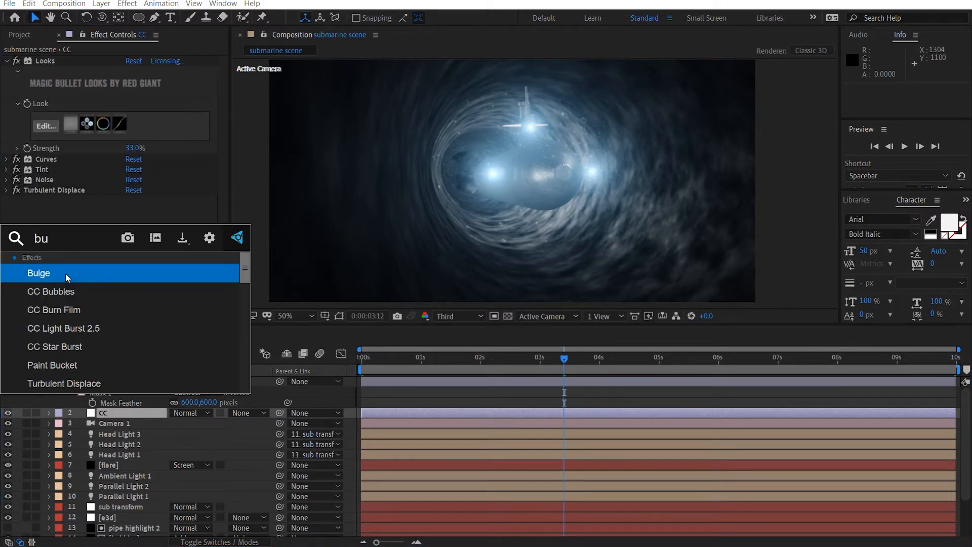
{"action": "type", "text": "l"}
{"action": "key", "text": "Return"}
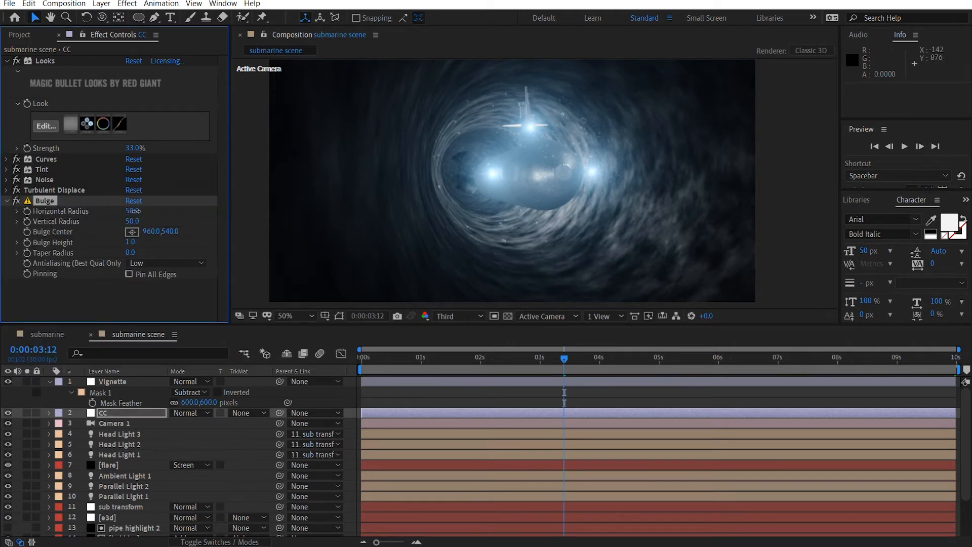
Set the Bulge effect's Horizontal Radius and Vertical Radius to 1300 each.
{"action": "left_click_drag", "start_coordinate": [134, 210], "coordinate": [454, 208]}
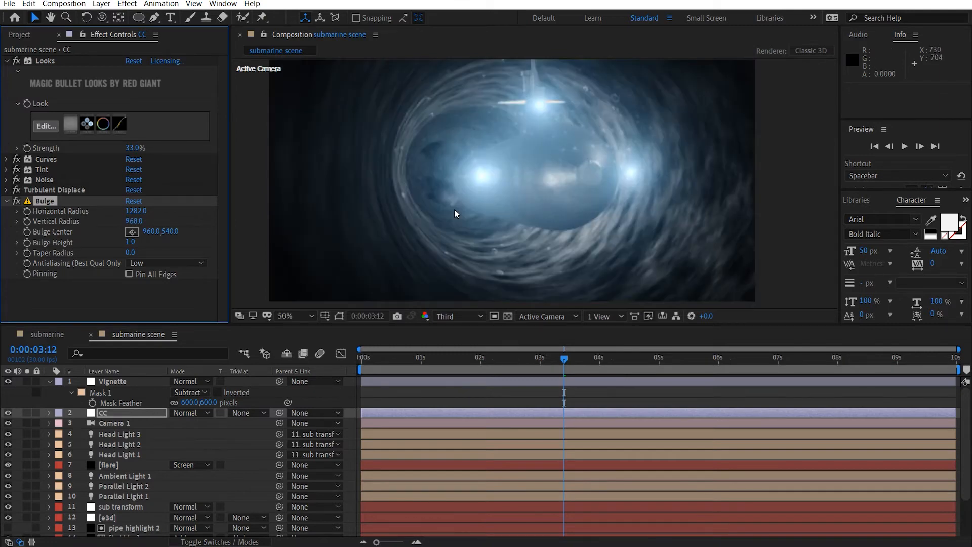
{"action": "left_click", "coordinate": [134, 221]}
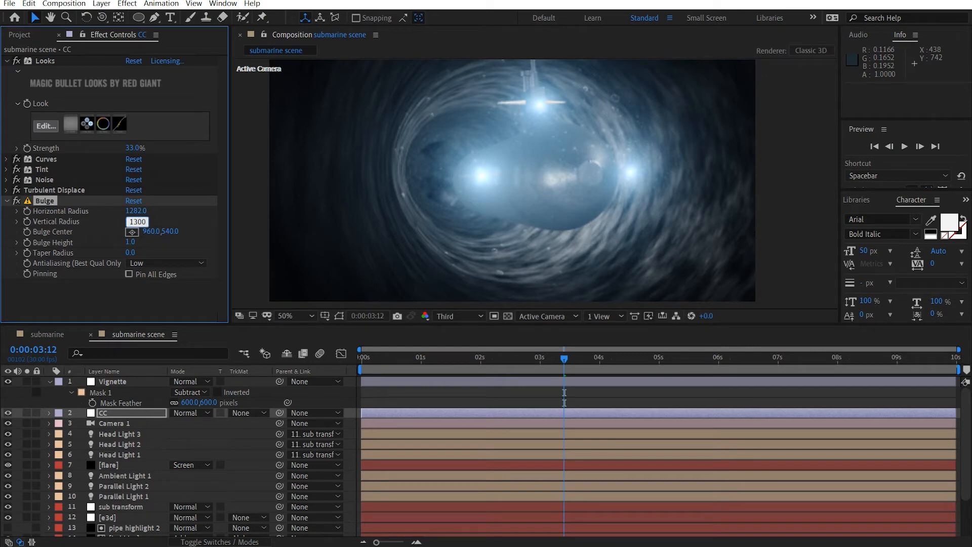
{"action": "key", "text": "Return"}
{"action": "left_click", "coordinate": [135, 210]}
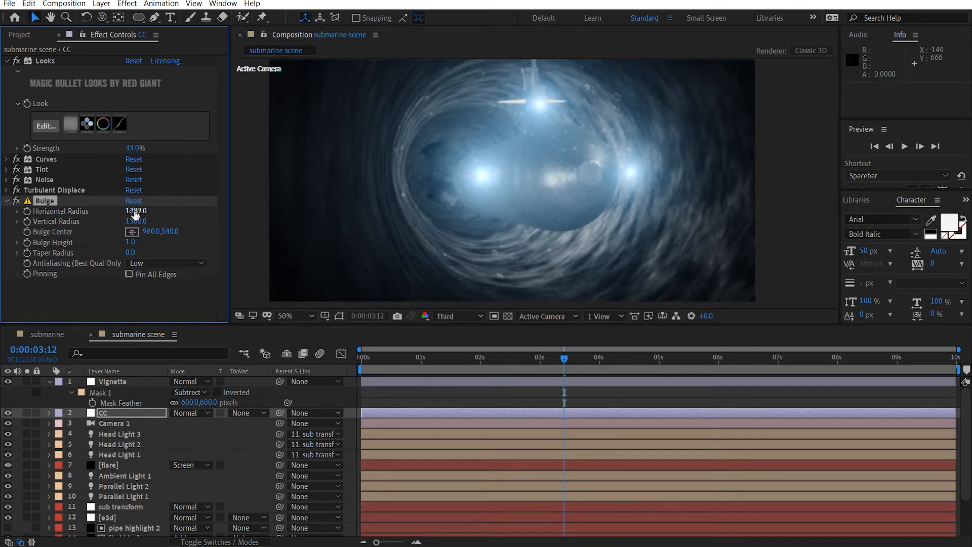
{"action": "type", "text": "1300"}
{"action": "key", "text": "Return"}
Try High antialiasing on the Bulge effect and restore the Low setting.
{"action": "left_click", "coordinate": [142, 263]}
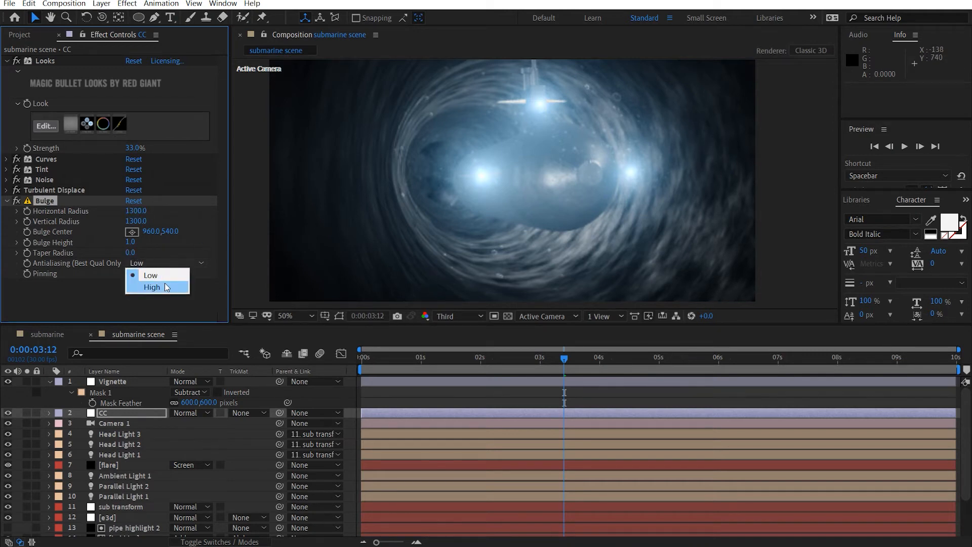
{"action": "left_click", "coordinate": [165, 284]}
{"action": "left_click", "coordinate": [161, 264]}
{"action": "left_click", "coordinate": [143, 272]}
Lower the Bulge Height to 0.25, trying stronger values of 0.7 and 0.5 first.
{"action": "left_click_drag", "start_coordinate": [130, 243], "coordinate": [114, 244]}
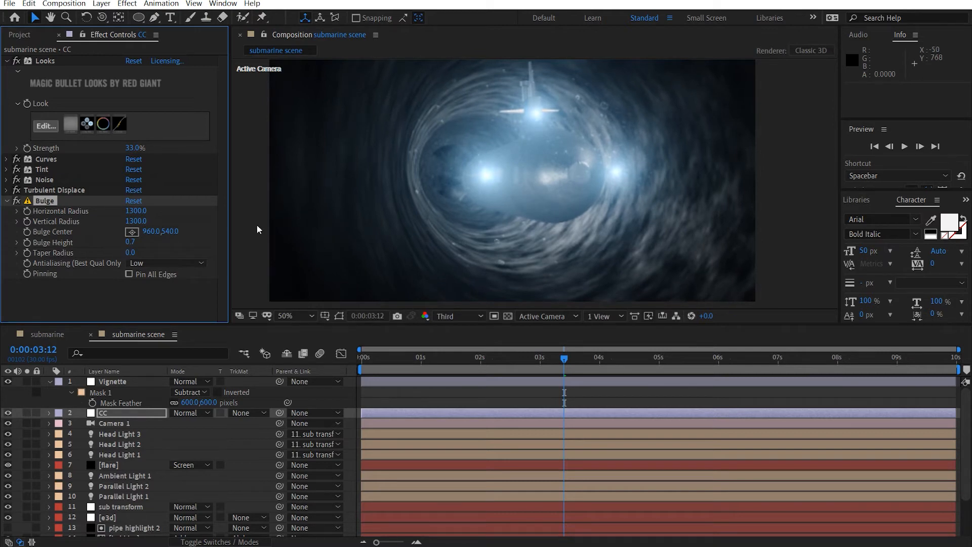
{"action": "left_click", "coordinate": [128, 243]}
{"action": "type", "text": "0.5"}
{"action": "key", "text": "Return"}
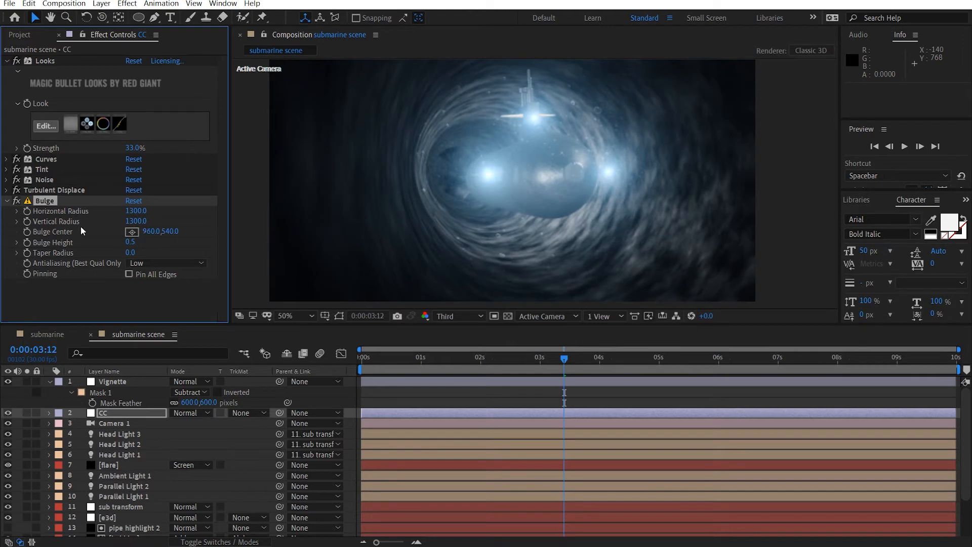
{"action": "left_click", "coordinate": [15, 201]}
{"action": "left_click", "coordinate": [129, 242]}
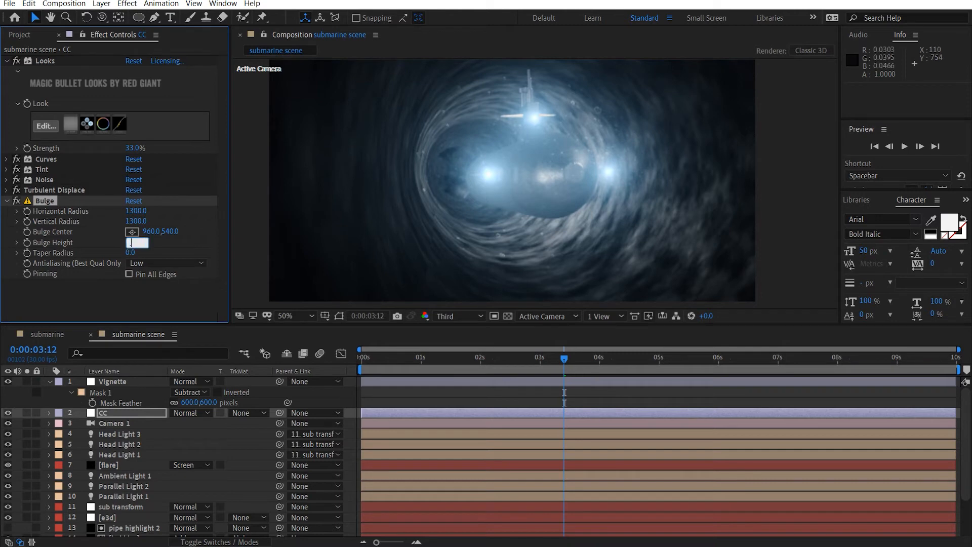
{"action": "type", "text": ".25"}
{"action": "key", "text": "Return"}
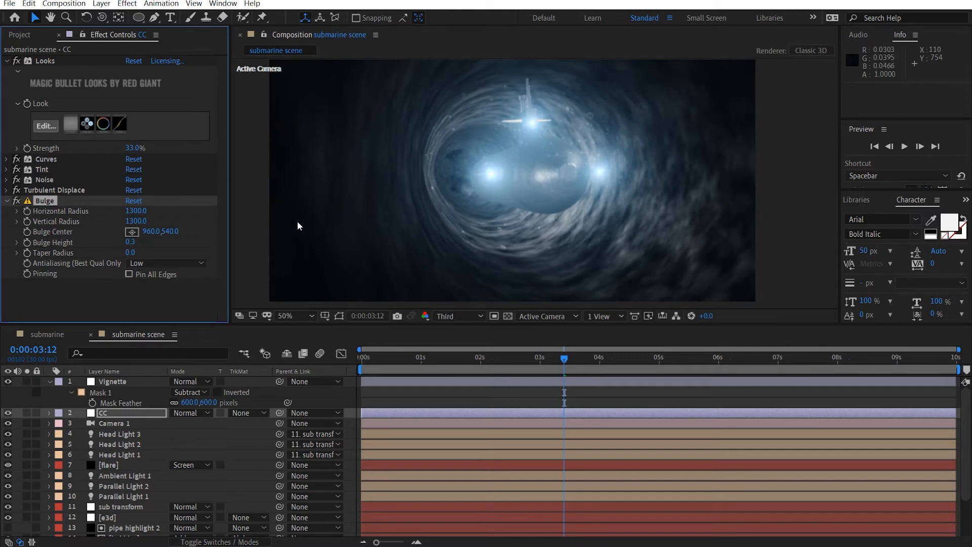
Collapse the Bulge effect's settings and the Vignette layer's properties, and look over the composition.
{"action": "left_click", "coordinate": [7, 201]}
{"action": "scroll", "coordinate": [442, 187], "scroll_direction": "down", "scroll_amount": 2}
{"action": "left_click", "coordinate": [746, 186]}
{"action": "scroll", "coordinate": [544, 176], "scroll_direction": "up", "scroll_amount": 2}
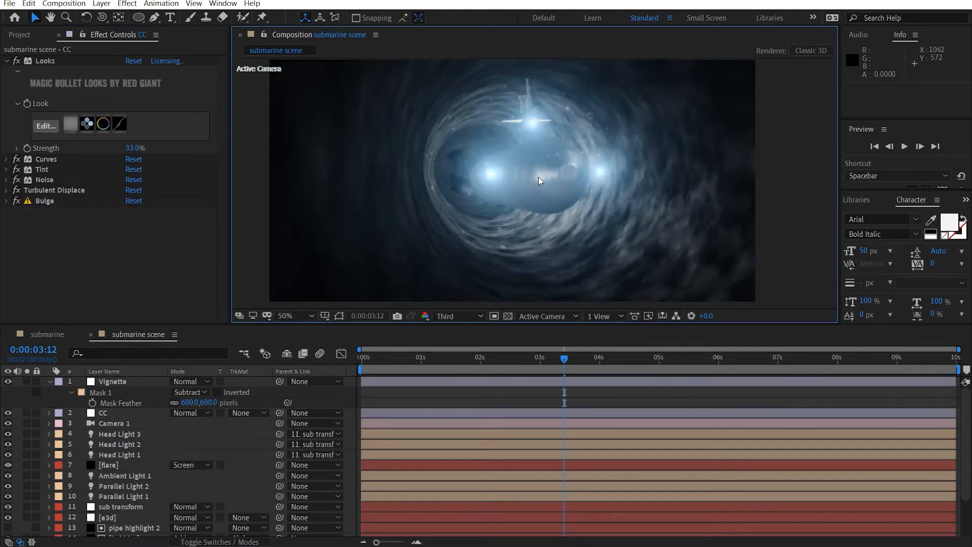
{"action": "left_click_drag", "start_coordinate": [578, 182], "coordinate": [540, 183]}
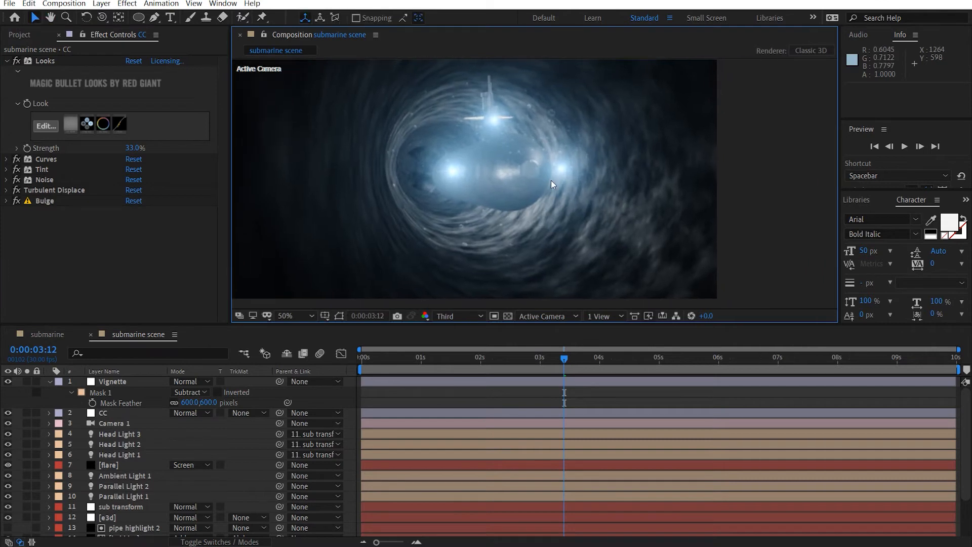
{"action": "left_click", "coordinate": [52, 382]}
{"action": "scroll", "coordinate": [143, 463], "scroll_direction": "down", "scroll_amount": 2}
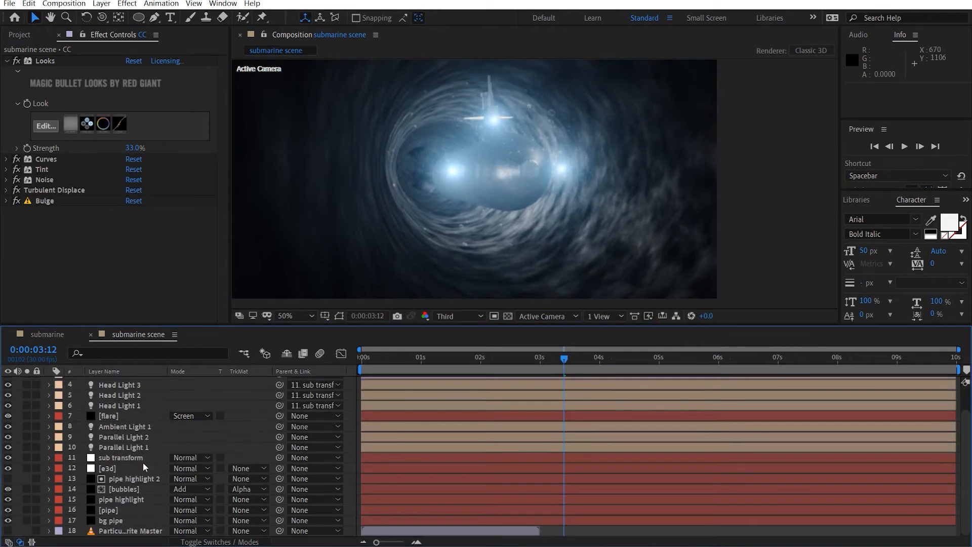
Go to the first frame and examine the e3d layer's Position property.
{"action": "left_click_drag", "start_coordinate": [483, 357], "coordinate": [361, 357]}
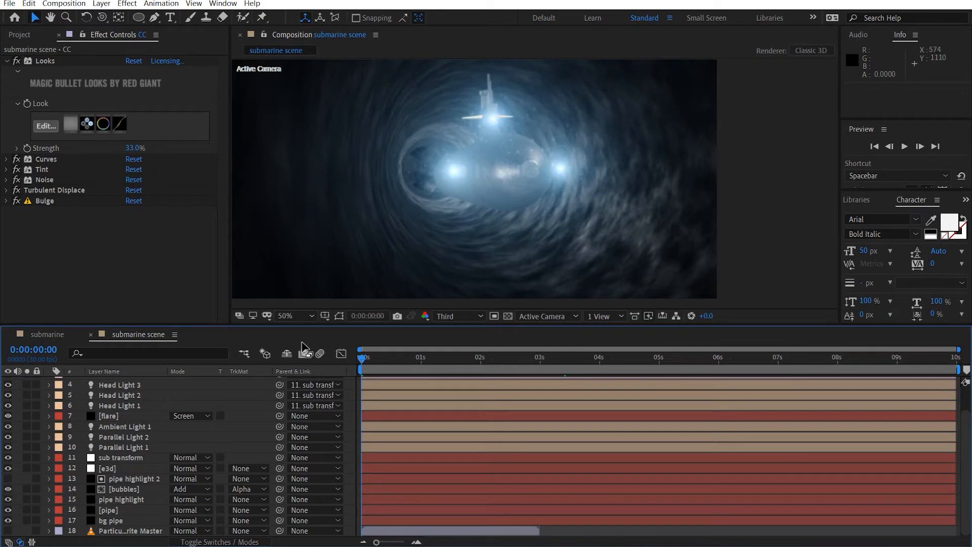
{"action": "left_click", "coordinate": [109, 470]}
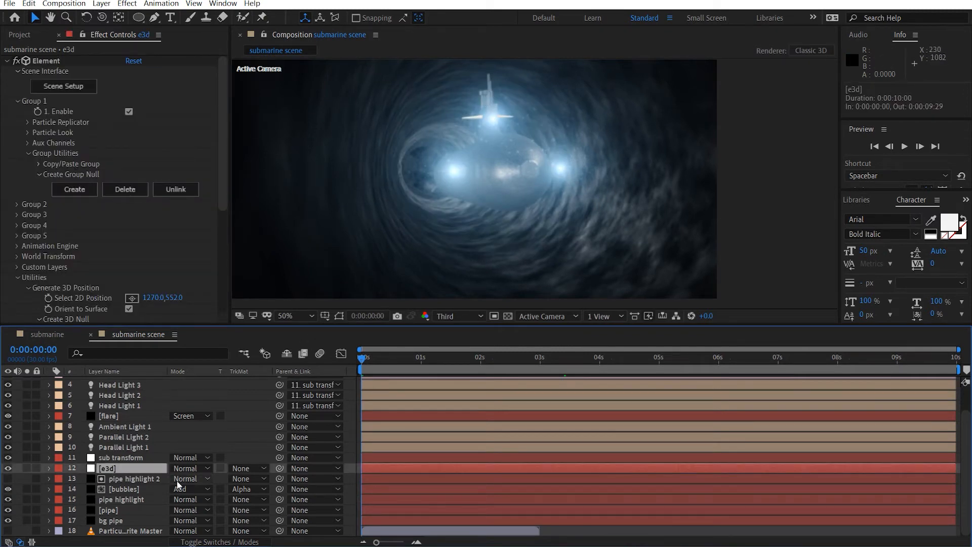
{"action": "key", "text": "p"}
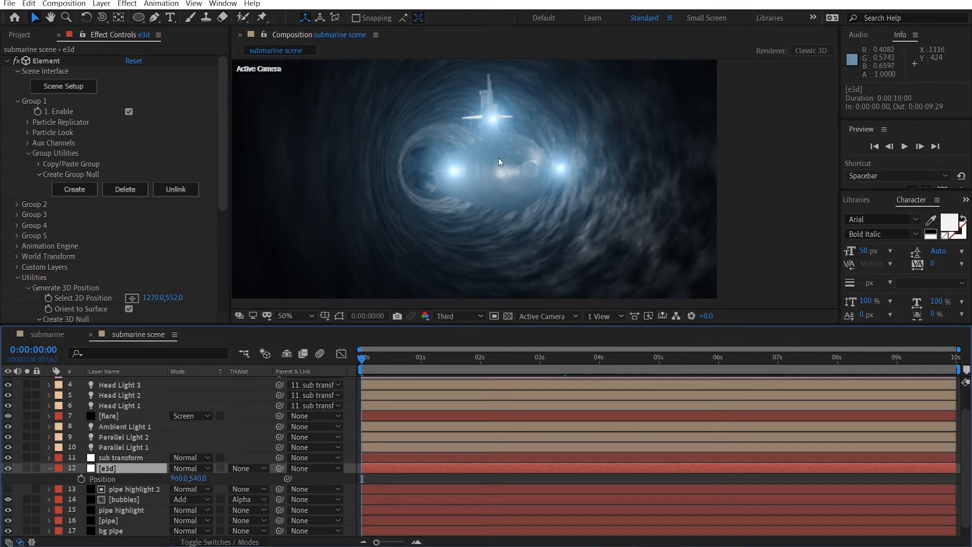
{"action": "left_click", "coordinate": [139, 454]}
{"action": "left_click", "coordinate": [126, 470]}
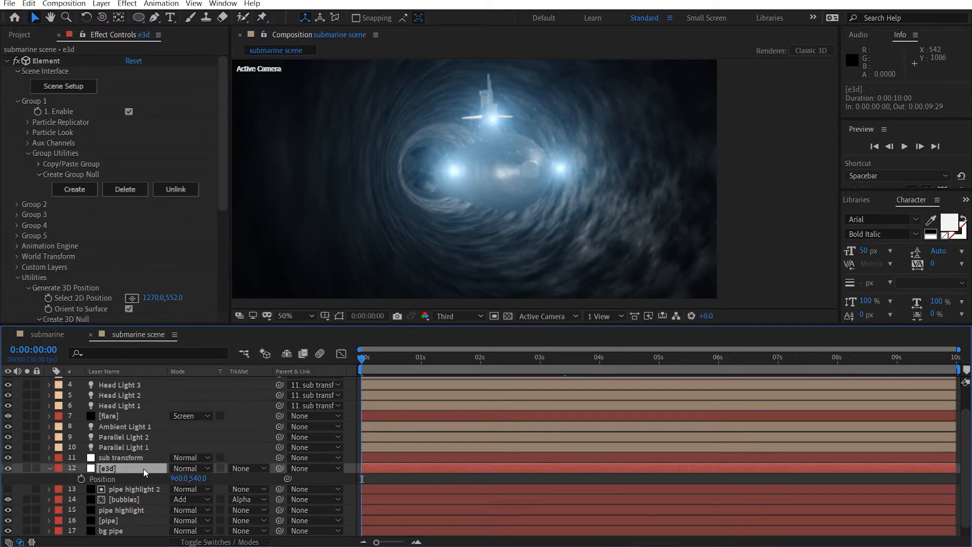
Move the sub transform layer deep into the pipe, to about -304, -154, -47, and keyframe its Position at the first frame.
{"action": "left_click", "coordinate": [114, 459]}
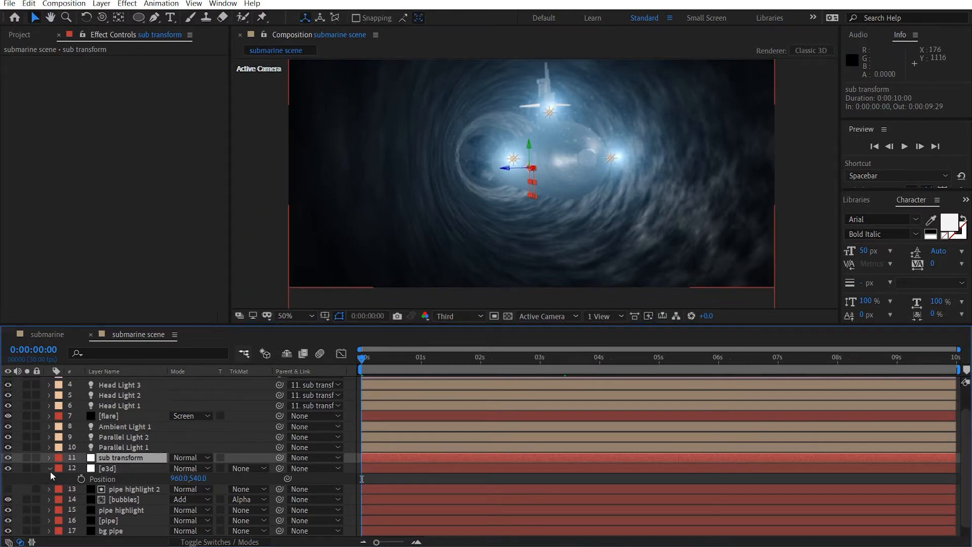
{"action": "left_click", "coordinate": [50, 468]}
{"action": "scroll", "coordinate": [535, 177], "scroll_direction": "up", "scroll_amount": 2}
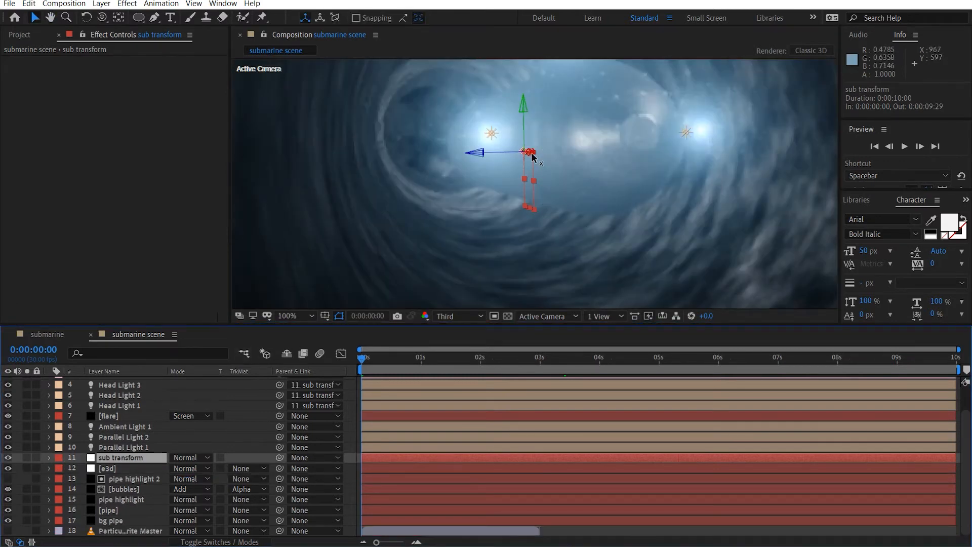
{"action": "left_click_drag", "start_coordinate": [531, 157], "coordinate": [35, 139]}
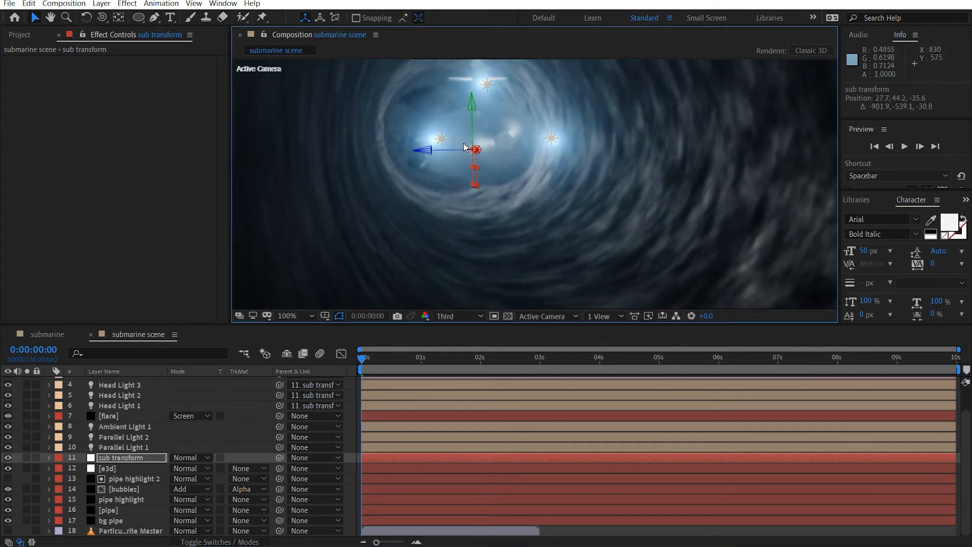
{"action": "scroll", "coordinate": [462, 147], "scroll_direction": "up", "scroll_amount": 2}
{"action": "left_click_drag", "start_coordinate": [589, 242], "coordinate": [202, 226]}
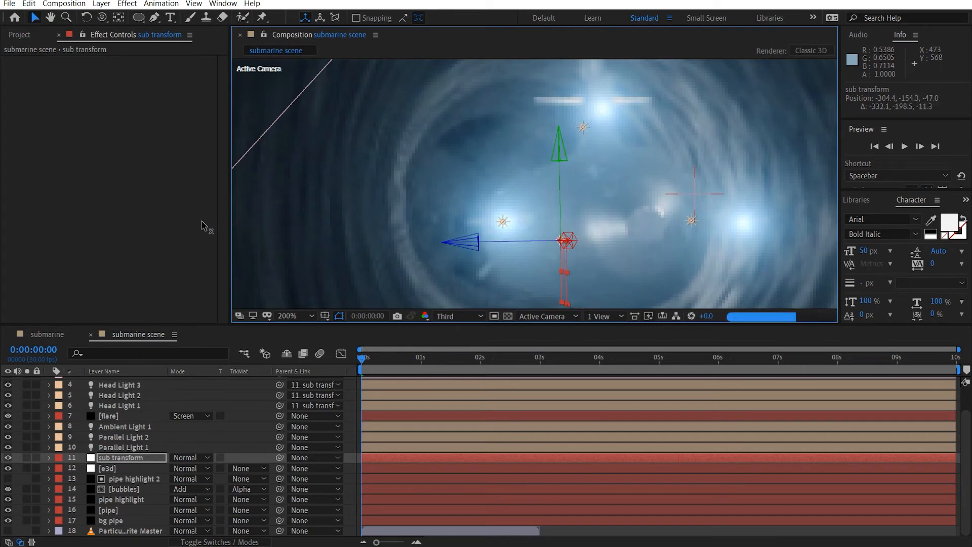
{"action": "scroll", "coordinate": [649, 185], "scroll_direction": "down", "scroll_amount": 4}
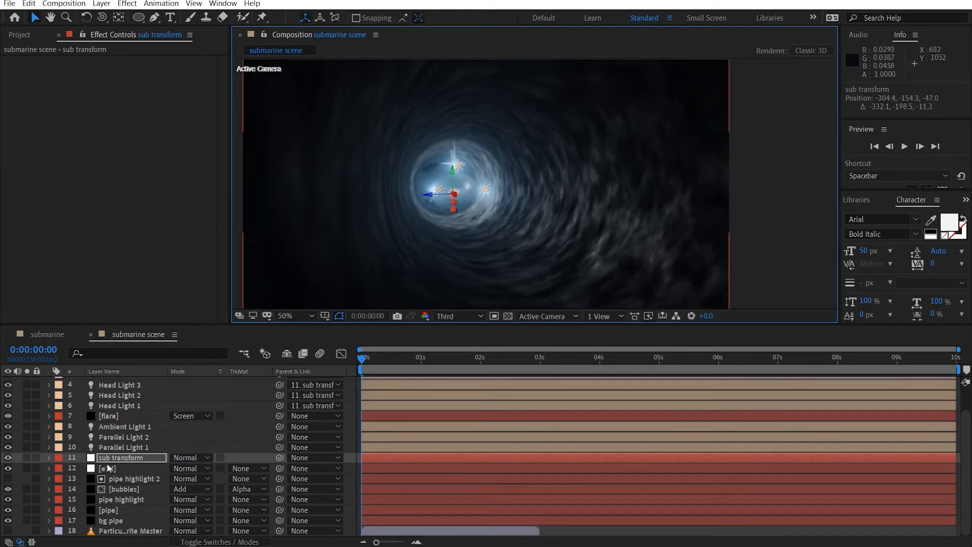
{"action": "key", "text": "p"}
{"action": "left_click", "coordinate": [81, 468]}
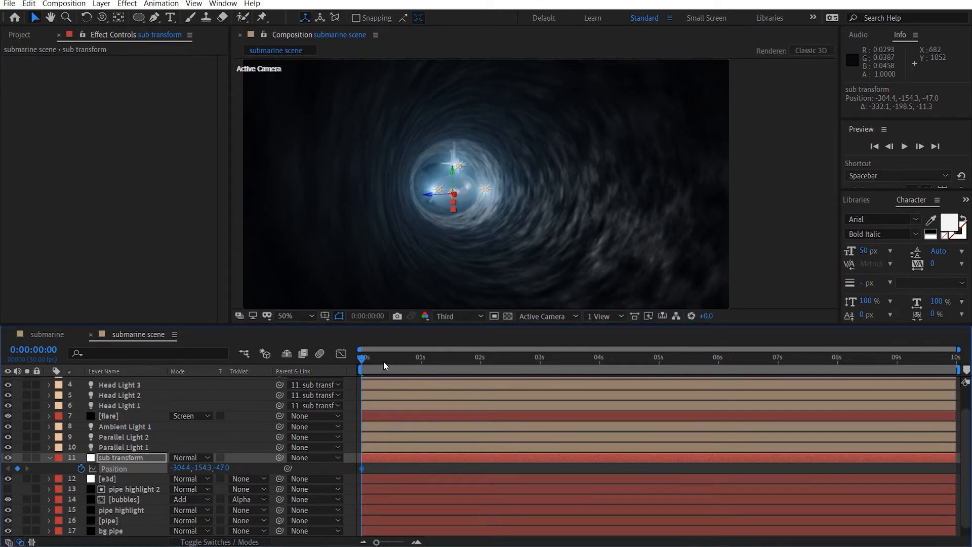
At 0:00:07:00, move the sub transform layer forward past the camera to a Position of about 1703, 1046, 22.
{"action": "left_click_drag", "start_coordinate": [383, 360], "coordinate": [727, 369]}
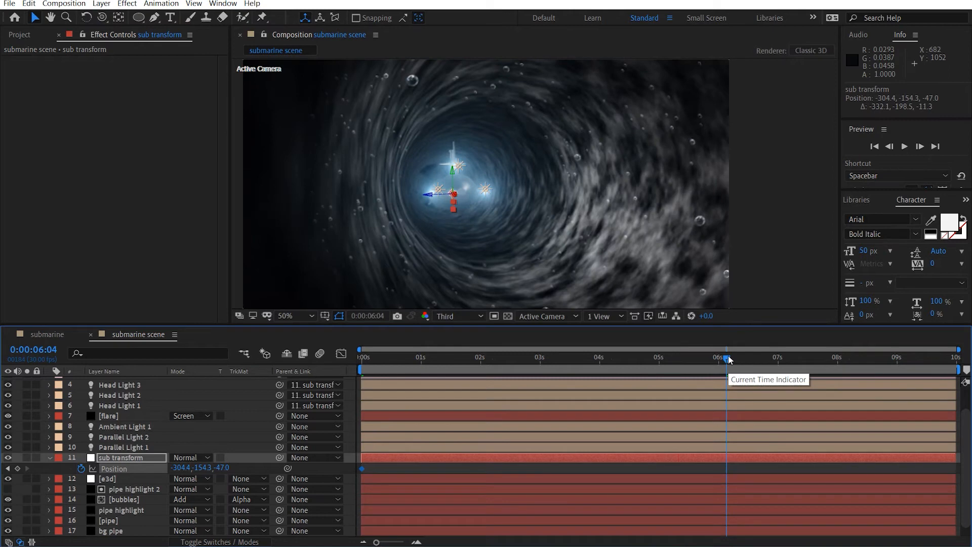
{"action": "left_click_drag", "start_coordinate": [737, 363], "coordinate": [777, 365]}
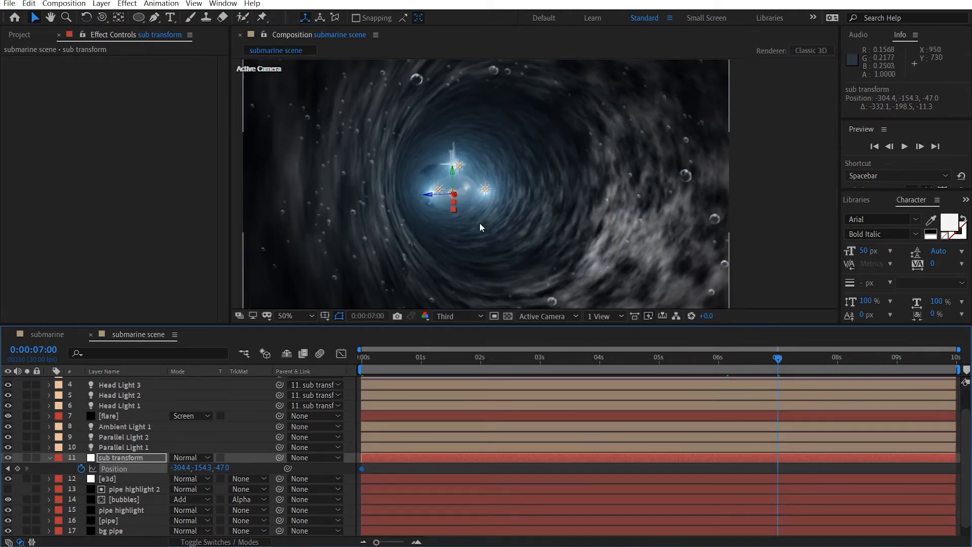
{"action": "left_click_drag", "start_coordinate": [452, 192], "coordinate": [510, 202]}
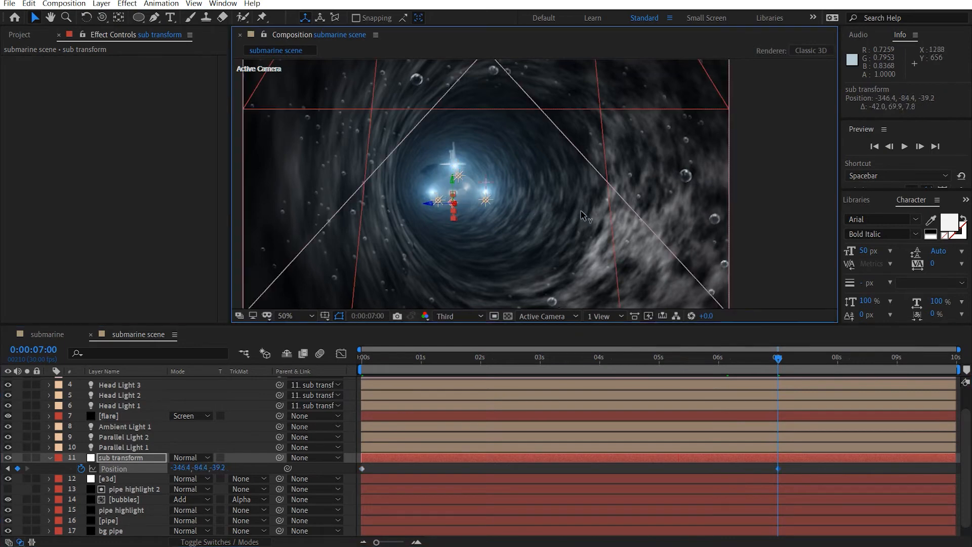
{"action": "key", "text": "ctrl+z"}
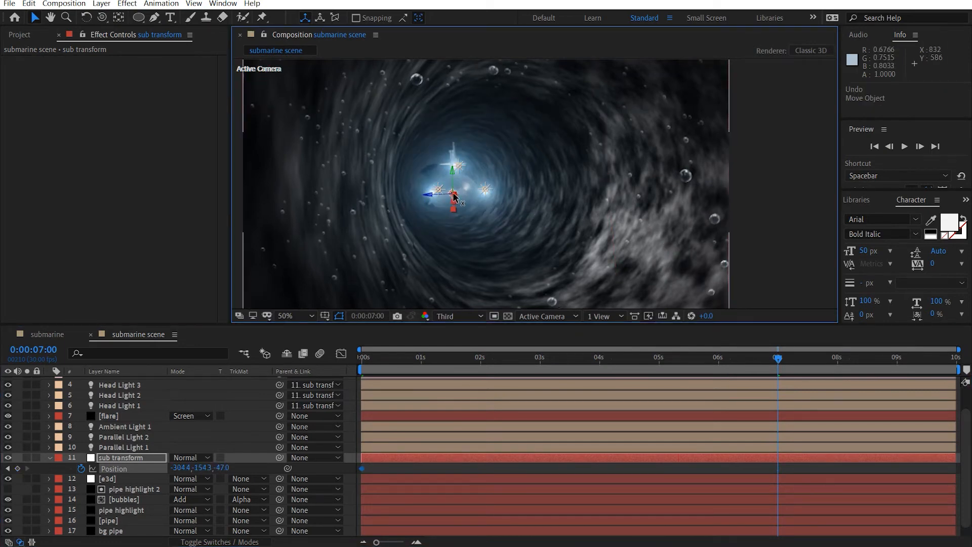
{"action": "left_click_drag", "start_coordinate": [450, 195], "coordinate": [971, 273]}
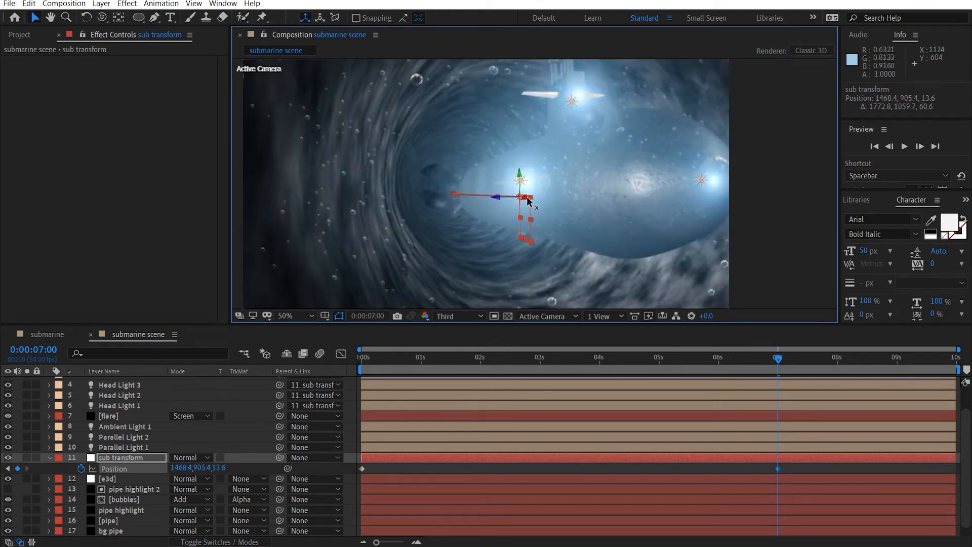
{"action": "left_click_drag", "start_coordinate": [528, 201], "coordinate": [605, 208]}
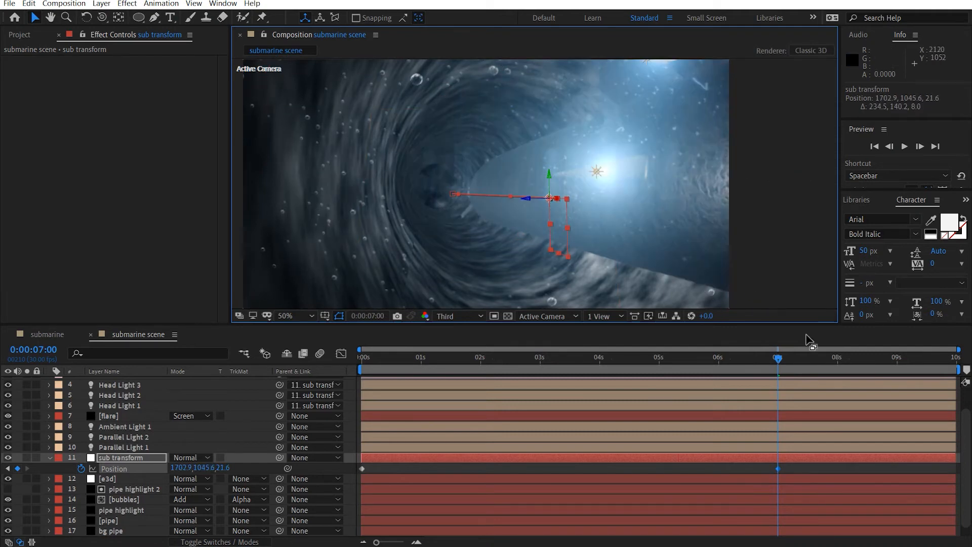
Keyframe sub transform's Position at about 1967, 1204, 31 at 0:00:09:01, delete the 0:00:07:00 keyframe, and scrub through the movement.
{"action": "left_click_drag", "start_coordinate": [780, 366], "coordinate": [898, 366]}
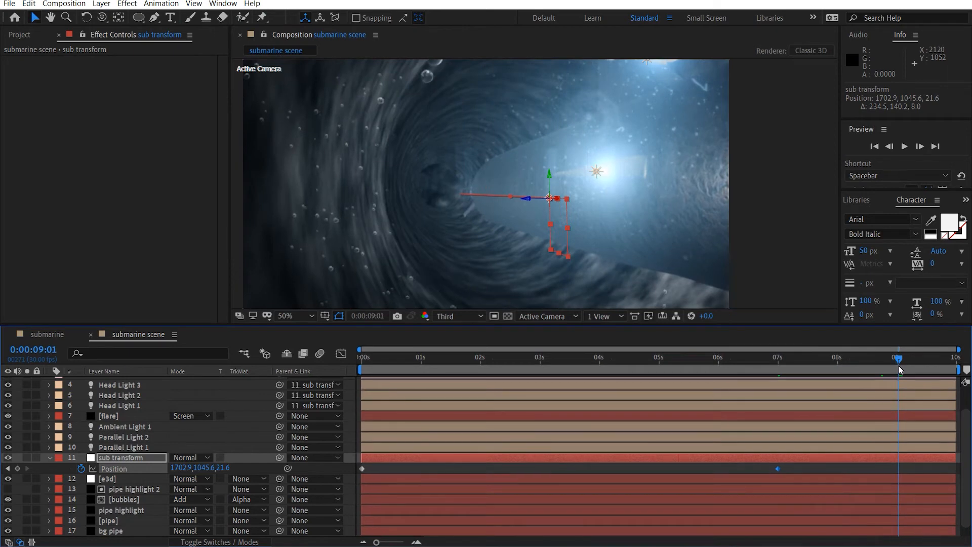
{"action": "left_click_drag", "start_coordinate": [630, 224], "coordinate": [629, 201]}
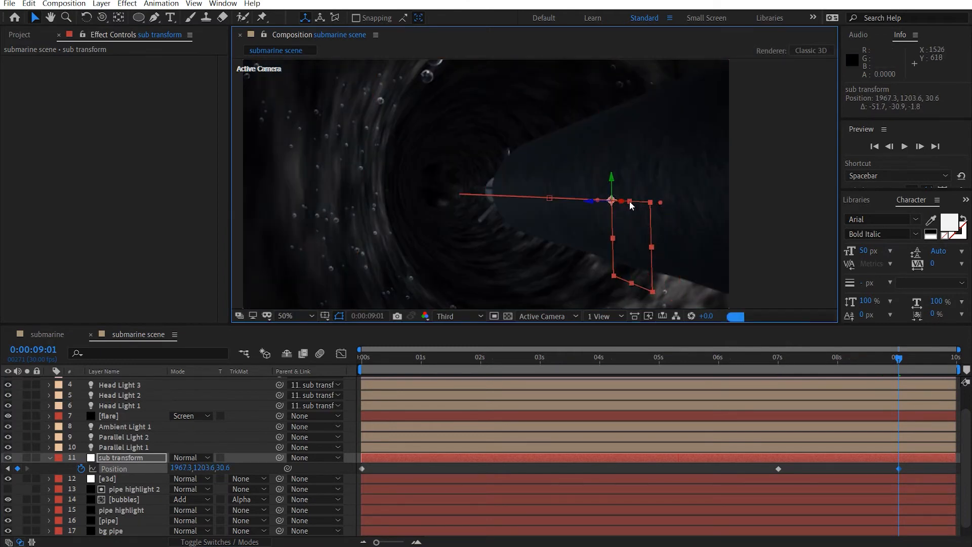
{"action": "left_click", "coordinate": [779, 469]}
{"action": "key", "text": "Delete"}
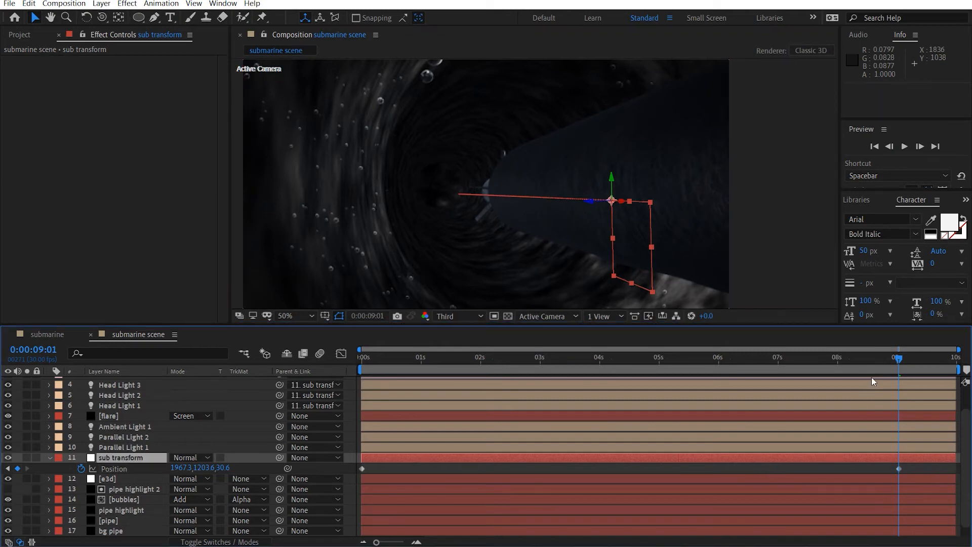
{"action": "left_click_drag", "start_coordinate": [863, 356], "coordinate": [528, 351]}
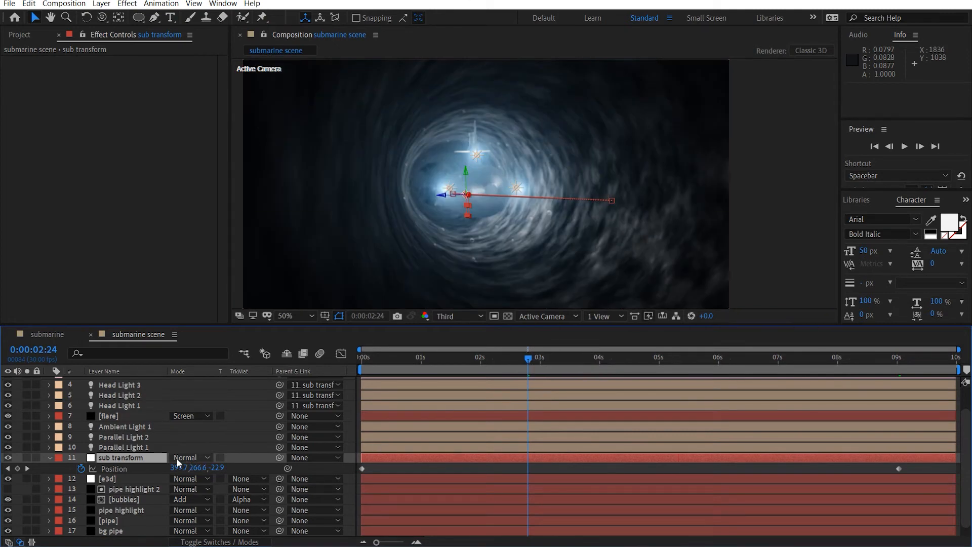
Keyframe sub transform's X Rotation at 0° on the first frame and at -3° at 0:00:02:29.
{"action": "key", "text": "r"}
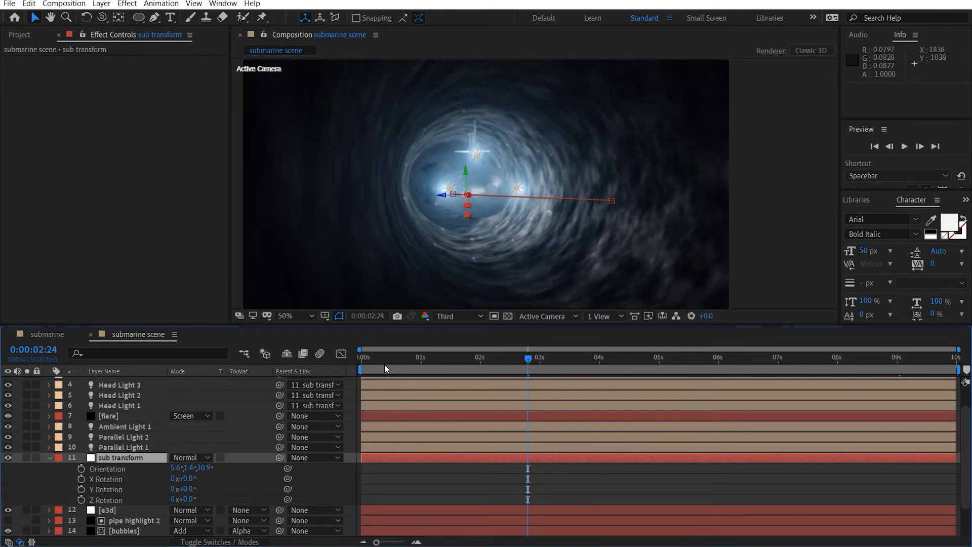
{"action": "key", "text": "Home"}
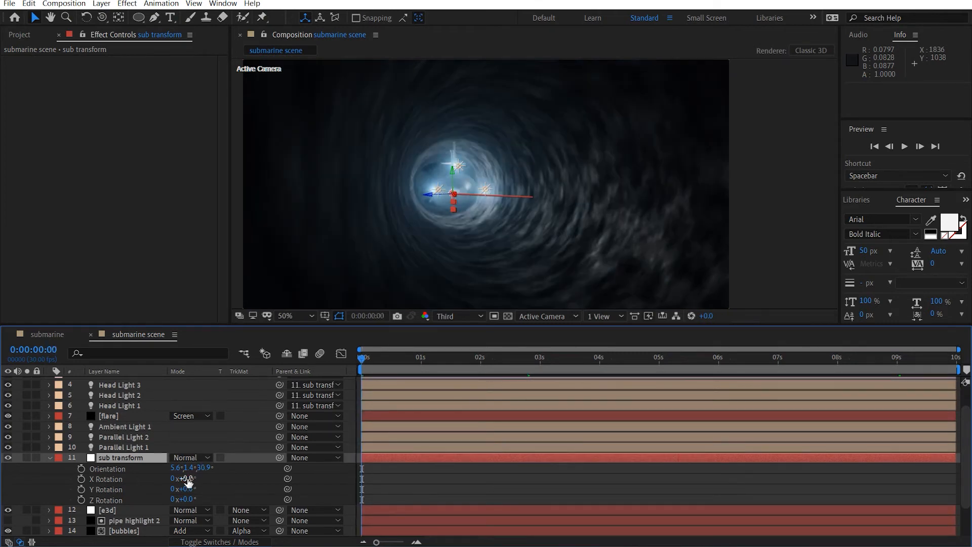
{"action": "left_click", "coordinate": [82, 479]}
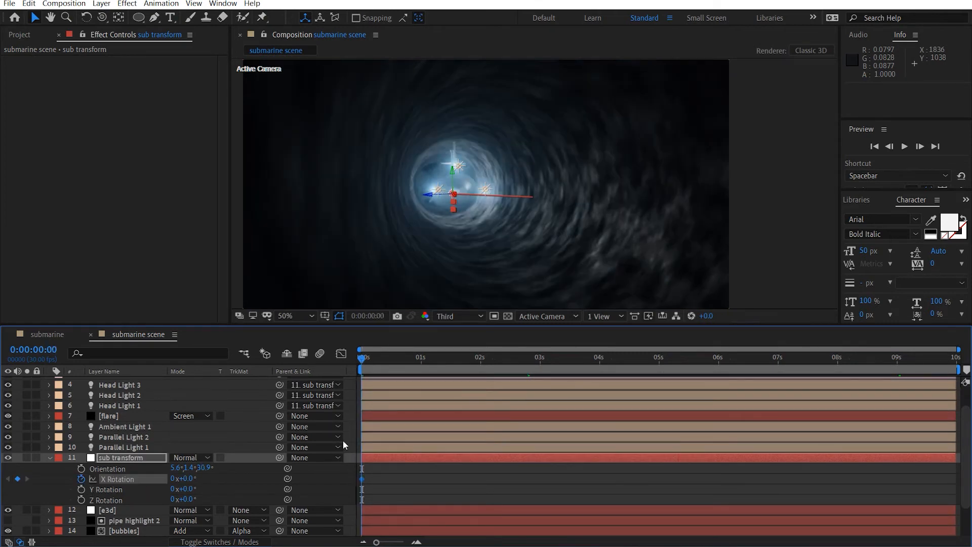
{"action": "left_click", "coordinate": [538, 358]}
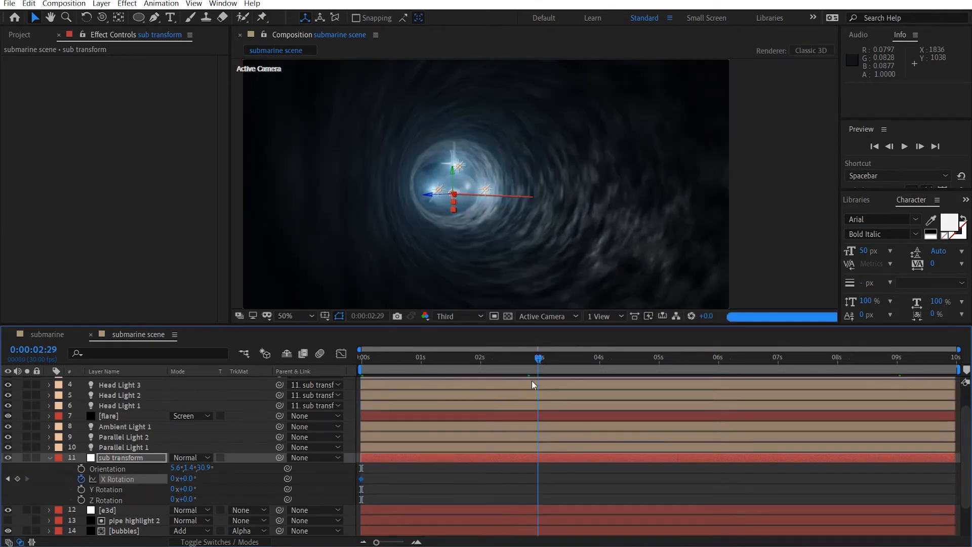
{"action": "left_click", "coordinate": [187, 478]}
{"action": "type", "text": "-3"}
{"action": "key", "text": "Return"}
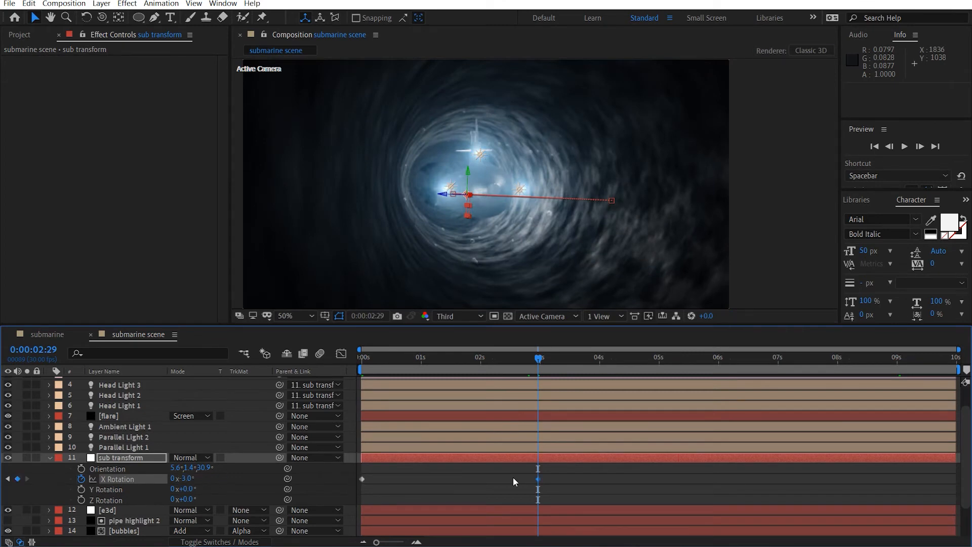
Keyframe sub transform's X Rotation at 3° at 0:00:06:03.
{"action": "left_click", "coordinate": [724, 360]}
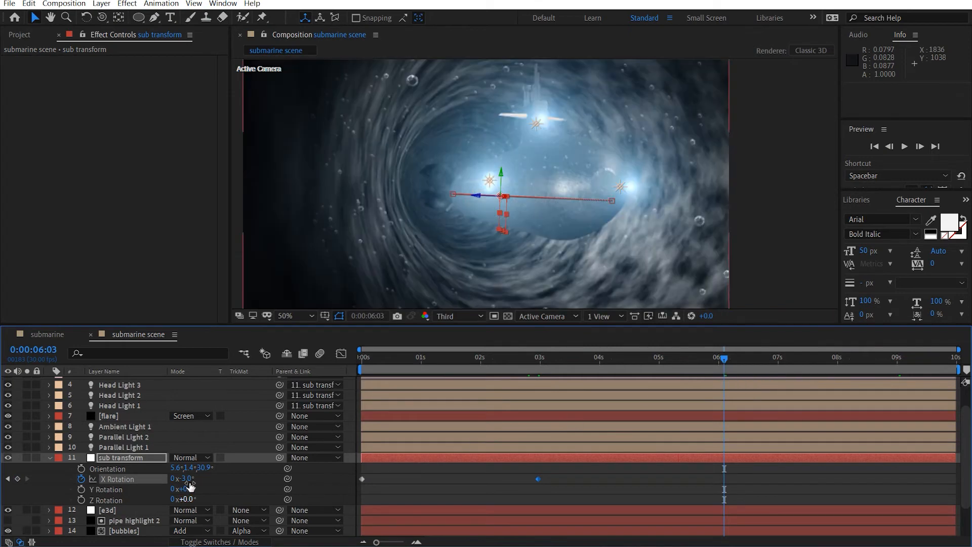
{"action": "left_click", "coordinate": [187, 479]}
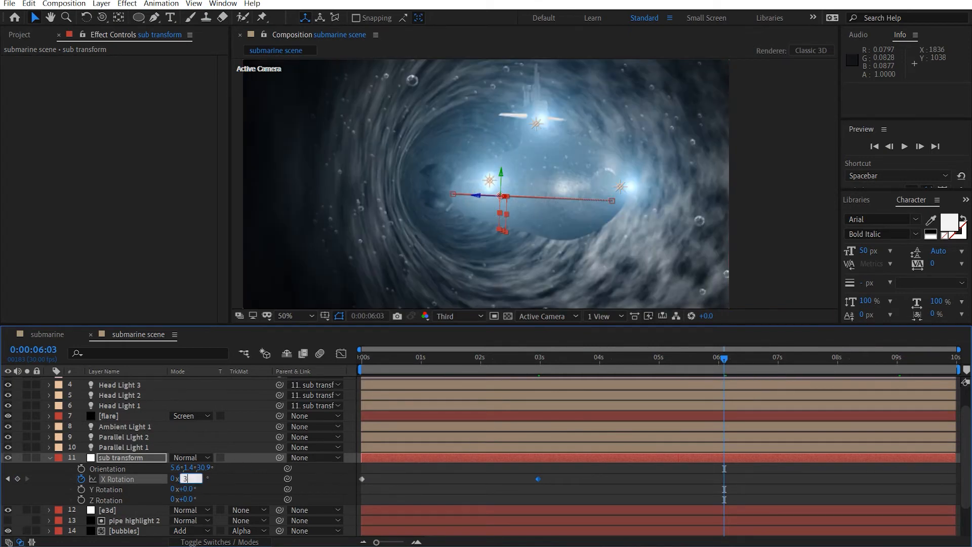
{"action": "type", "text": "3"}
{"action": "key", "text": "Return"}
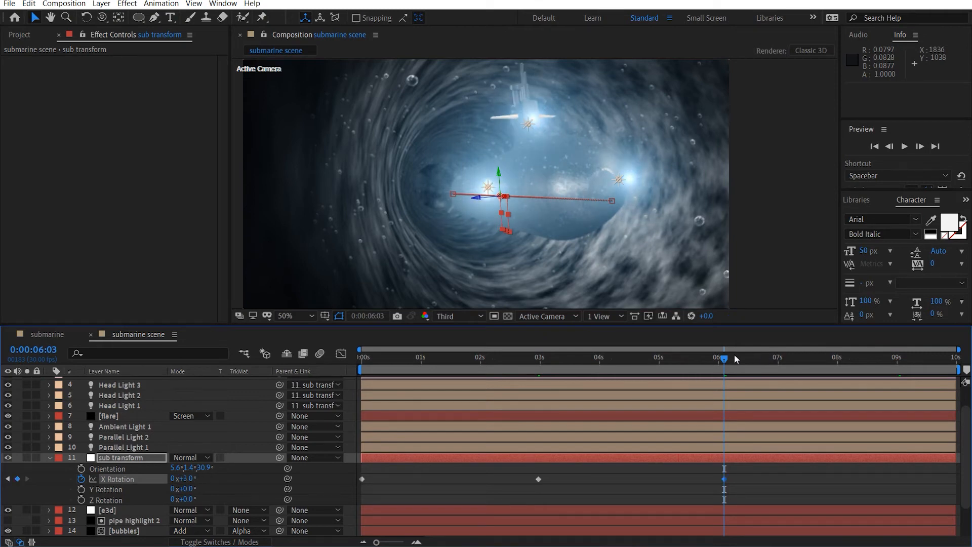
Keyframe sub transform's X Rotation back to 0° at 0:00:09:02.
{"action": "left_click", "coordinate": [900, 365]}
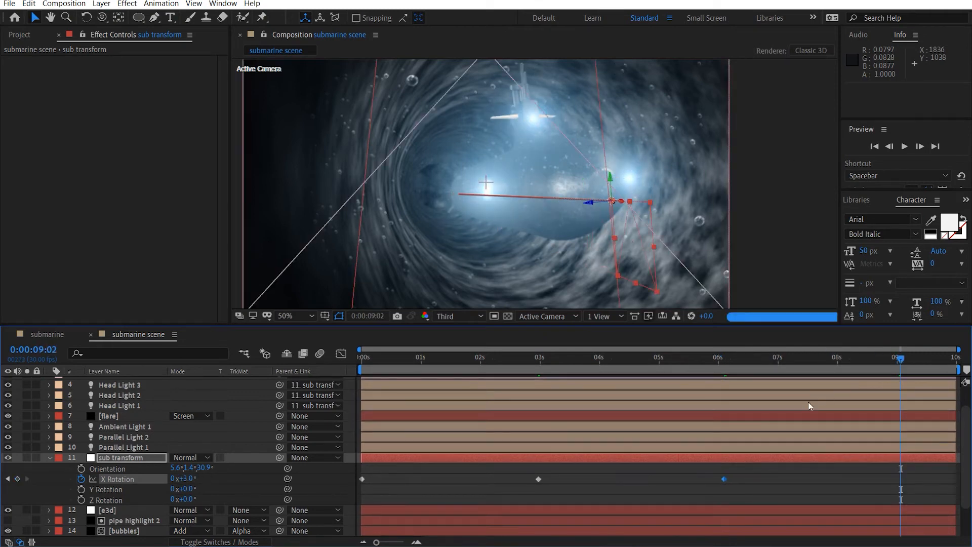
{"action": "left_click", "coordinate": [194, 479]}
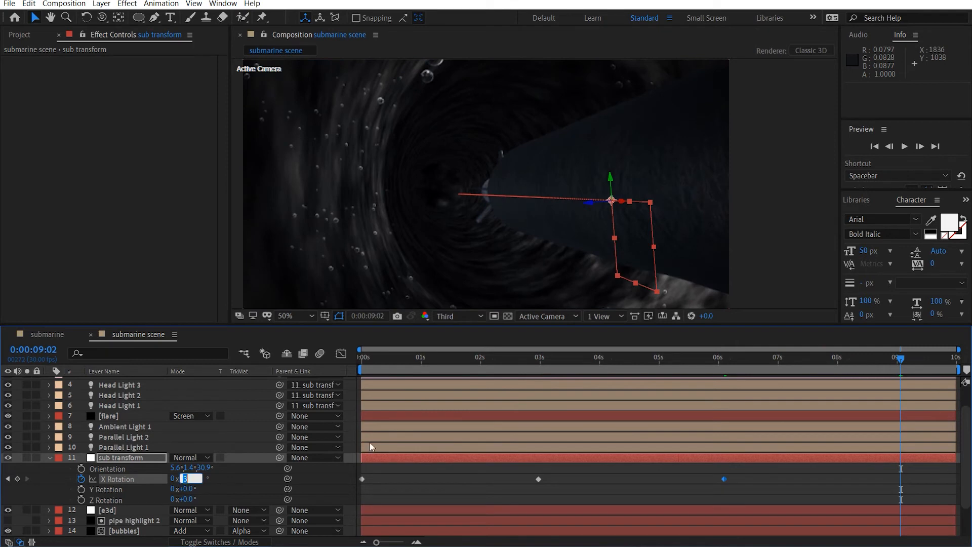
{"action": "type", "text": "0"}
{"action": "key", "text": "Return"}
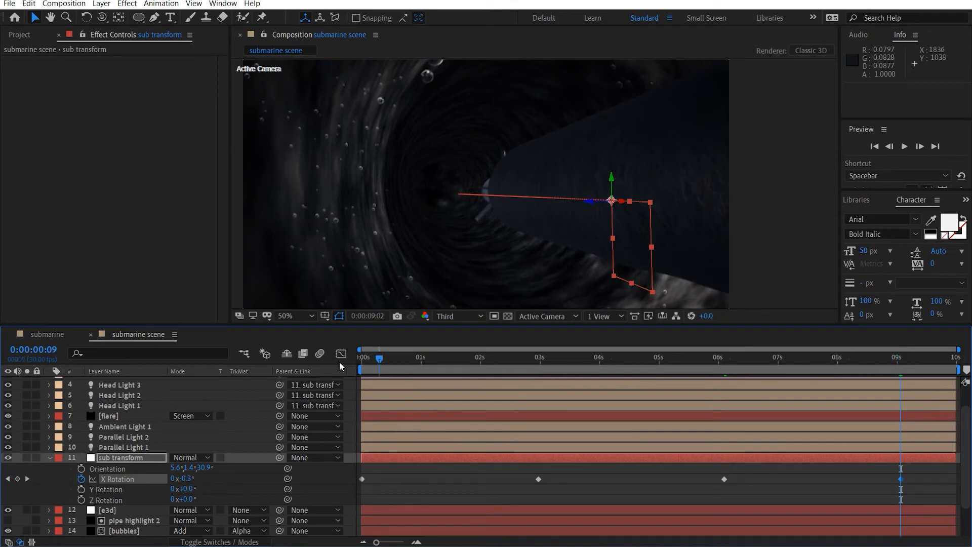
Collapse the sub transform layer, preview the submarine animation from the first frame, and scrub to 0:00:02:10.
{"action": "key", "text": "Home"}
{"action": "left_click", "coordinate": [49, 458]}
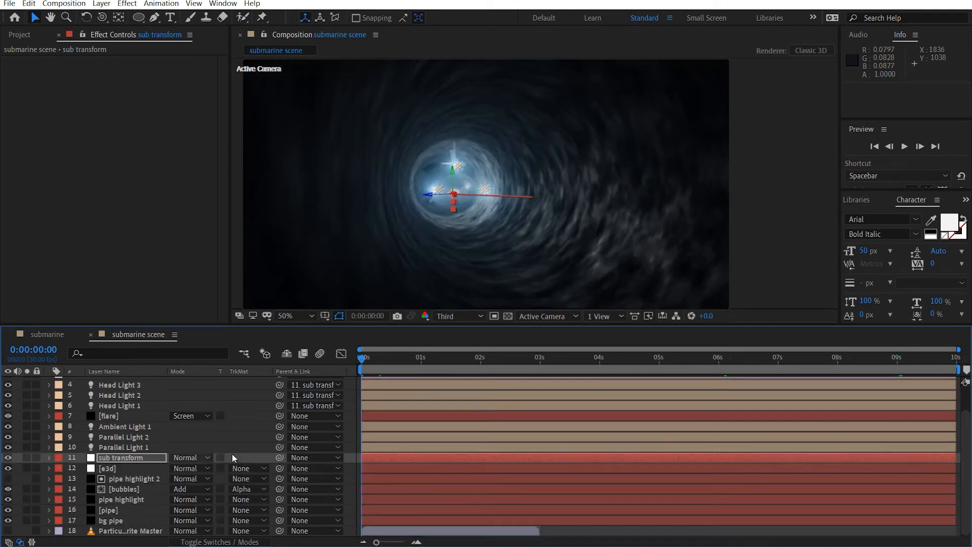
{"action": "left_click", "coordinate": [354, 439]}
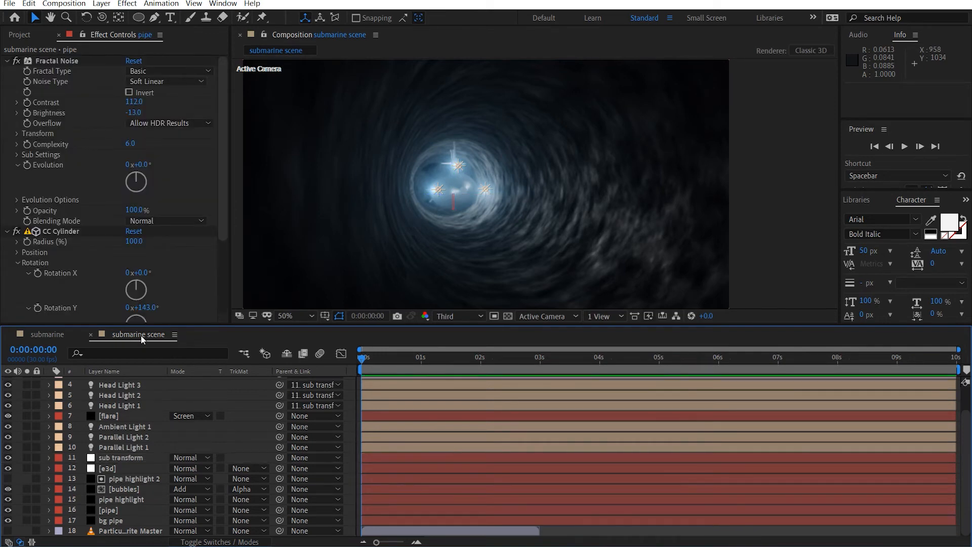
{"action": "key", "text": "space"}
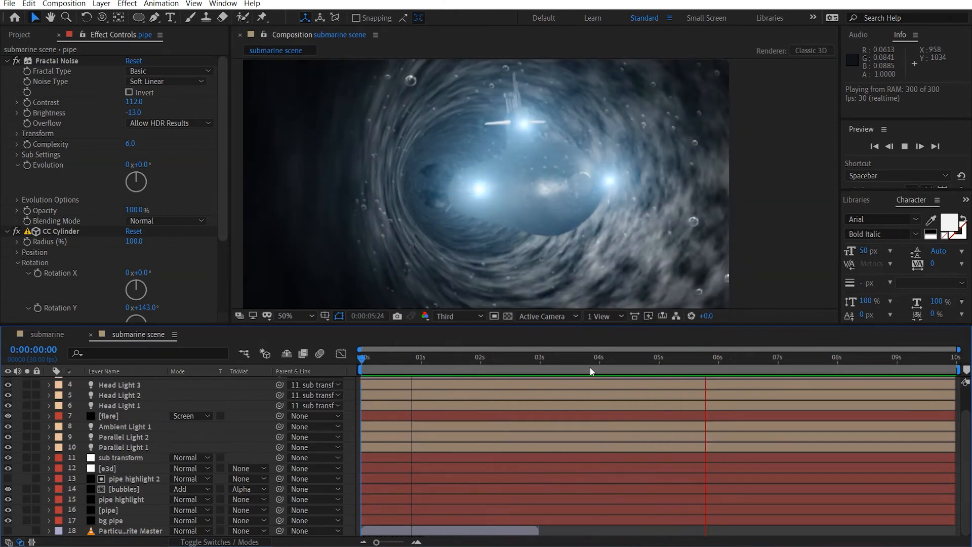
{"action": "left_click_drag", "start_coordinate": [599, 365], "coordinate": [500, 363]}
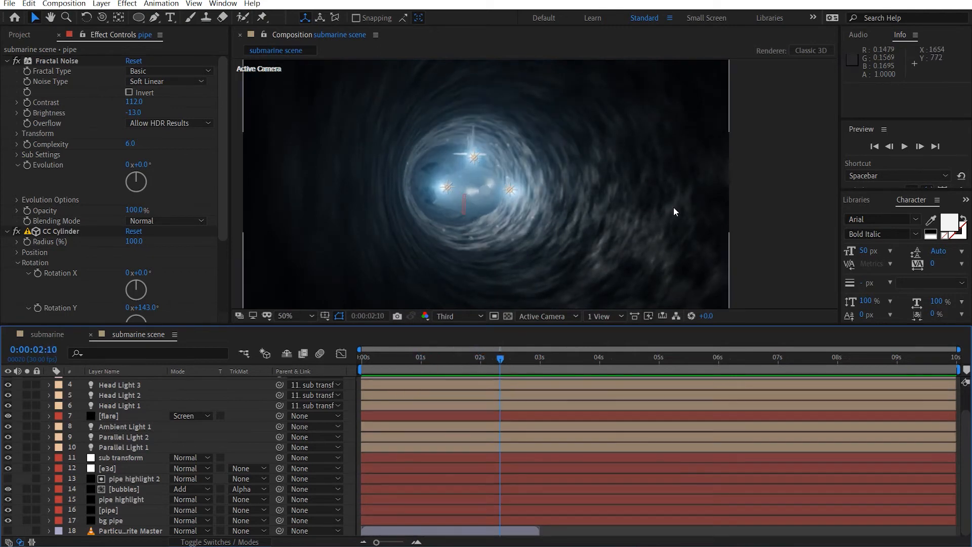
Set the pipe layer's Fractal Noise Contrast to 60 and Brightness to -28.
{"action": "left_click", "coordinate": [132, 511]}
{"action": "scroll", "coordinate": [582, 193], "scroll_direction": "up", "scroll_amount": 2}
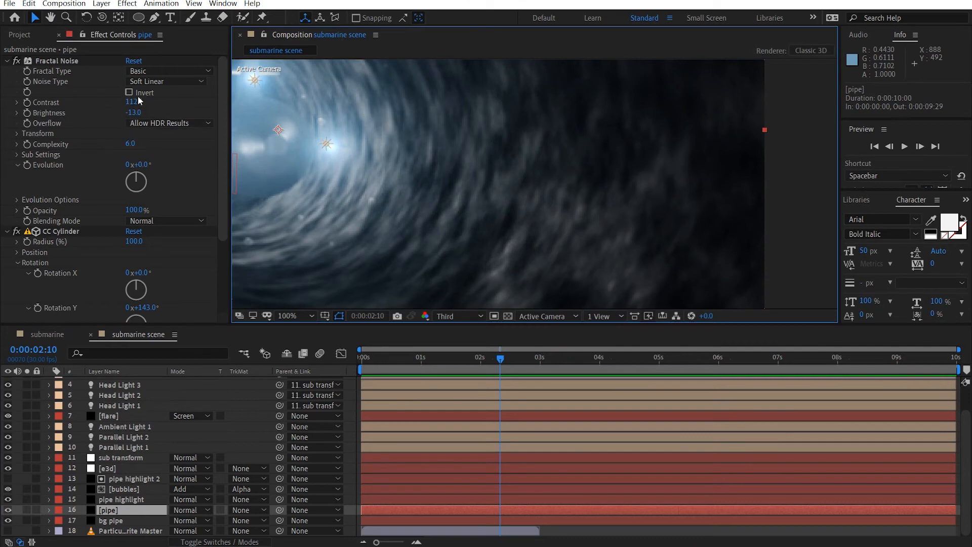
{"action": "left_click_drag", "start_coordinate": [133, 101], "coordinate": [111, 103]}
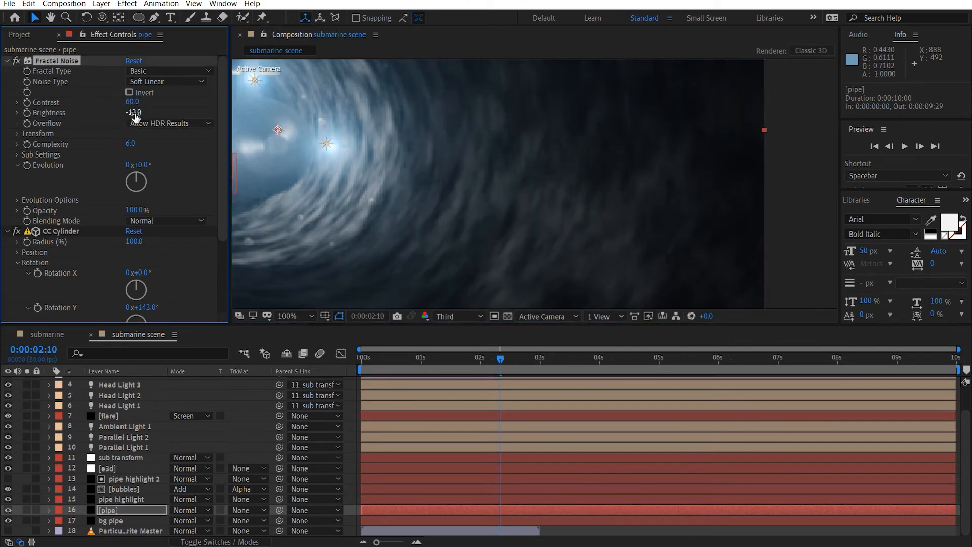
{"action": "left_click_drag", "start_coordinate": [130, 115], "coordinate": [126, 115]}
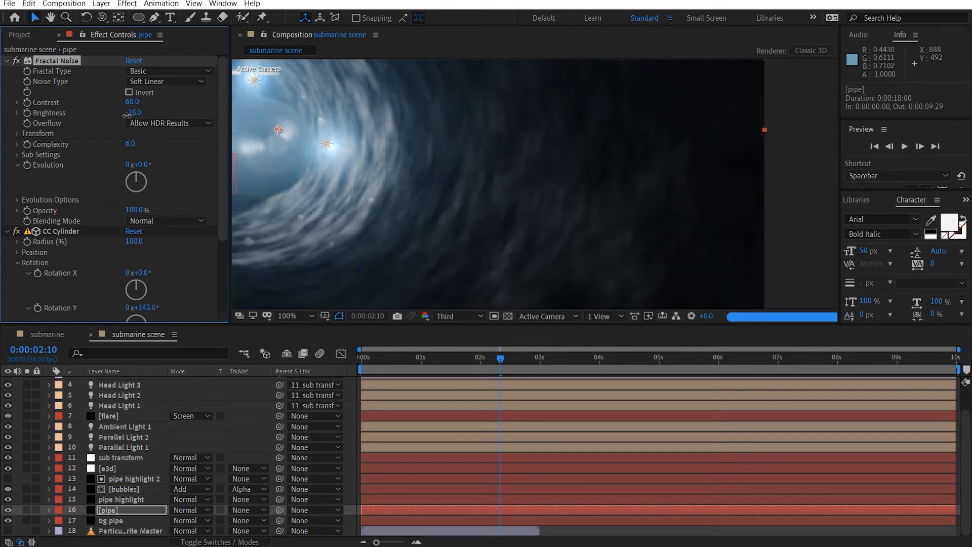
Set the pipe layer's Fractal Noise Brightness to -20.
{"action": "scroll", "coordinate": [281, 131], "scroll_direction": "down", "scroll_amount": 2}
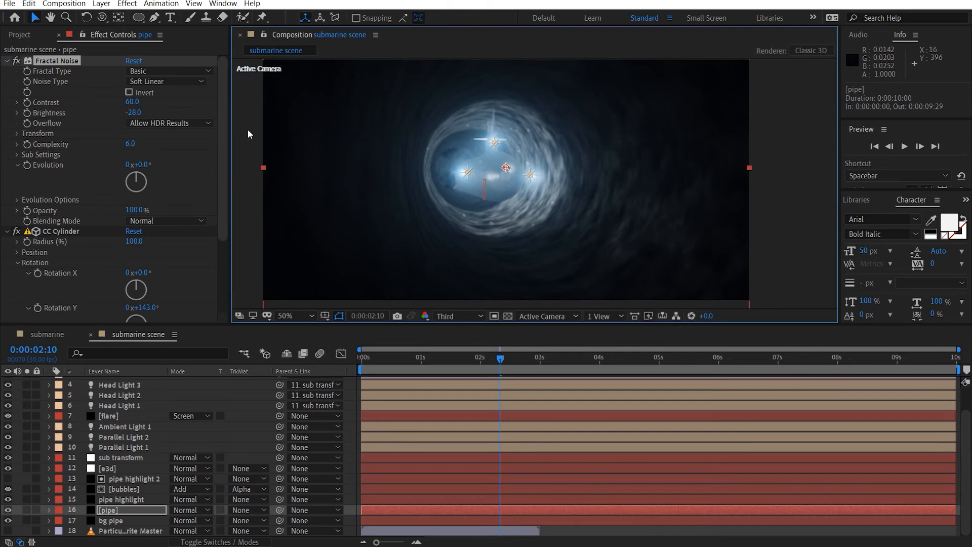
{"action": "left_click", "coordinate": [132, 112]}
{"action": "type", "text": "-20"}
{"action": "key", "text": "Return"}
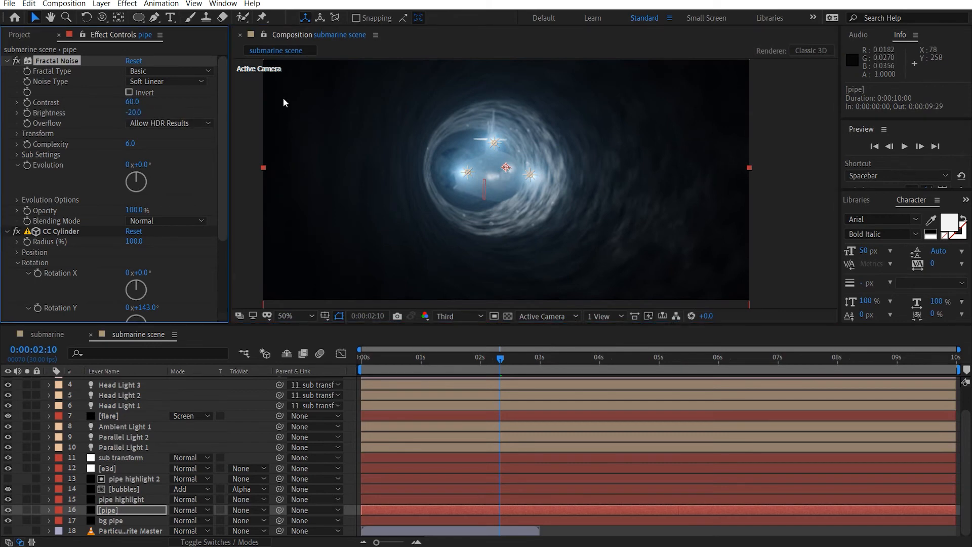
Set the pipe layer's Fractal Noise Contrast to 50 and Brightness to -15.
{"action": "left_click", "coordinate": [132, 102]}
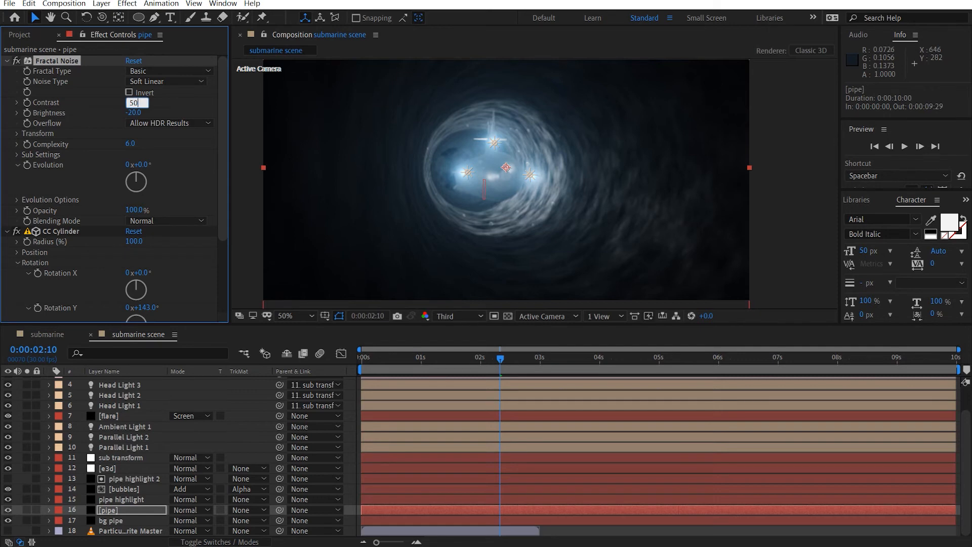
{"action": "type", "text": "50"}
{"action": "key", "text": "Return"}
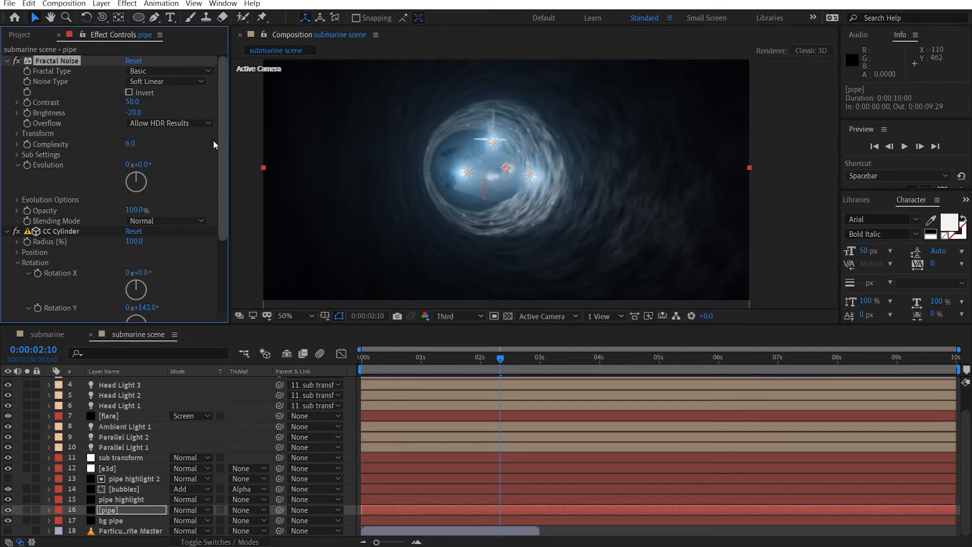
{"action": "left_click", "coordinate": [132, 112]}
{"action": "type", "text": "-"}
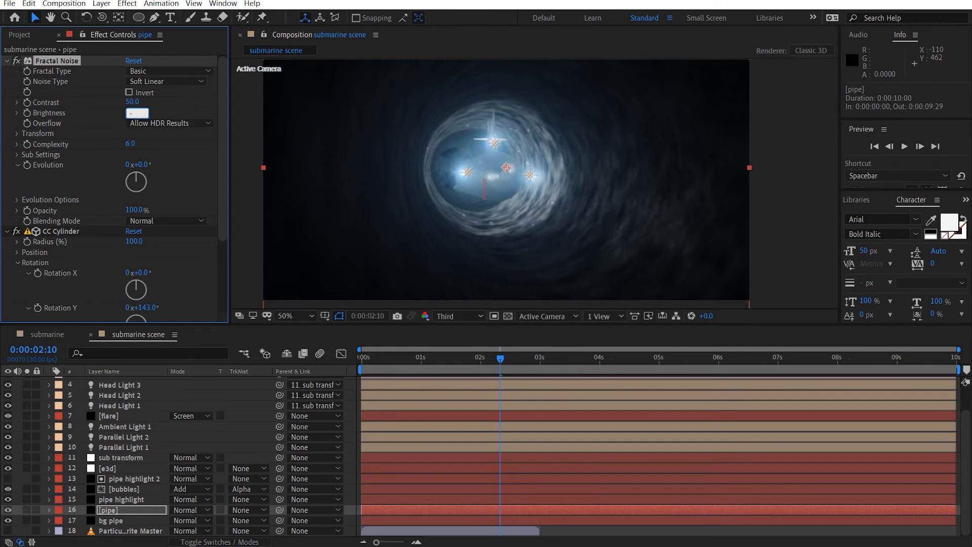
{"action": "type", "text": "15"}
{"action": "key", "text": "Return"}
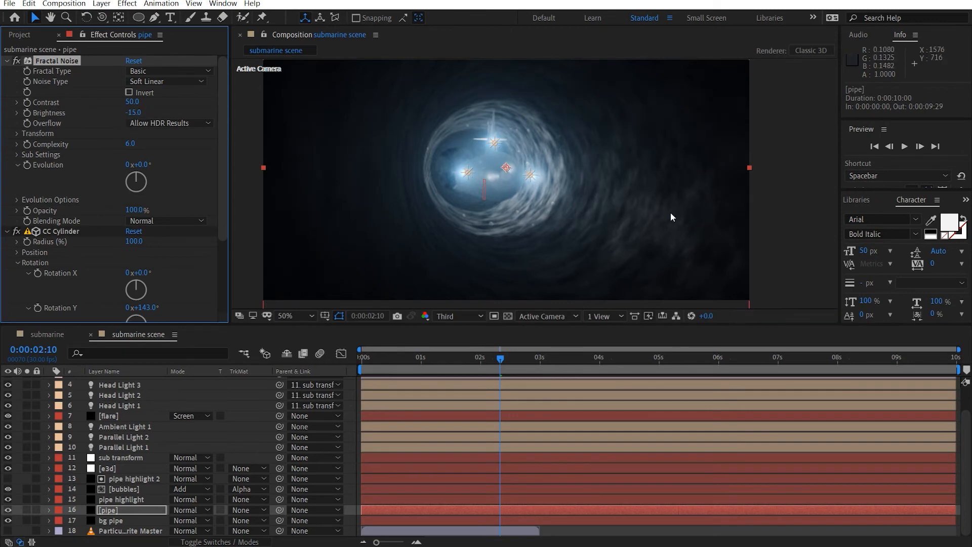
Check the pipe highlight layer's Curves effect and set its Fractal Noise Contrast to 50.
{"action": "left_click", "coordinate": [123, 500]}
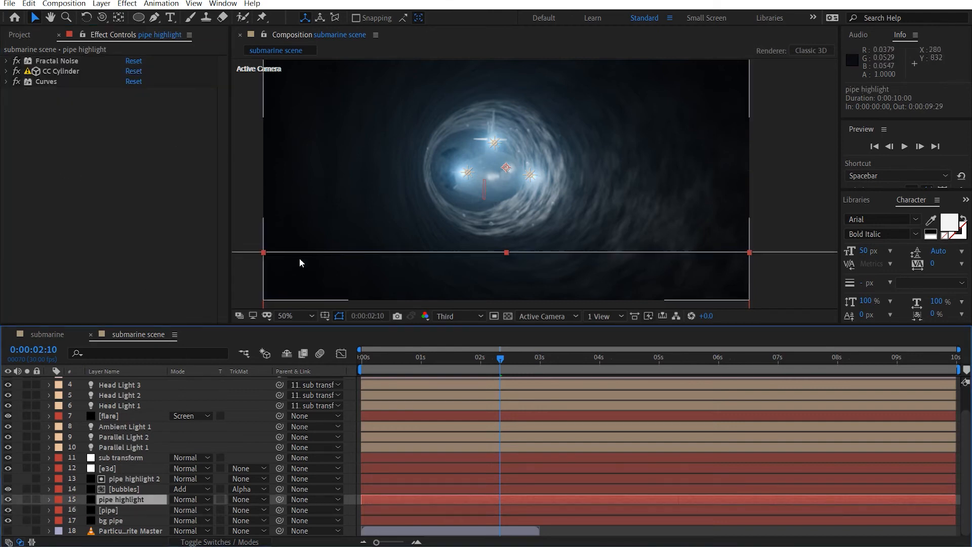
{"action": "left_click", "coordinate": [6, 82]}
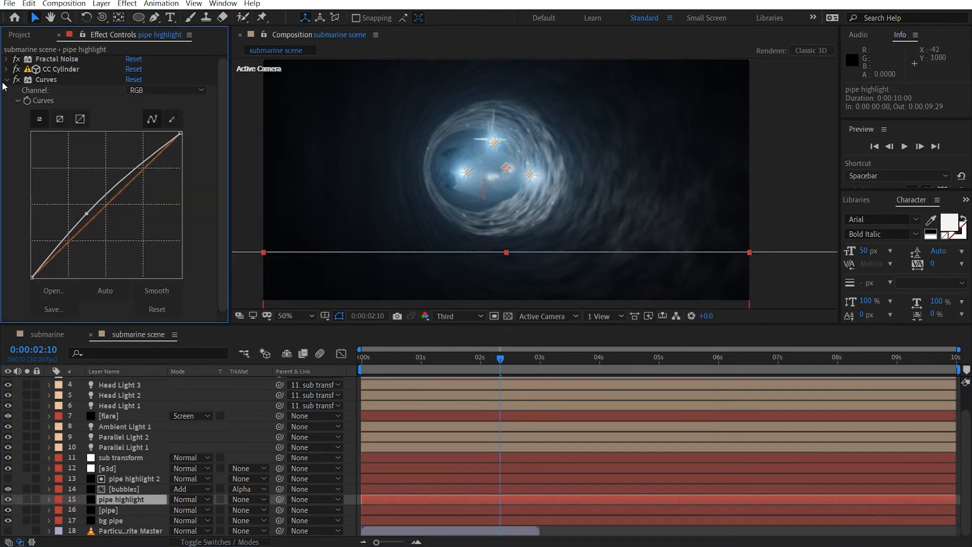
{"action": "left_click", "coordinate": [6, 79]}
{"action": "left_click", "coordinate": [6, 60]}
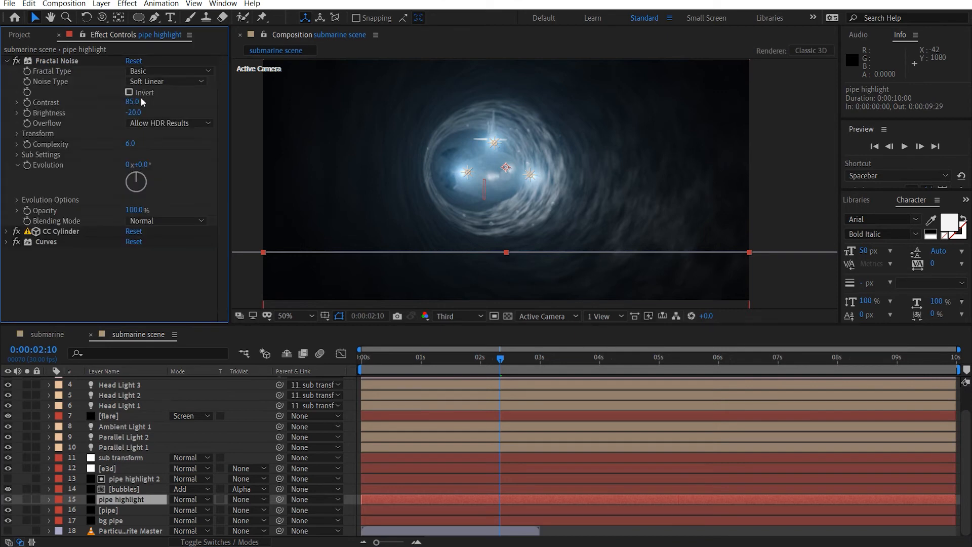
{"action": "left_click", "coordinate": [132, 111]}
{"action": "left_click", "coordinate": [138, 102]}
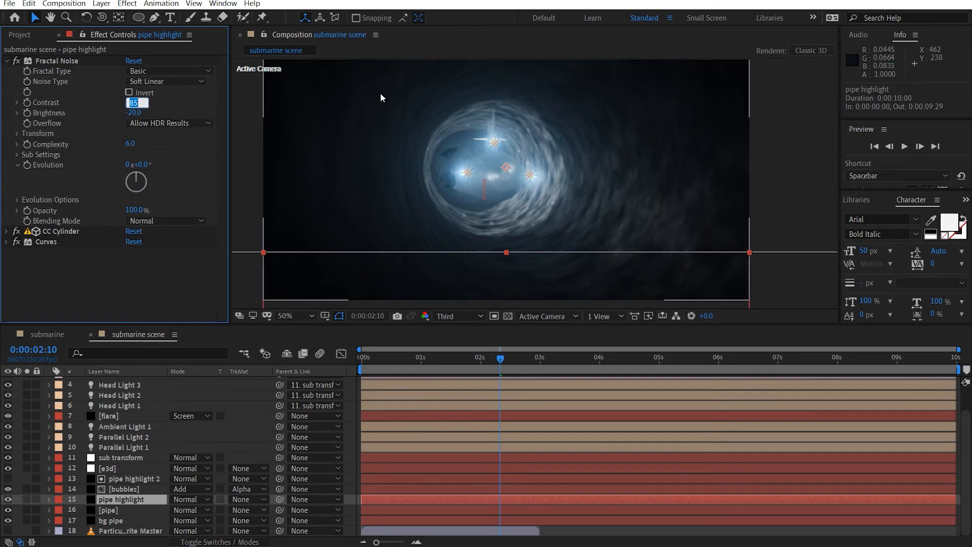
{"action": "key", "text": "Return"}
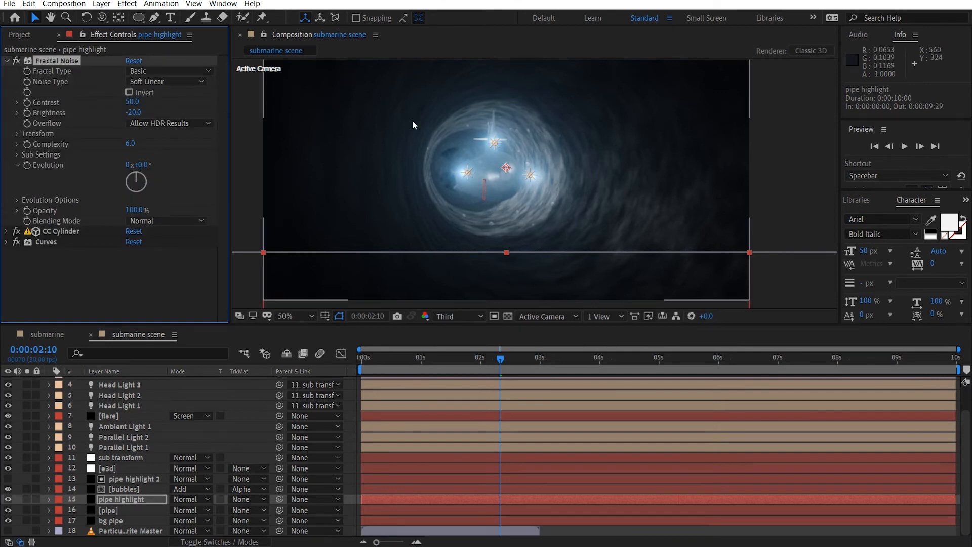
Set the pipe highlight layer's Fractal Noise Brightness to -25.
{"action": "scroll", "coordinate": [534, 184], "scroll_direction": "up", "scroll_amount": 2}
{"action": "left_click", "coordinate": [133, 113]}
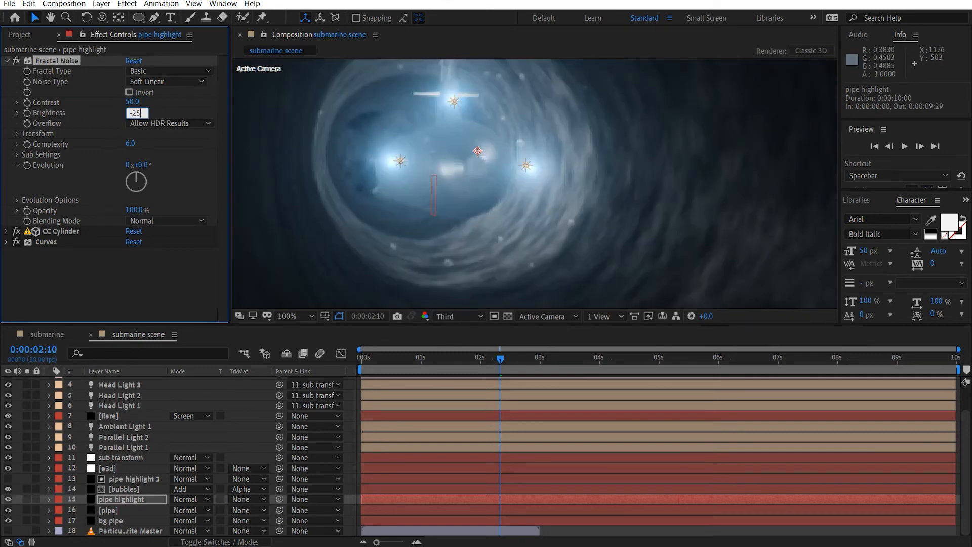
{"action": "type", "text": "-25"}
{"action": "key", "text": "Return"}
{"action": "key", "text": "comma"}
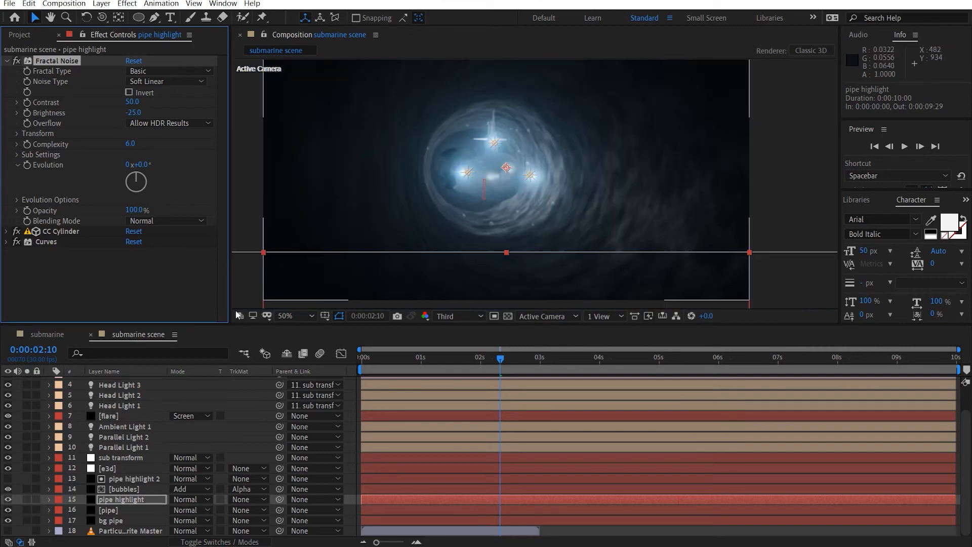
Soften the pipe highlight layer's Mask 1, trying a Mask Feather of 937 pixels before settling around 582 pixels.
{"action": "key", "text": "f"}
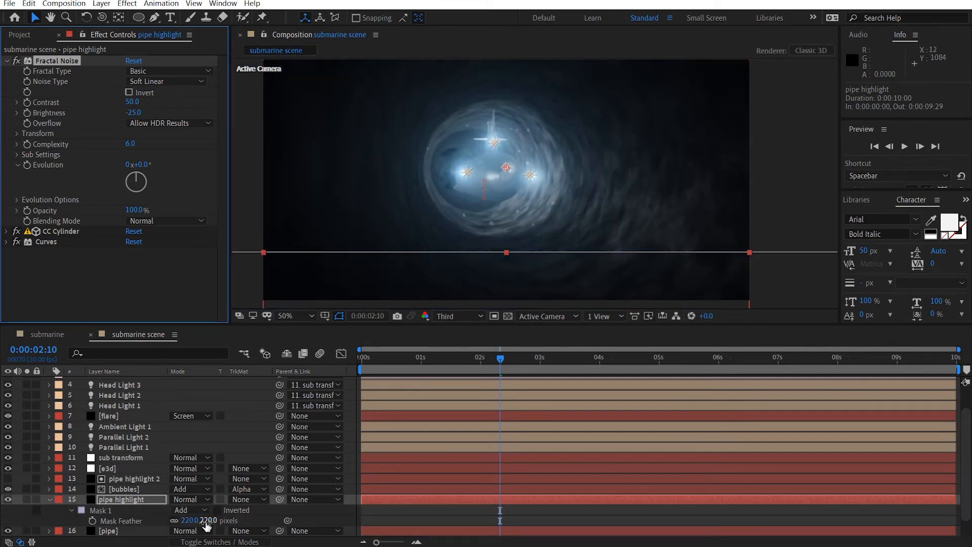
{"action": "left_click_drag", "start_coordinate": [205, 521], "coordinate": [641, 505]}
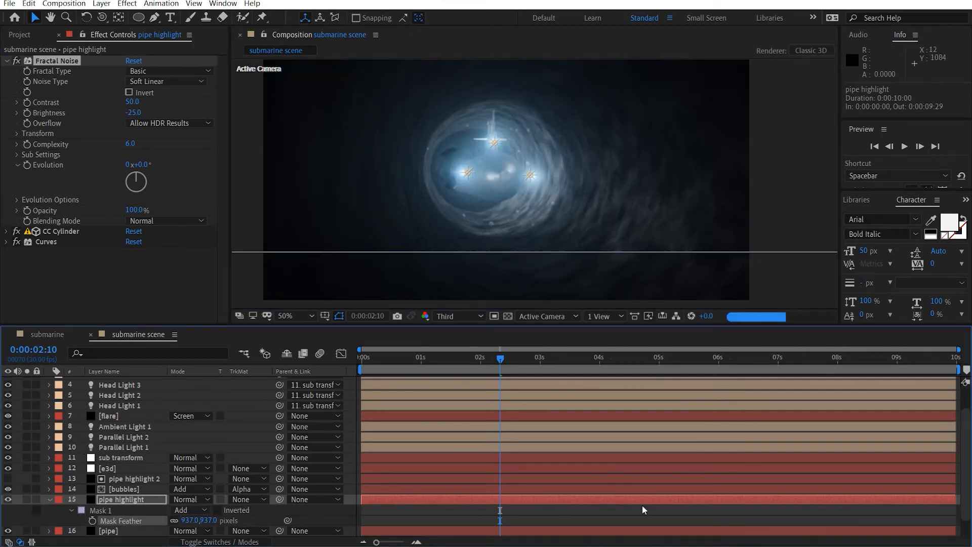
{"action": "scroll", "coordinate": [533, 183], "scroll_direction": "up", "scroll_amount": 2}
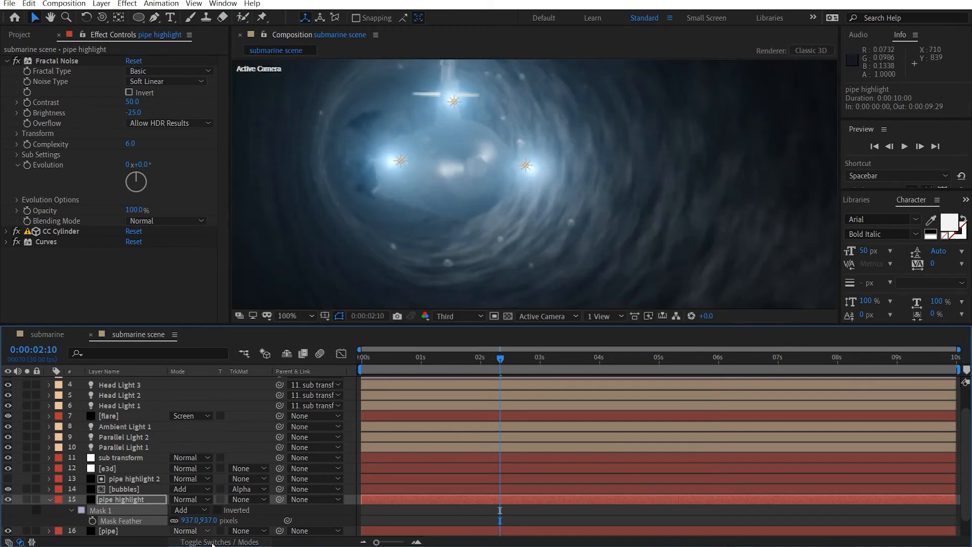
{"action": "left_click_drag", "start_coordinate": [208, 520], "coordinate": [35, 538]}
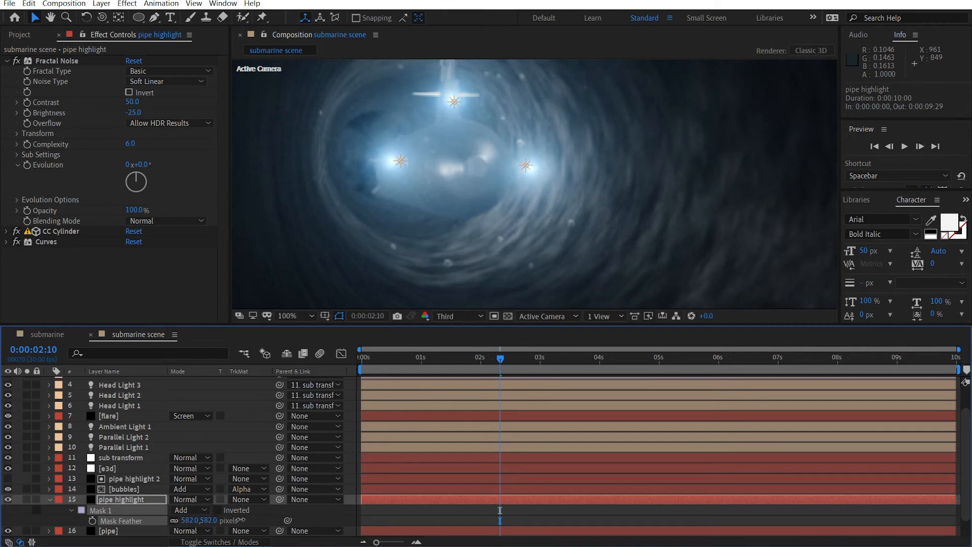
Set the pipe highlight layer's Mask Feather to 718 pixels and lift the lower midtones of its RGB curve strongly.
{"action": "left_click_drag", "start_coordinate": [241, 520], "coordinate": [273, 520]}
{"action": "left_click", "coordinate": [7, 242]}
{"action": "scroll", "coordinate": [114, 215], "scroll_direction": "down", "scroll_amount": 5}
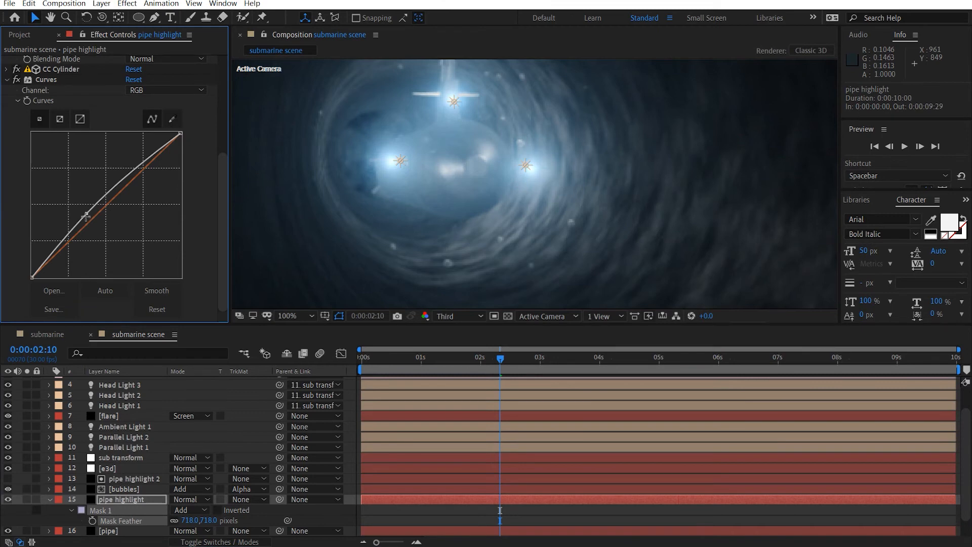
{"action": "left_click_drag", "start_coordinate": [87, 217], "coordinate": [84, 213]}
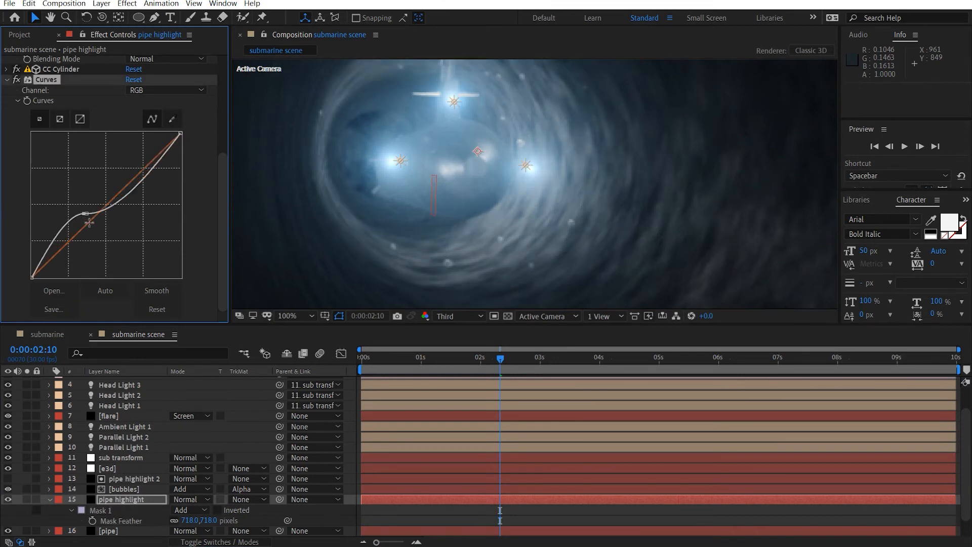
{"action": "key", "text": "ctrl+z"}
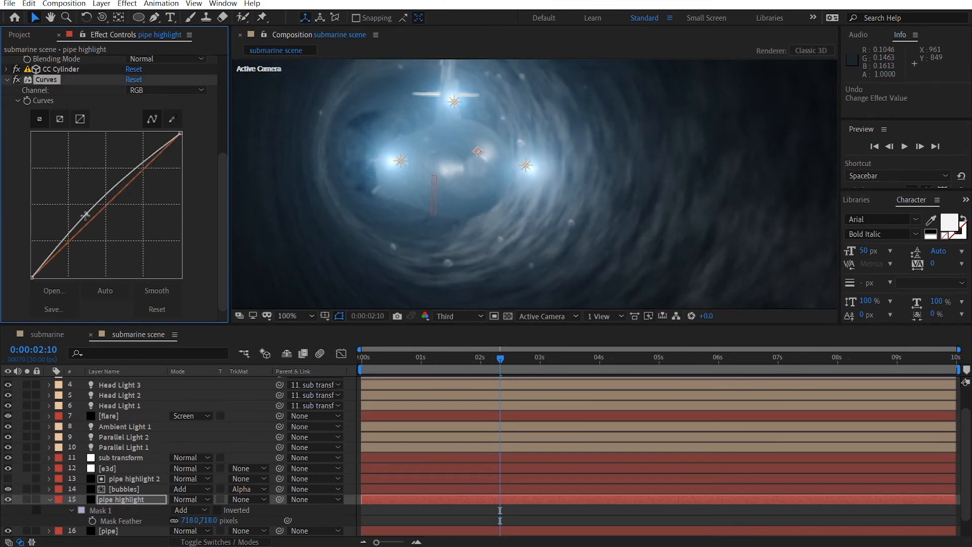
{"action": "left_click_drag", "start_coordinate": [85, 215], "coordinate": [70, 206]}
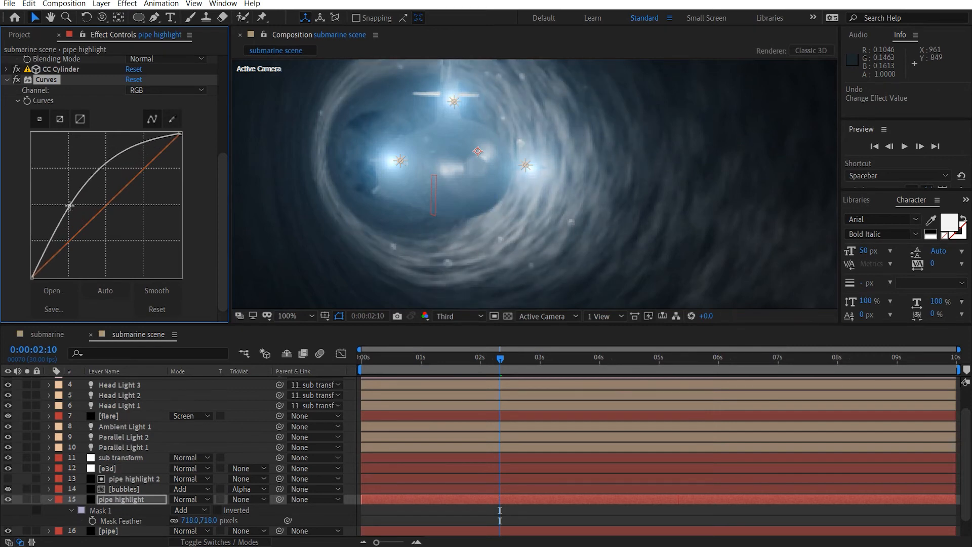
{"action": "left_click", "coordinate": [103, 213]}
{"action": "key", "text": "ctrl+z"}
Lower the midtones of the pipe highlight's Red curve slightly and raise those of its Blue curve slightly.
{"action": "left_click", "coordinate": [159, 92]}
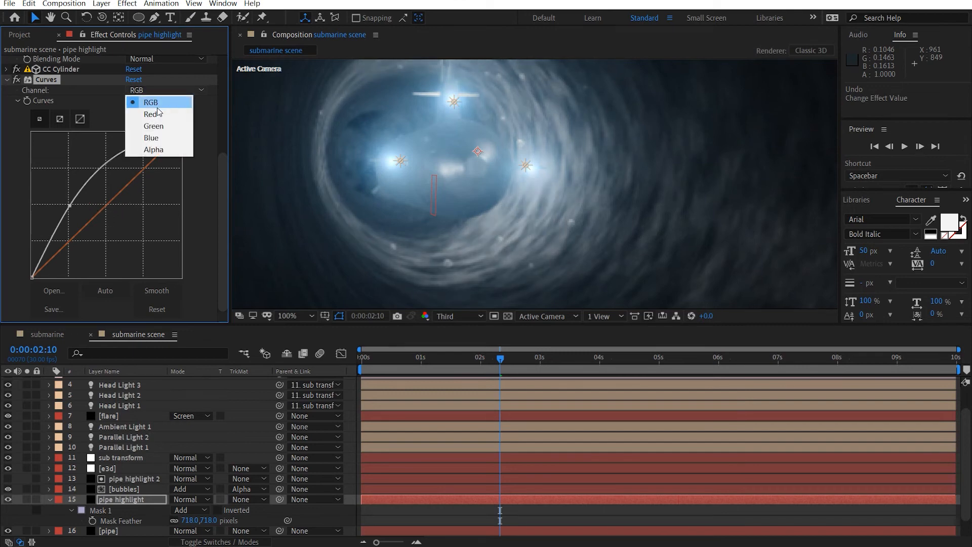
{"action": "left_click", "coordinate": [147, 113]}
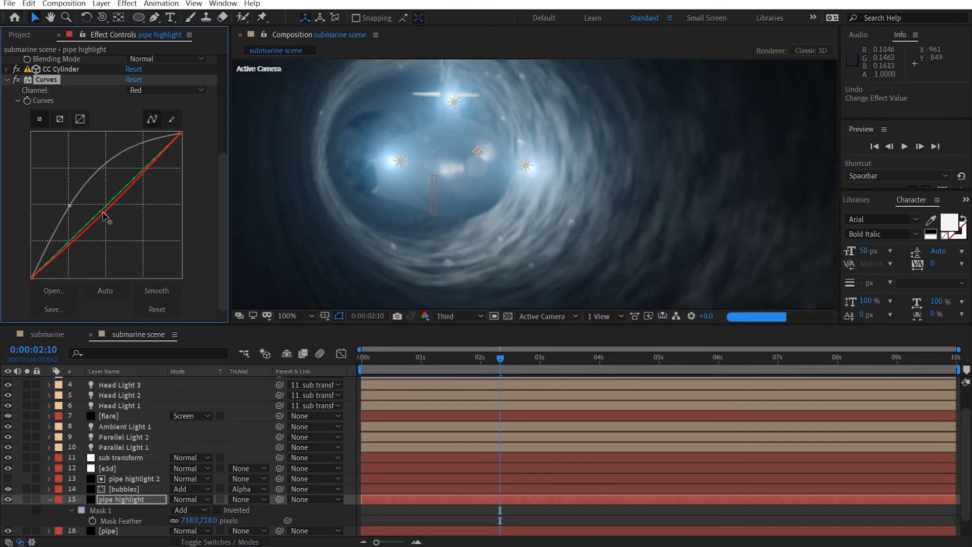
{"action": "left_click_drag", "start_coordinate": [104, 216], "coordinate": [107, 214]}
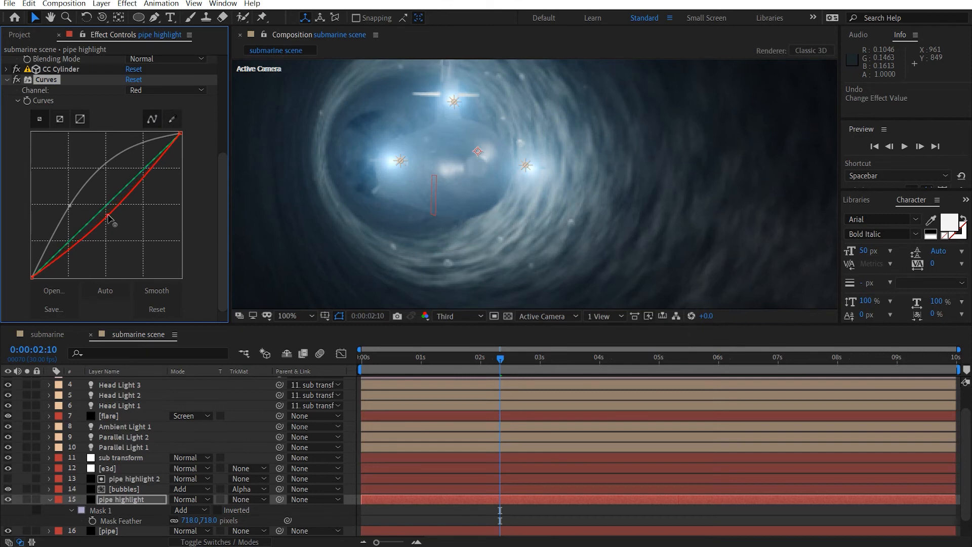
{"action": "left_click", "coordinate": [159, 92]}
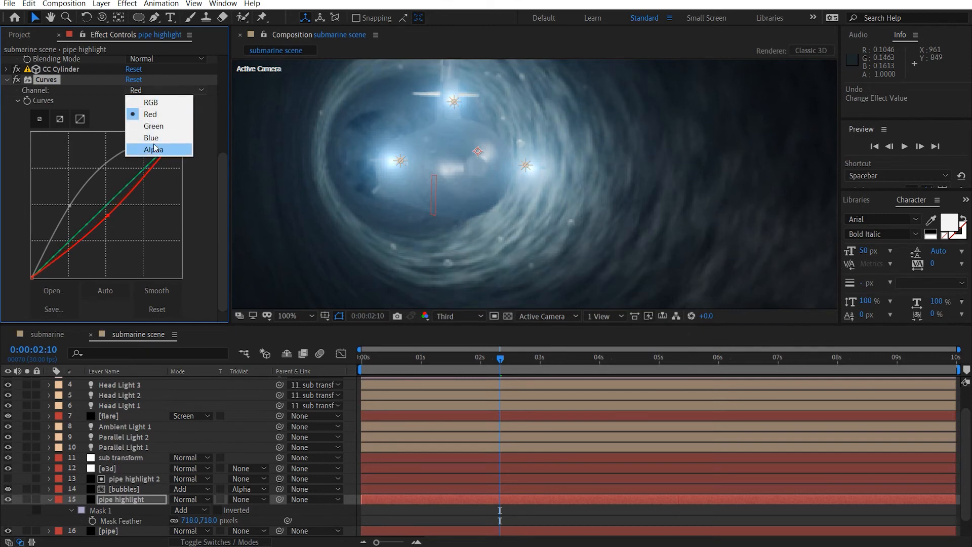
{"action": "left_click", "coordinate": [152, 137]}
{"action": "left_click_drag", "start_coordinate": [106, 205], "coordinate": [104, 201]}
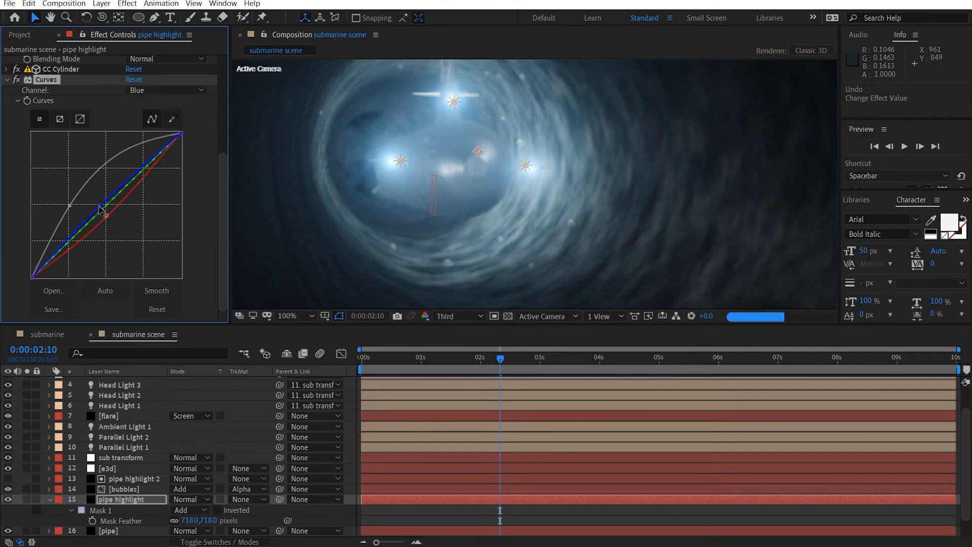
{"action": "scroll", "coordinate": [424, 178], "scroll_direction": "down", "scroll_amount": 2}
{"action": "left_click", "coordinate": [812, 168]}
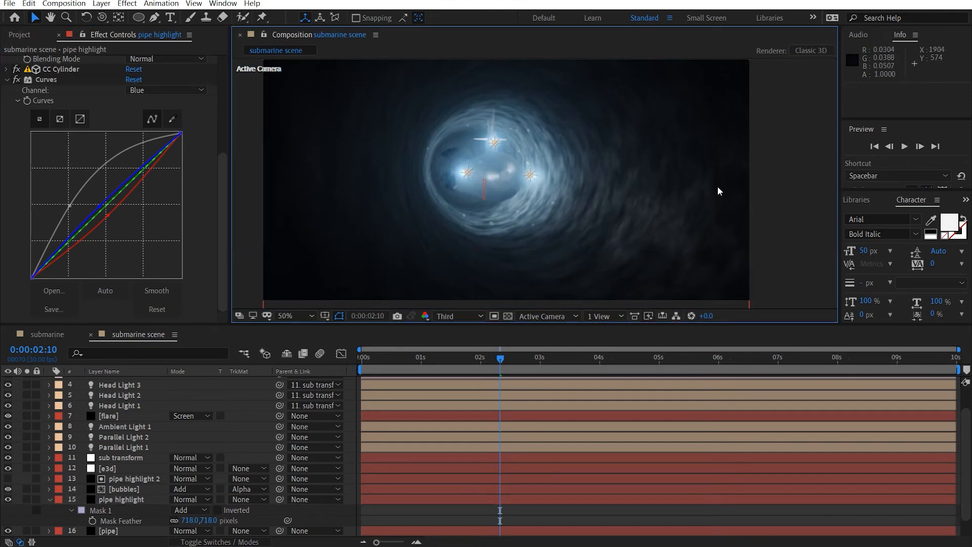
Set the sub transform layer's X Rotation keyframe at 0:00:02:29 to -5°.
{"action": "left_click", "coordinate": [116, 458]}
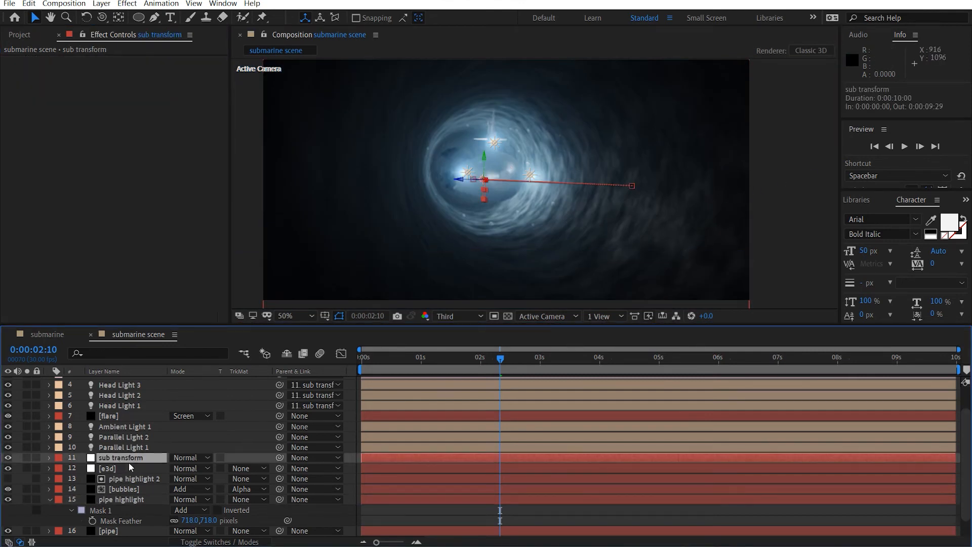
{"action": "key", "text": "r"}
{"action": "left_click", "coordinate": [539, 360]}
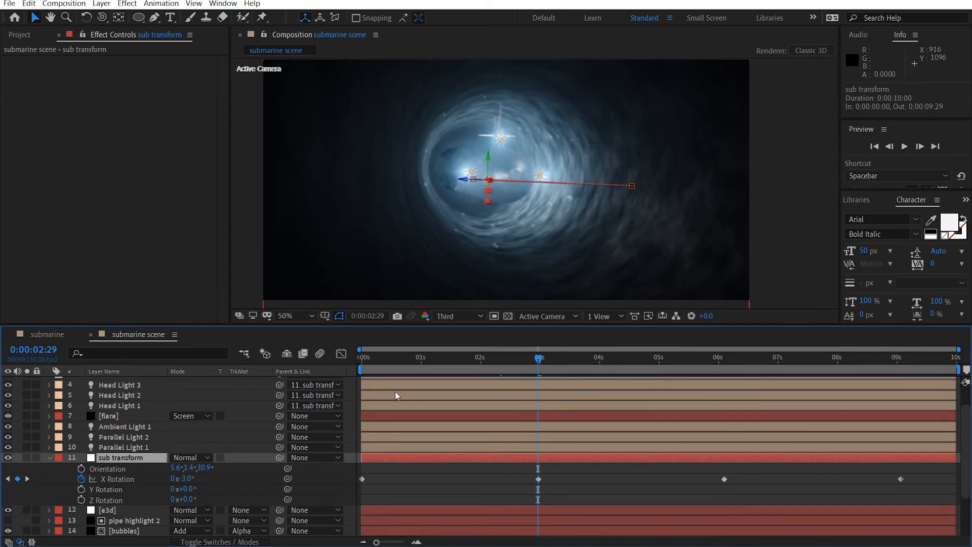
{"action": "left_click", "coordinate": [191, 479]}
{"action": "key", "text": "Return"}
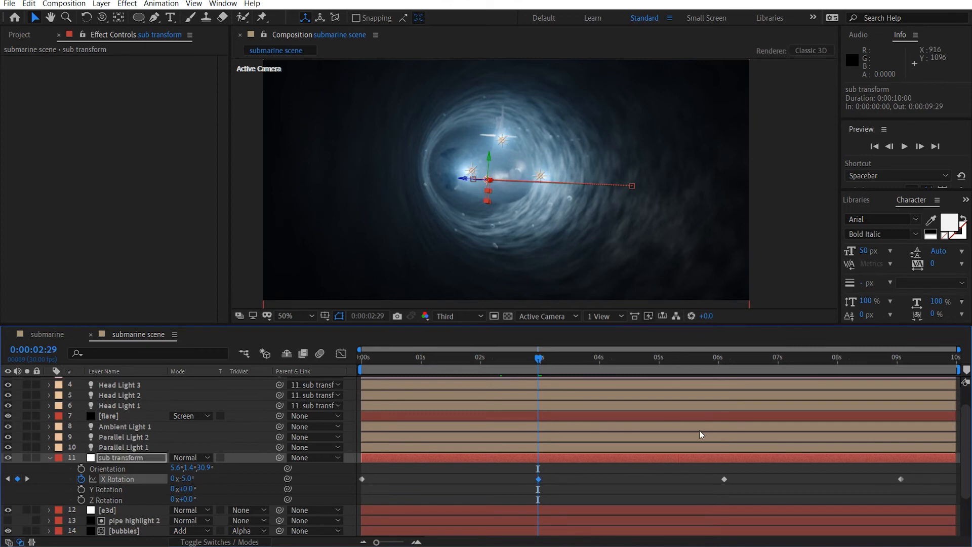
Set the sub transform layer's X Rotation keyframe at 0:00:06:03 to 5°.
{"action": "left_click", "coordinate": [721, 361]}
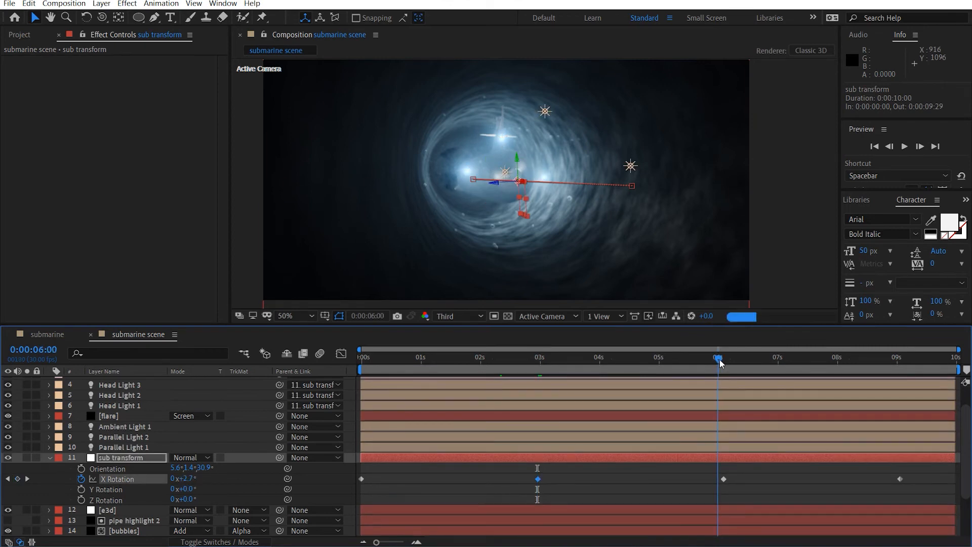
{"action": "left_click_drag", "start_coordinate": [720, 361], "coordinate": [724, 358]}
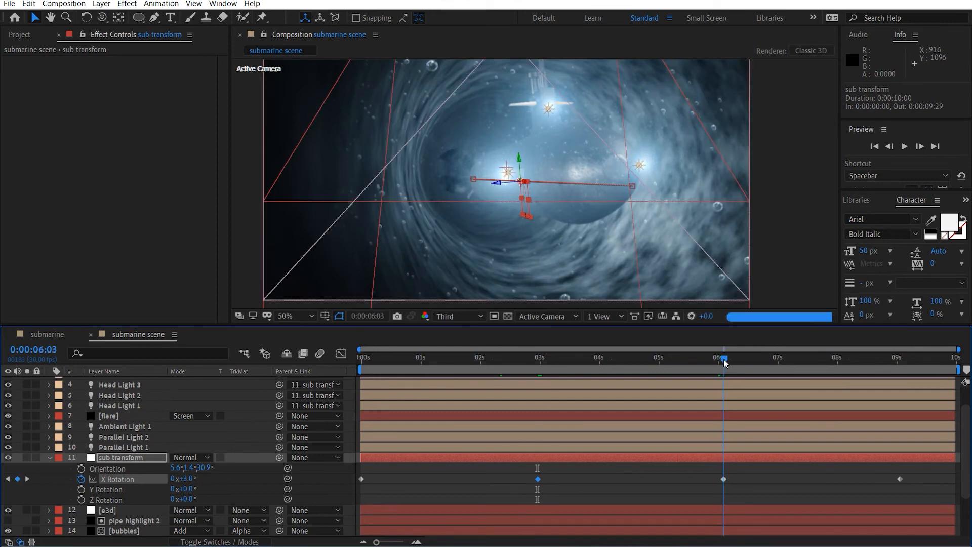
{"action": "left_click", "coordinate": [188, 478]}
{"action": "type", "text": "5"}
{"action": "key", "text": "Return"}
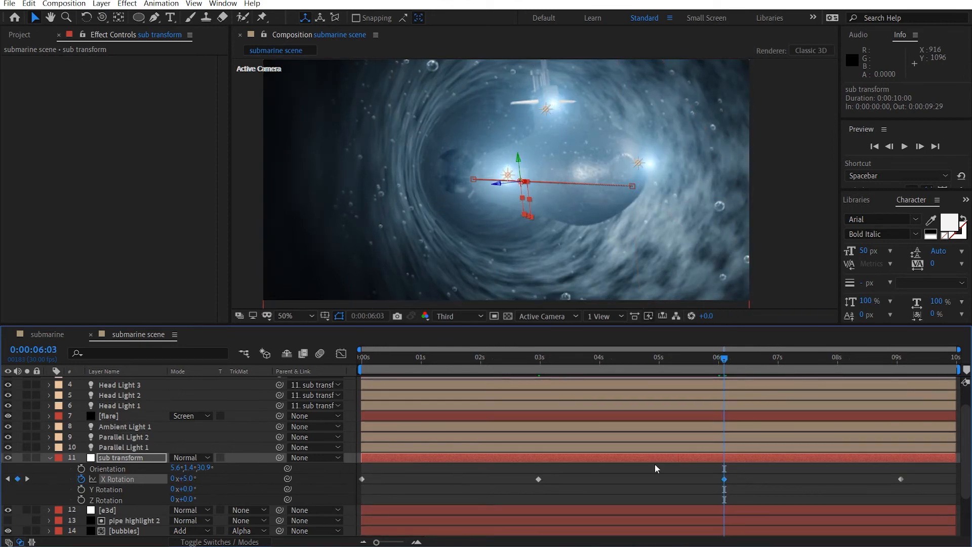
End the work area at 0:00:09:02 and preview the submarine animation from the first frame.
{"action": "left_click", "coordinate": [899, 358]}
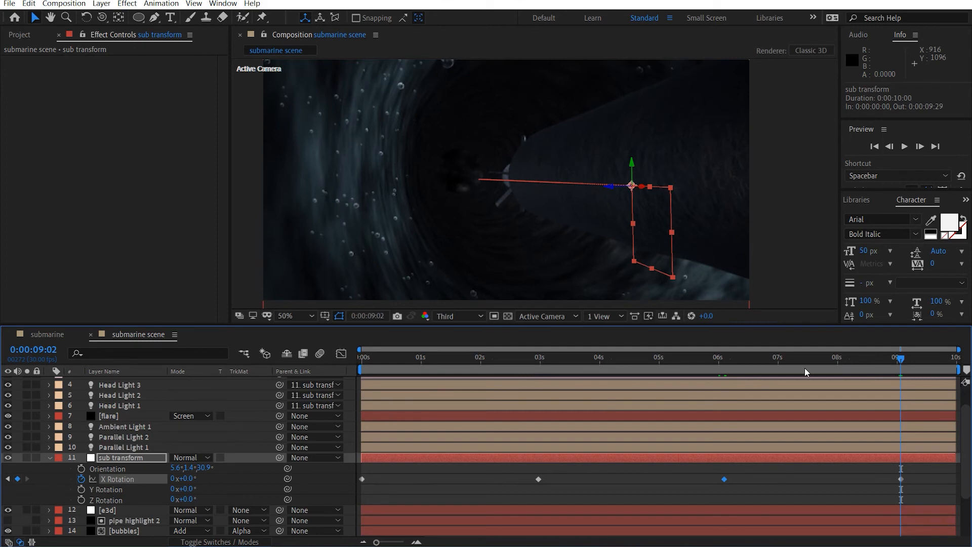
{"action": "key", "text": "n"}
{"action": "left_click_drag", "start_coordinate": [885, 359], "coordinate": [531, 378]}
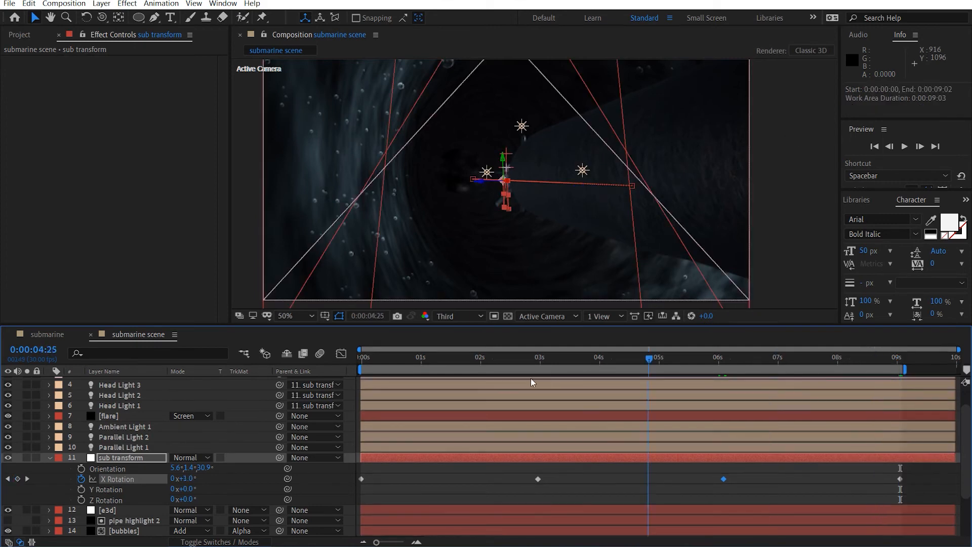
{"action": "key", "text": "Home"}
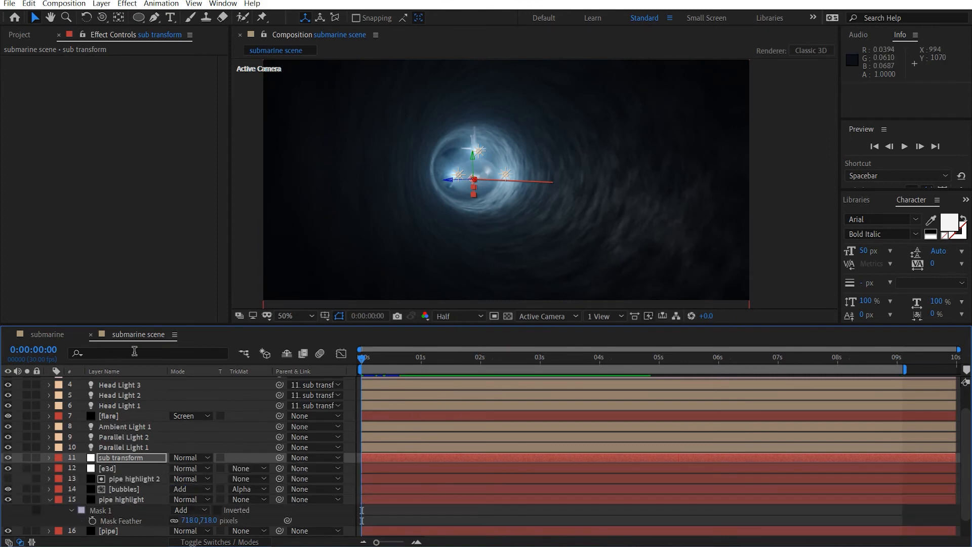
{"action": "key", "text": "space"}
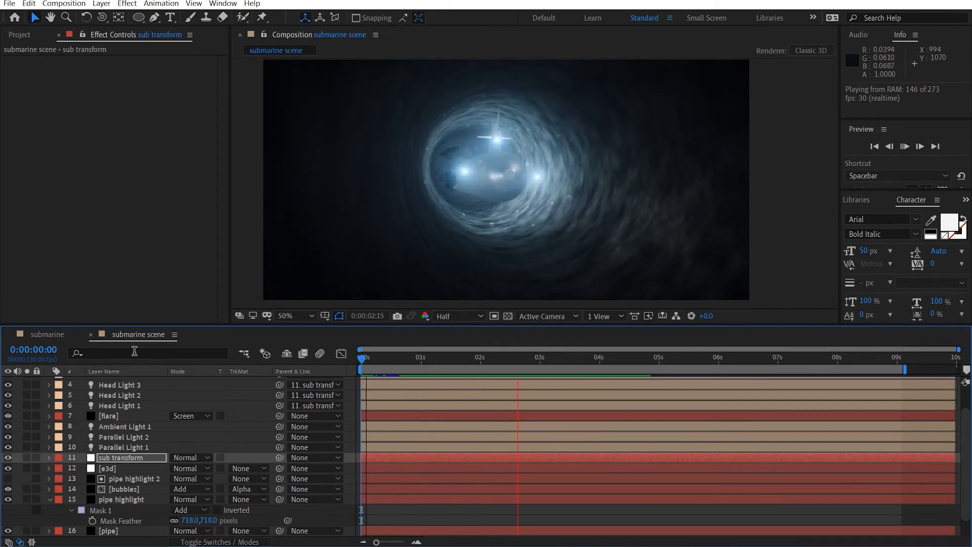
{"action": "key", "text": "space"}
{"action": "key", "text": "space"}
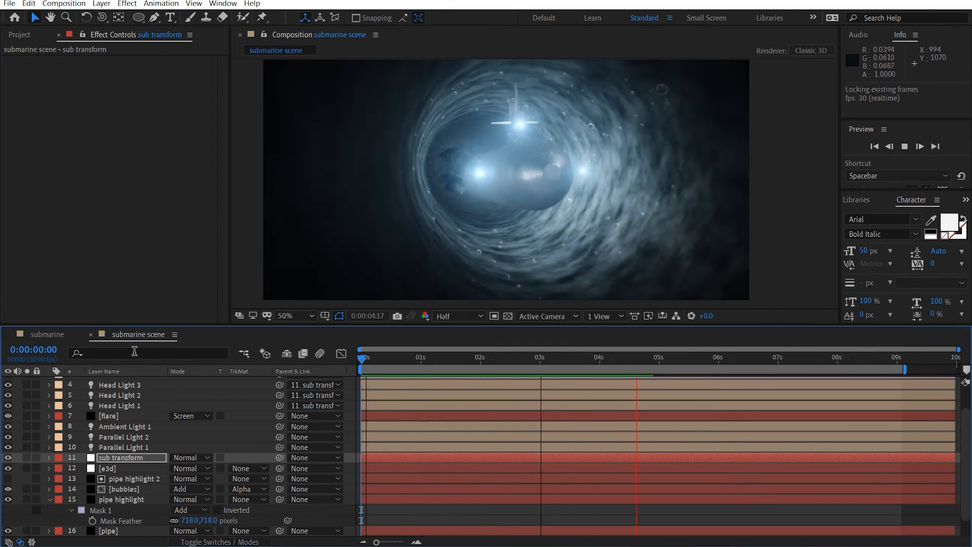
At 0:00:04:14, set the pipe layer's Fractal Noise Contrast to 40 and the preview resolution to Third.
{"action": "left_click_drag", "start_coordinate": [522, 367], "coordinate": [627, 358]}
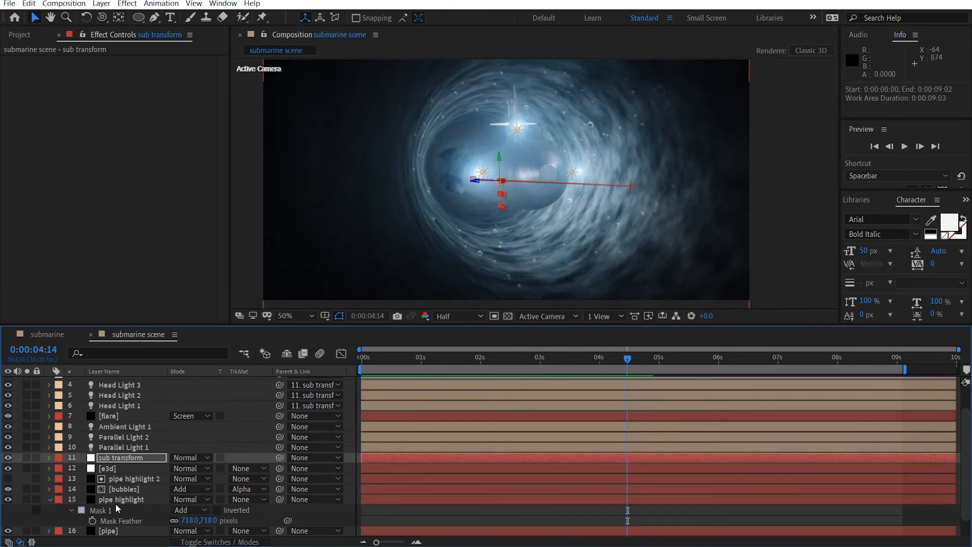
{"action": "left_click", "coordinate": [129, 531]}
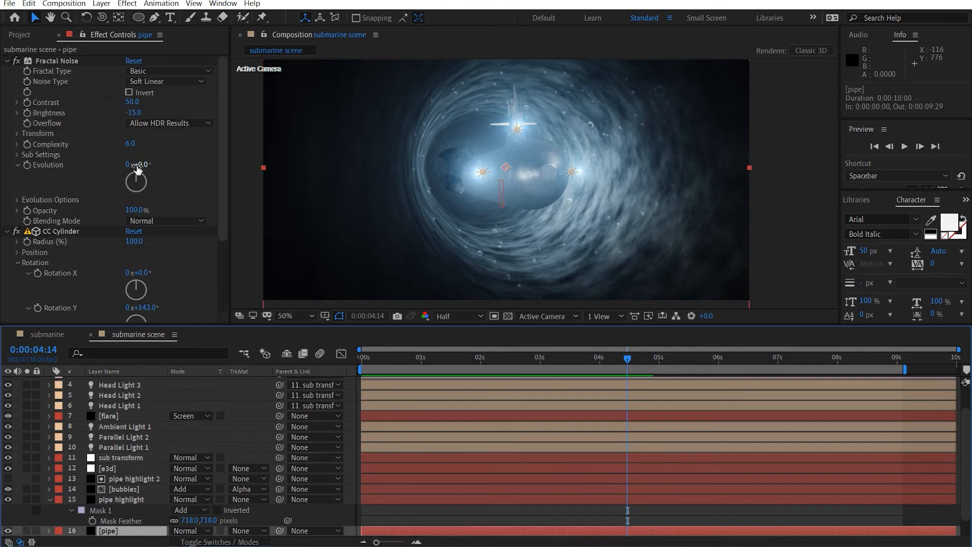
{"action": "left_click", "coordinate": [132, 102]}
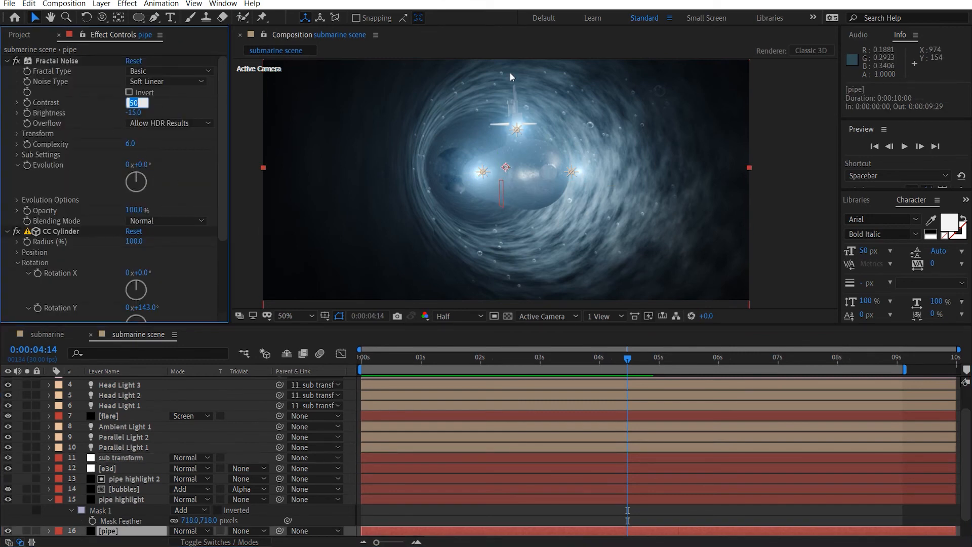
{"action": "key", "text": "Return"}
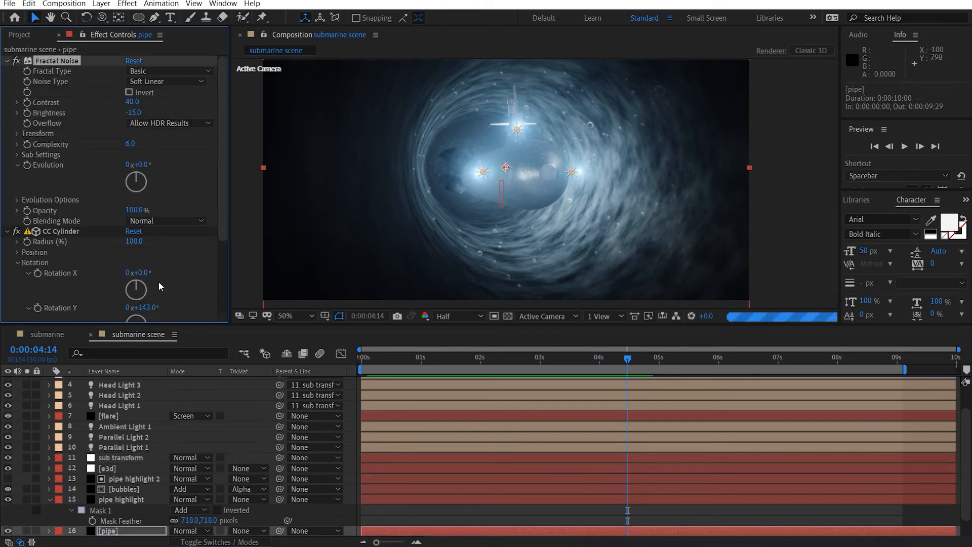
{"action": "left_click", "coordinate": [446, 316]}
{"action": "left_click", "coordinate": [452, 373]}
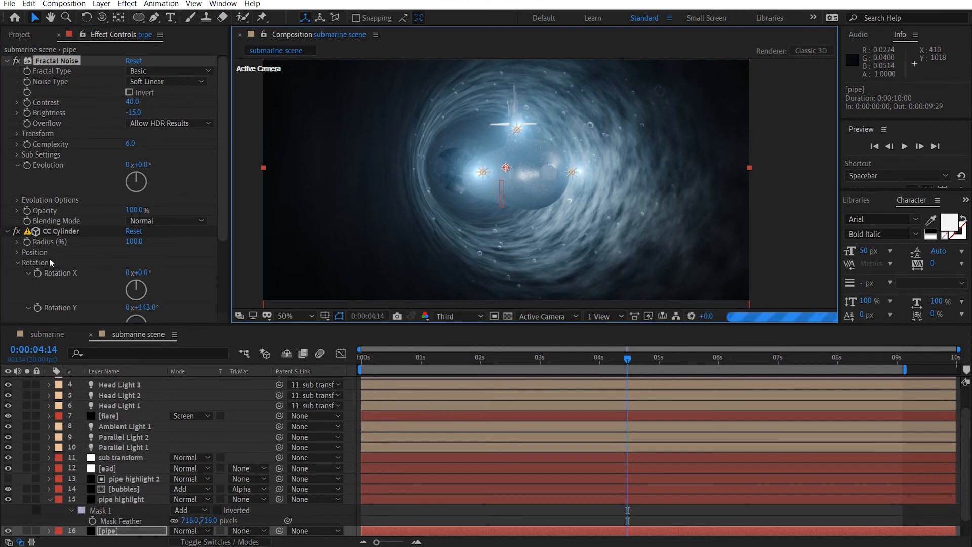
Turn off Uniform Scaling in the pipe layer's Fractal Noise and reduce its Scale Width to 65.
{"action": "scroll", "coordinate": [56, 259], "scroll_direction": "down", "scroll_amount": 4}
{"action": "scroll", "coordinate": [101, 203], "scroll_direction": "up", "scroll_amount": 4}
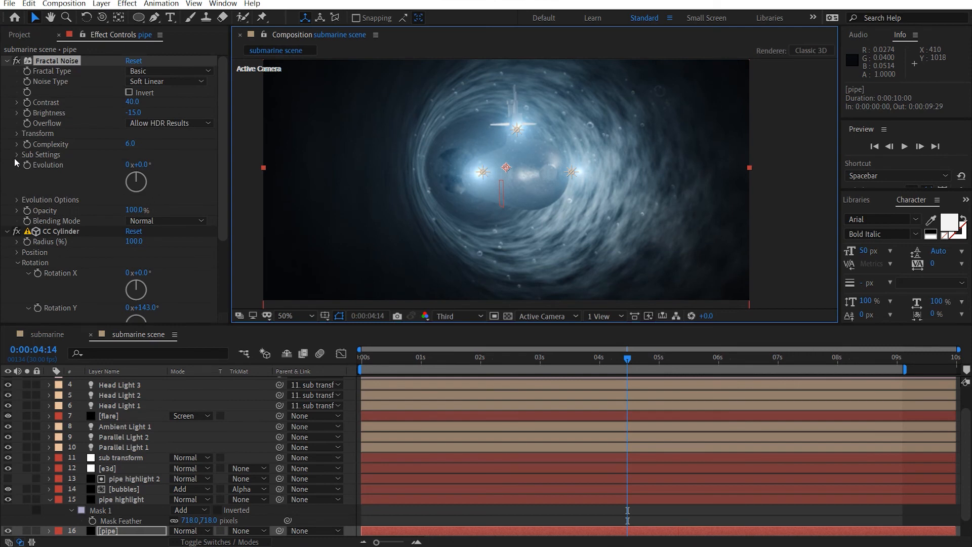
{"action": "left_click", "coordinate": [17, 133]}
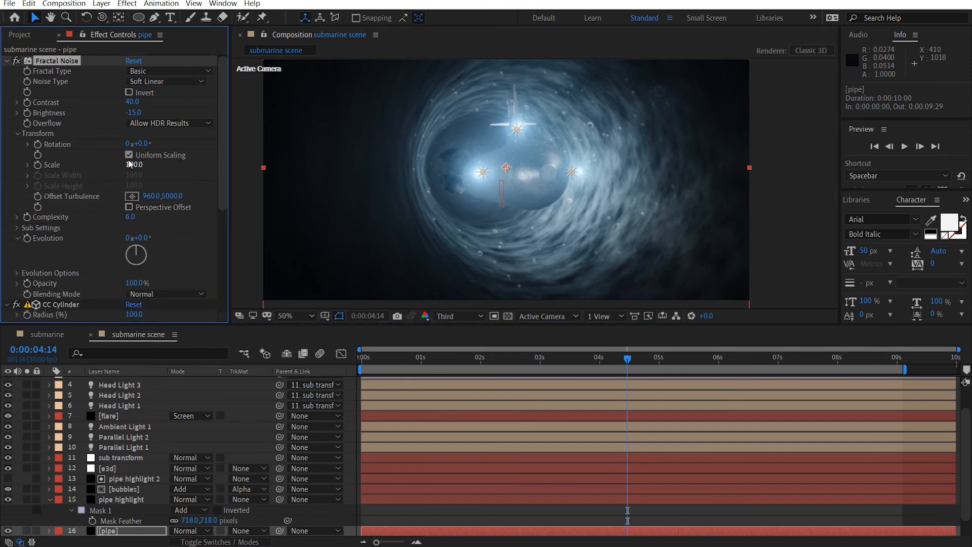
{"action": "left_click", "coordinate": [146, 176]}
{"action": "left_click", "coordinate": [129, 155]}
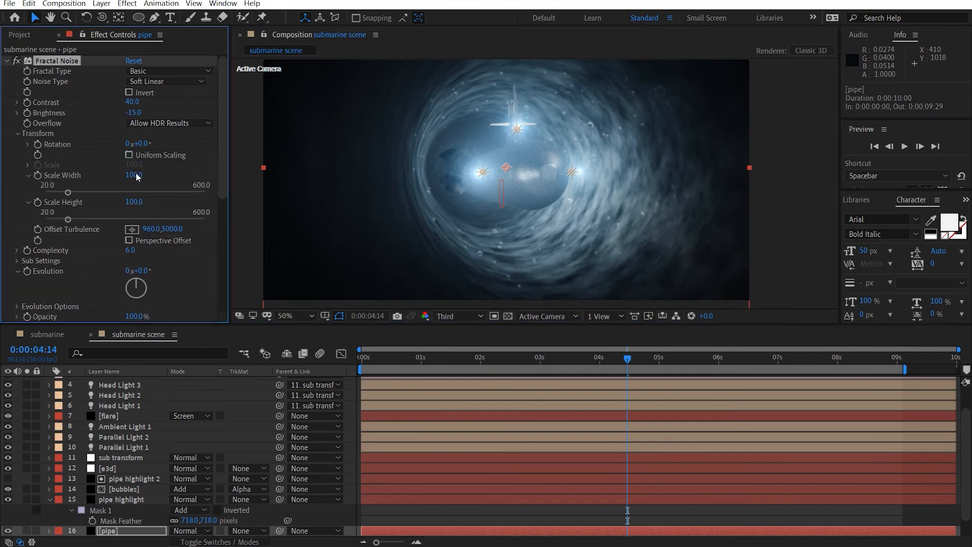
{"action": "left_click_drag", "start_coordinate": [123, 175], "coordinate": [107, 175]}
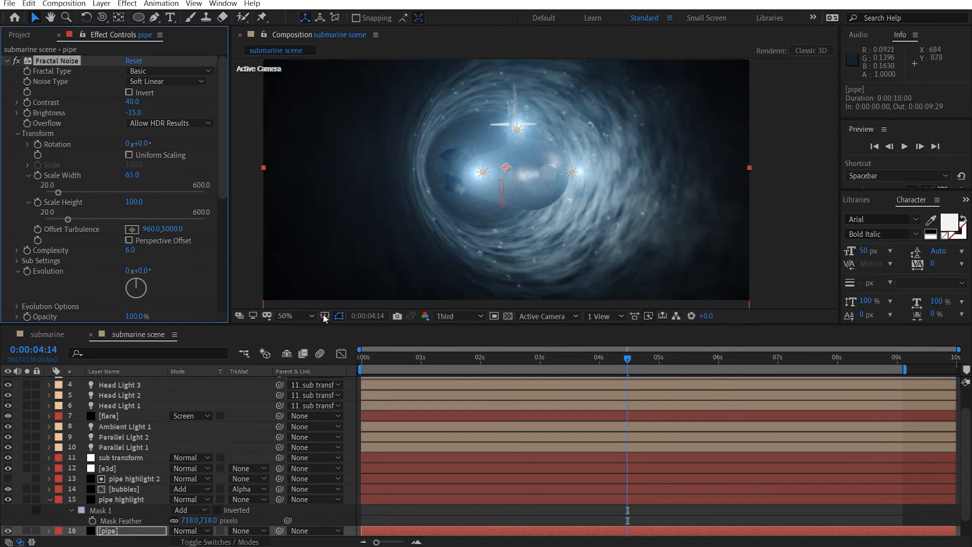
Turn off Uniform Scaling in the pipe highlight layer's Fractal Noise and reduce its Scale Width to 69.
{"action": "left_click", "coordinate": [122, 500]}
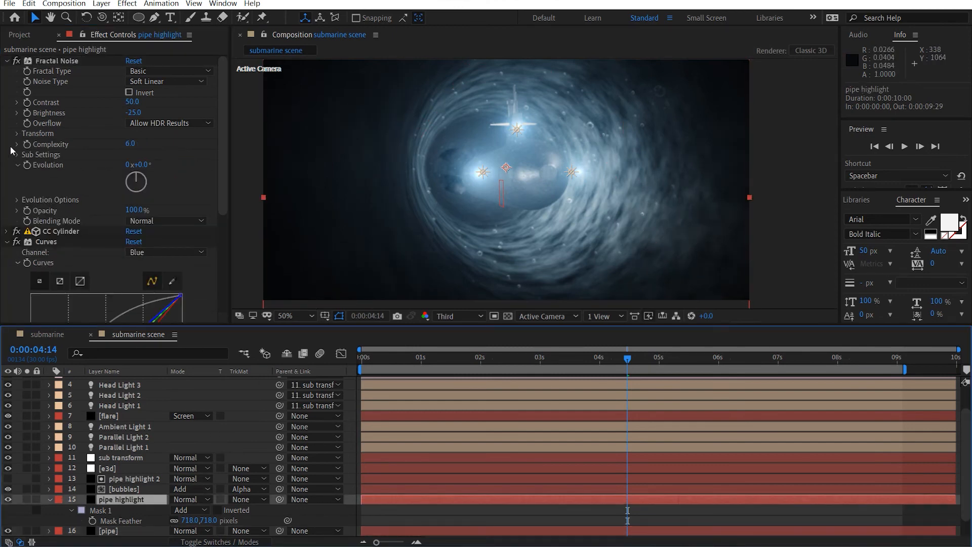
{"action": "left_click", "coordinate": [131, 155]}
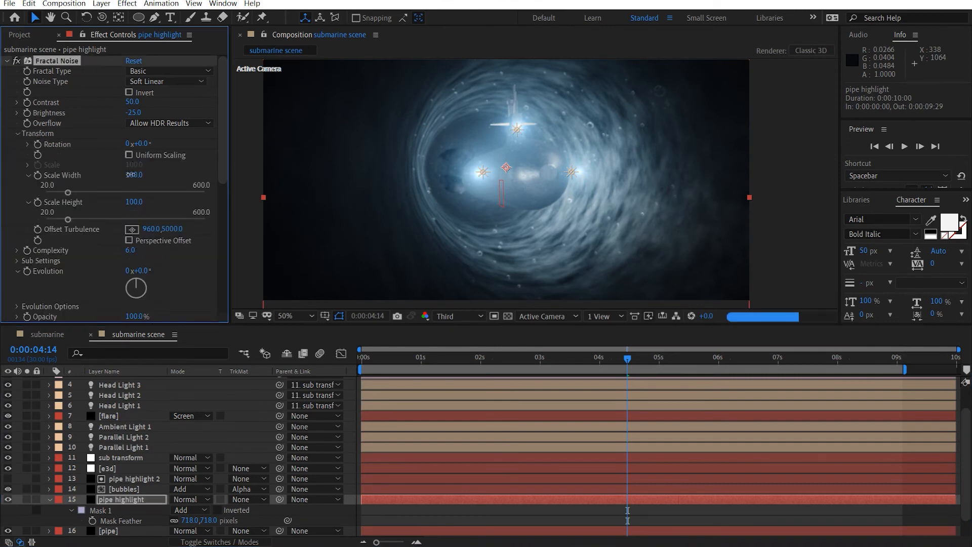
{"action": "left_click_drag", "start_coordinate": [130, 176], "coordinate": [111, 179]}
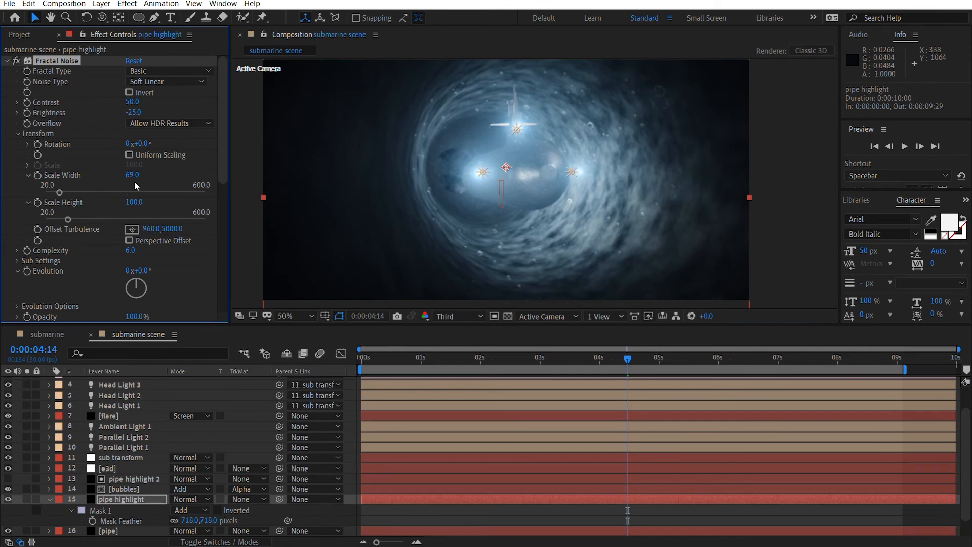
Try a Fractal Noise Brightness of -40 on the pipe highlight layer, undo it, and set the Contrast to 30.
{"action": "left_click_drag", "start_coordinate": [132, 112], "coordinate": [122, 114]}
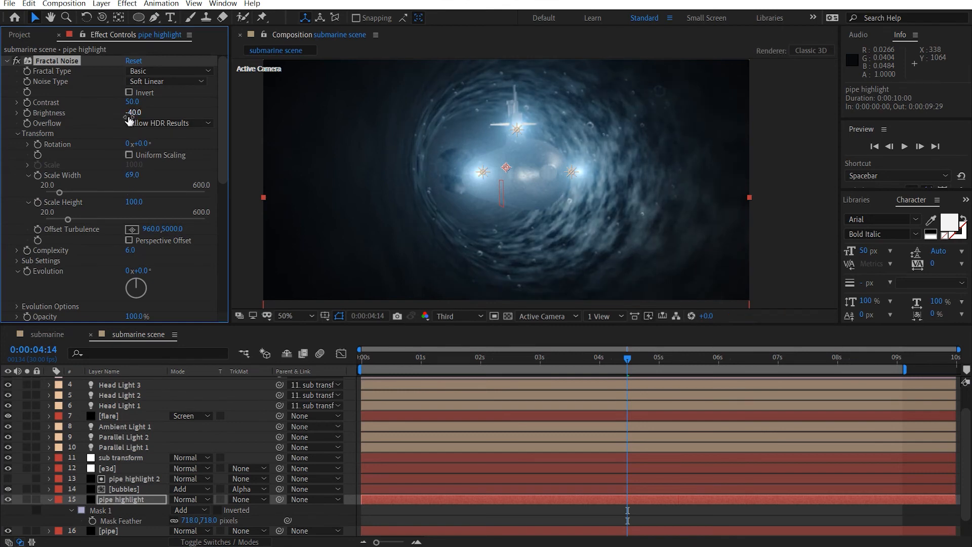
{"action": "key", "text": "ctrl+z"}
{"action": "key", "text": "ctrl+z"}
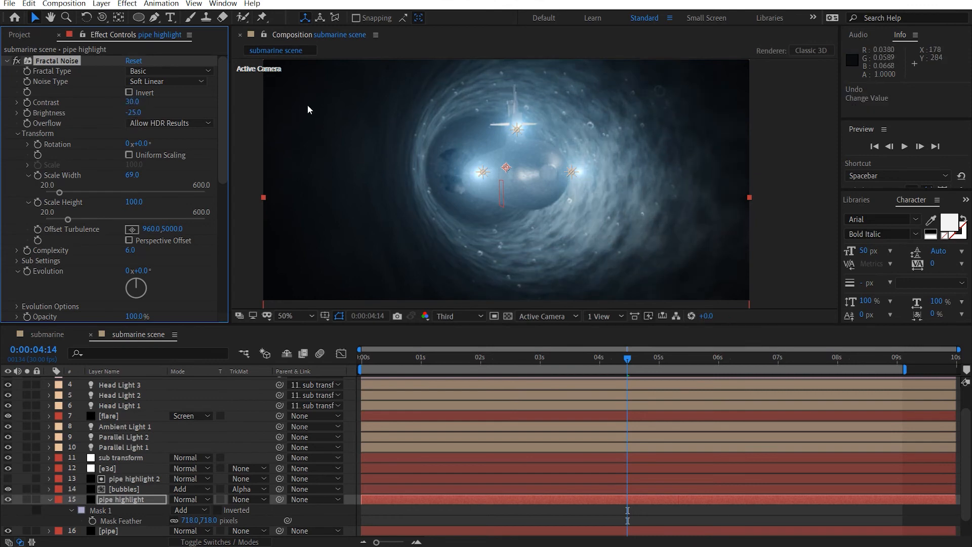
Try a Fractal Noise Brightness of -40 on the pipe highlight layer, and settle on -30.
{"action": "left_click", "coordinate": [134, 112]}
{"action": "type", "text": "-"}
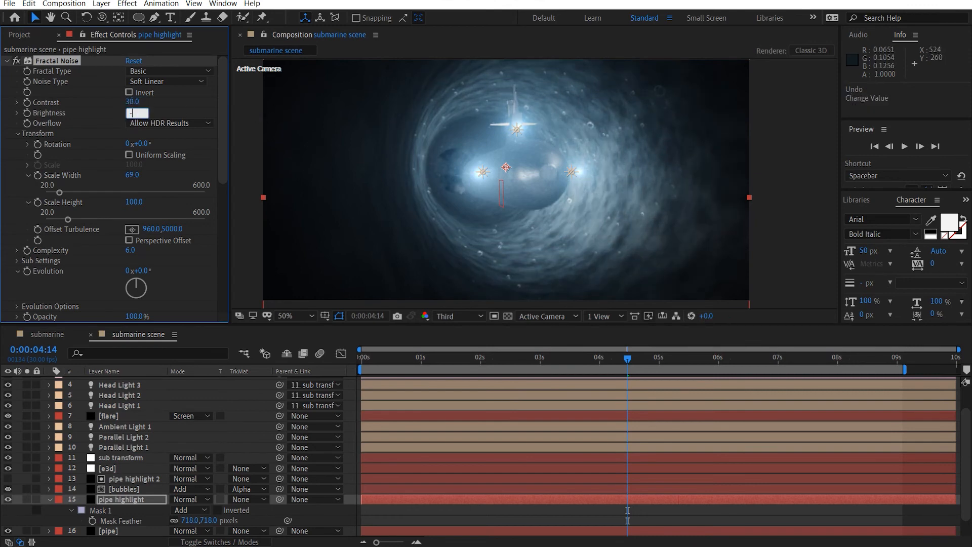
{"action": "type", "text": "40"}
{"action": "key", "text": "Return"}
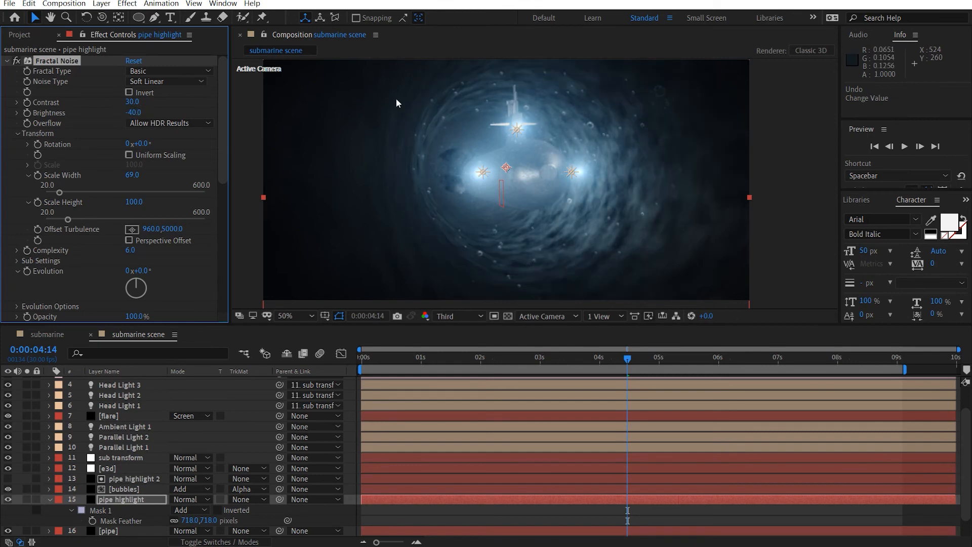
{"action": "left_click", "coordinate": [134, 112]}
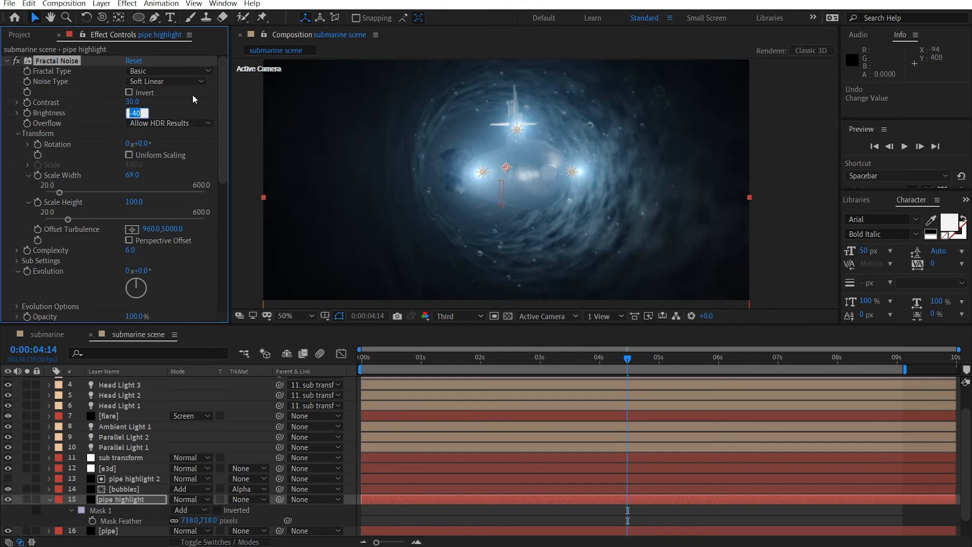
{"action": "type", "text": "-30"}
{"action": "key", "text": "Return"}
Try a Fractal Noise Contrast of 35 on the pipe highlight layer, and set it back to 30.
{"action": "left_click", "coordinate": [132, 102]}
{"action": "type", "text": "35"}
{"action": "key", "text": "Return"}
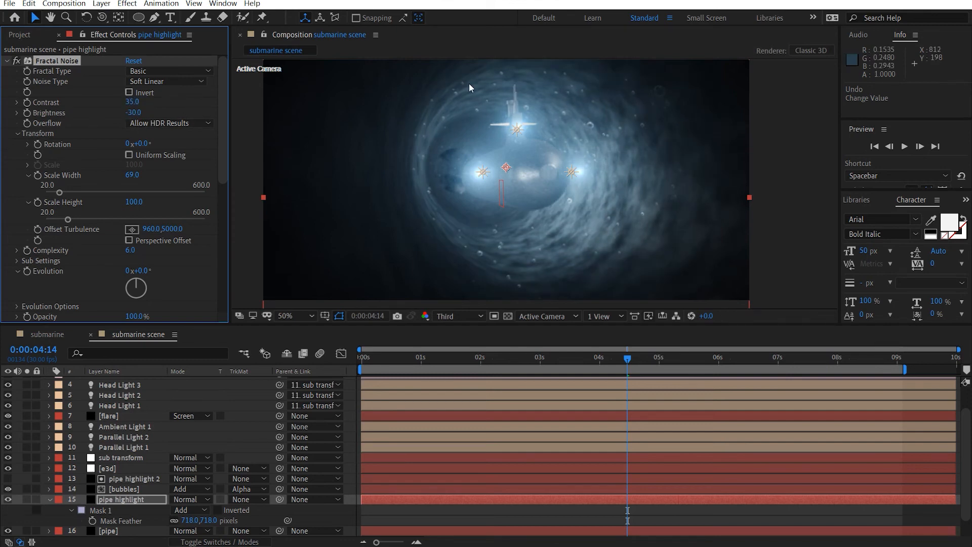
{"action": "left_click", "coordinate": [133, 102]}
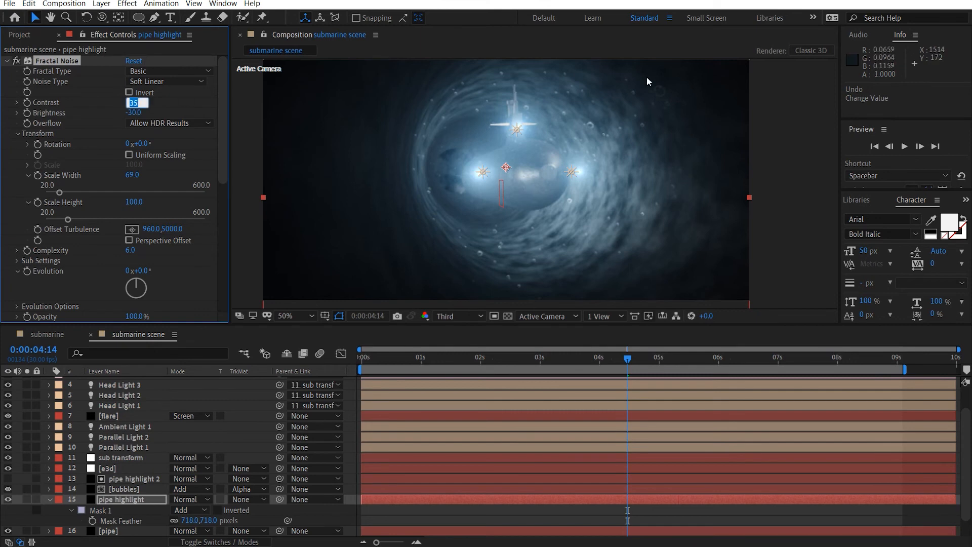
{"action": "type", "text": "30"}
{"action": "key", "text": "Return"}
Orbit Camera 1 slightly around the submarine to adjust the viewing angle inside the pipe.
{"action": "key", "text": "y"}
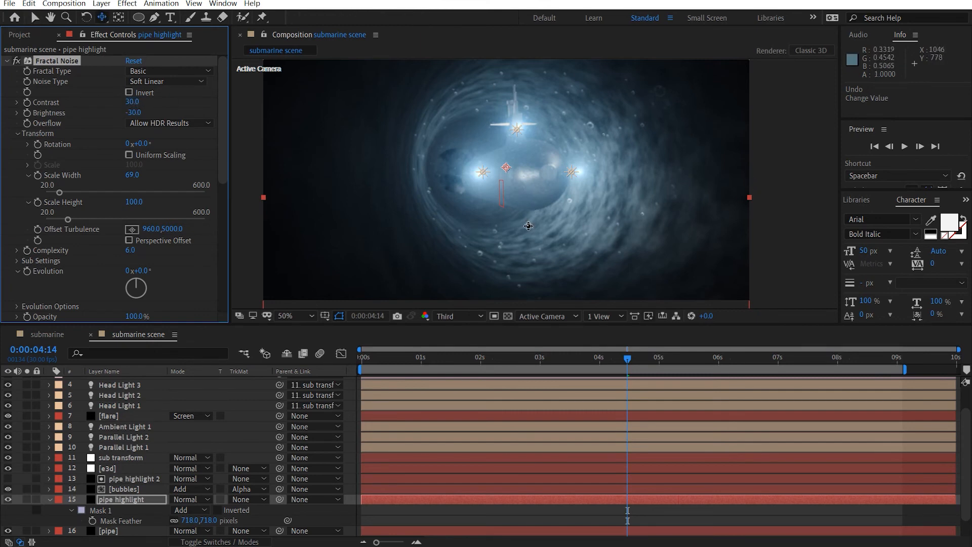
{"action": "key", "text": "c"}
{"action": "left_click_drag", "start_coordinate": [528, 225], "coordinate": [528, 222]}
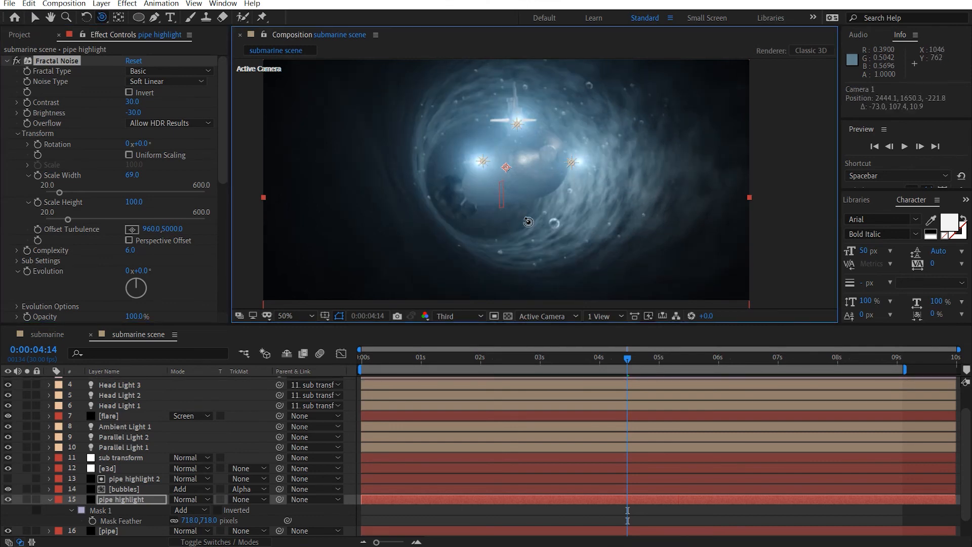
{"action": "scroll", "coordinate": [549, 224], "scroll_direction": "down", "scroll_amount": 2}
{"action": "scroll", "coordinate": [552, 223], "scroll_direction": "up", "scroll_amount": 2}
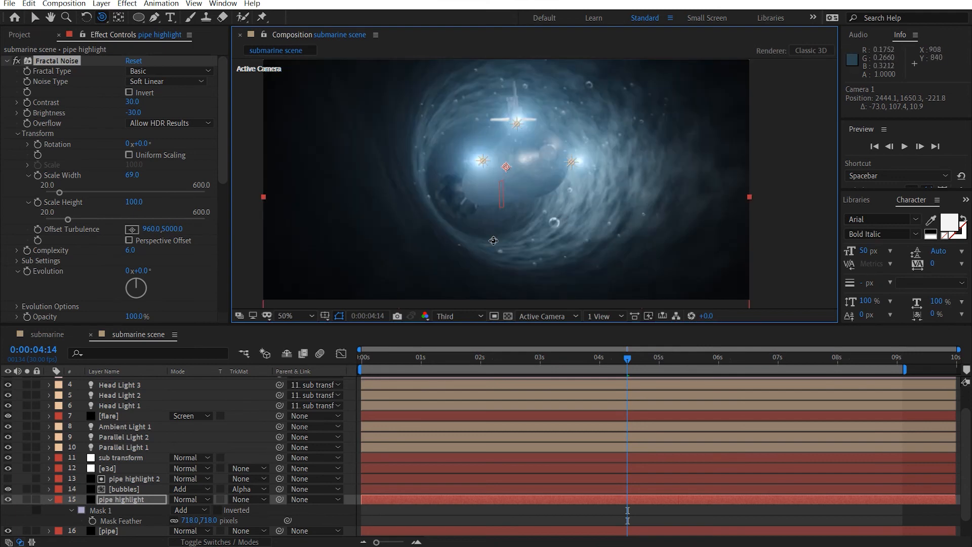
Try pulling Camera 1 far back from the submarine, and undo the camera move.
{"action": "left_click_drag", "start_coordinate": [495, 237], "coordinate": [115, 417]}
{"action": "scroll", "coordinate": [126, 417], "scroll_direction": "up", "scroll_amount": 2}
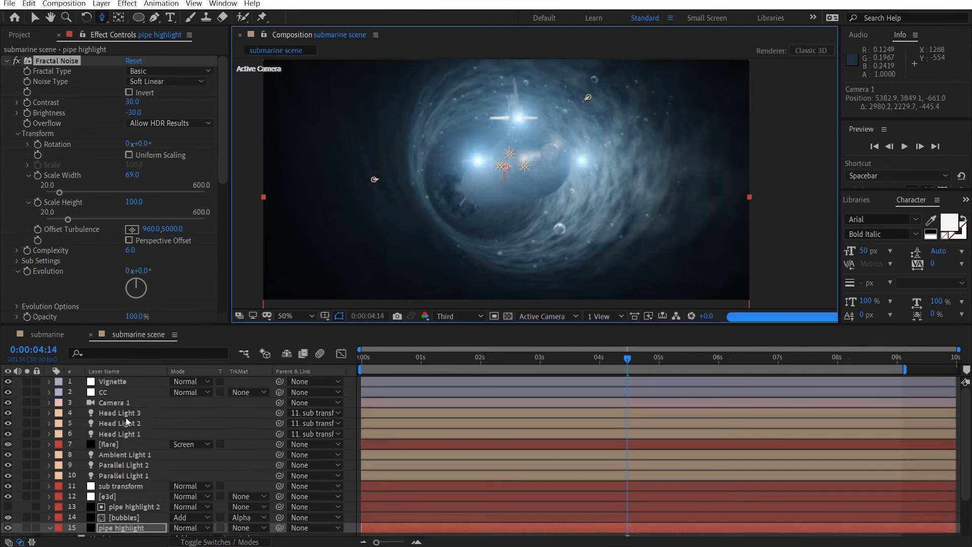
{"action": "left_click", "coordinate": [120, 391]}
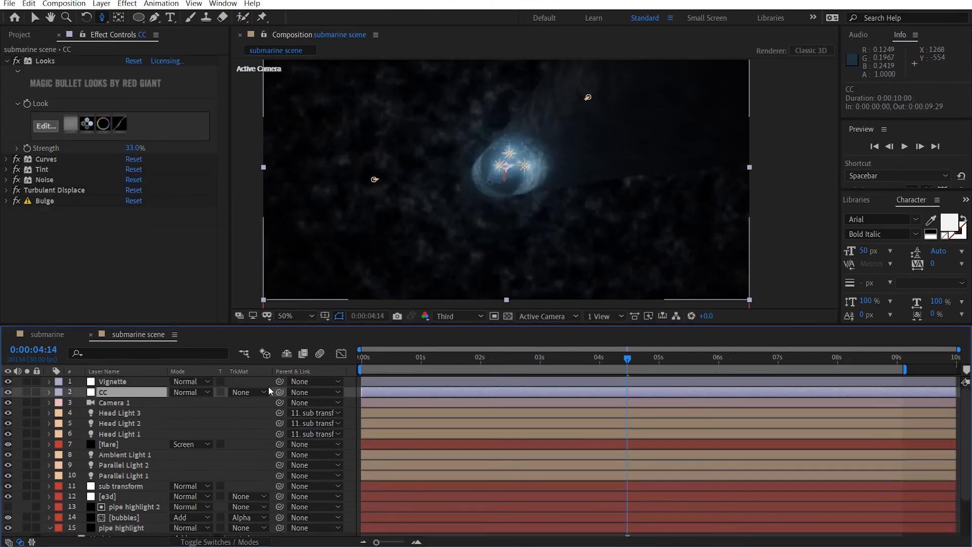
{"action": "key", "text": "ctrl+z"}
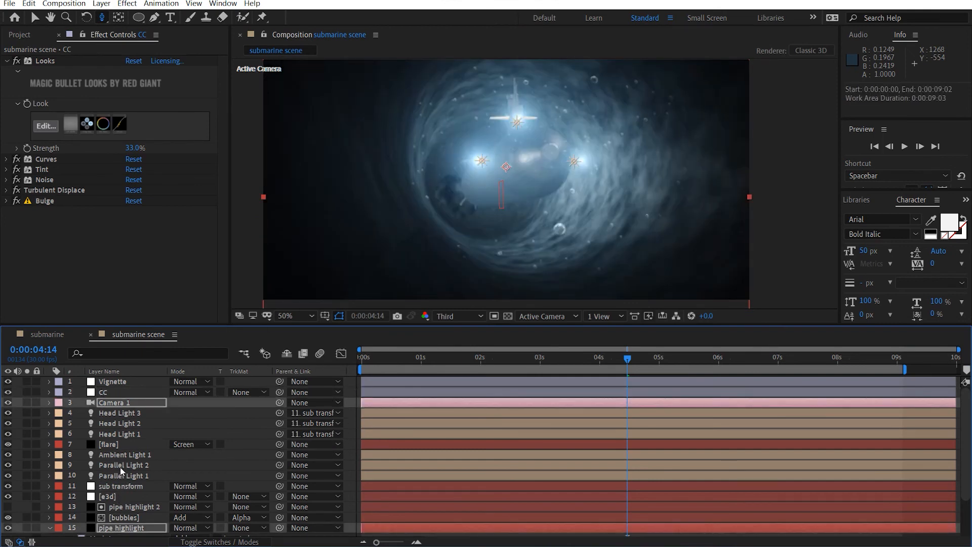
Shift the bubbles layer earlier so it starts at -0:00:04:16, and extend its out point to 0:00:09:15.
{"action": "scroll", "coordinate": [120, 470], "scroll_direction": "down", "scroll_amount": 2}
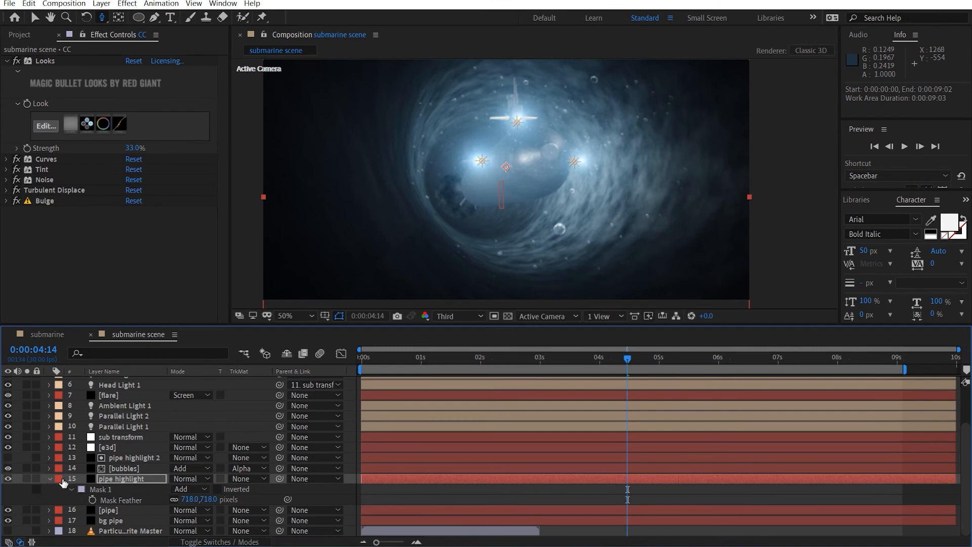
{"action": "left_click", "coordinate": [129, 468]}
{"action": "left_click_drag", "start_coordinate": [408, 470], "coordinate": [137, 475]}
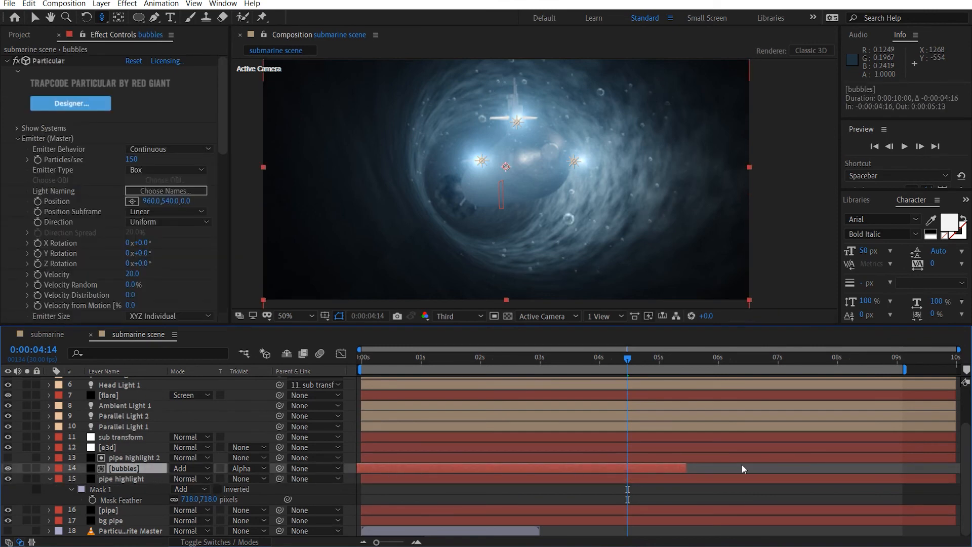
{"action": "left_click_drag", "start_coordinate": [684, 468], "coordinate": [928, 468]}
{"action": "scroll", "coordinate": [129, 462], "scroll_direction": "up", "scroll_amount": 3}
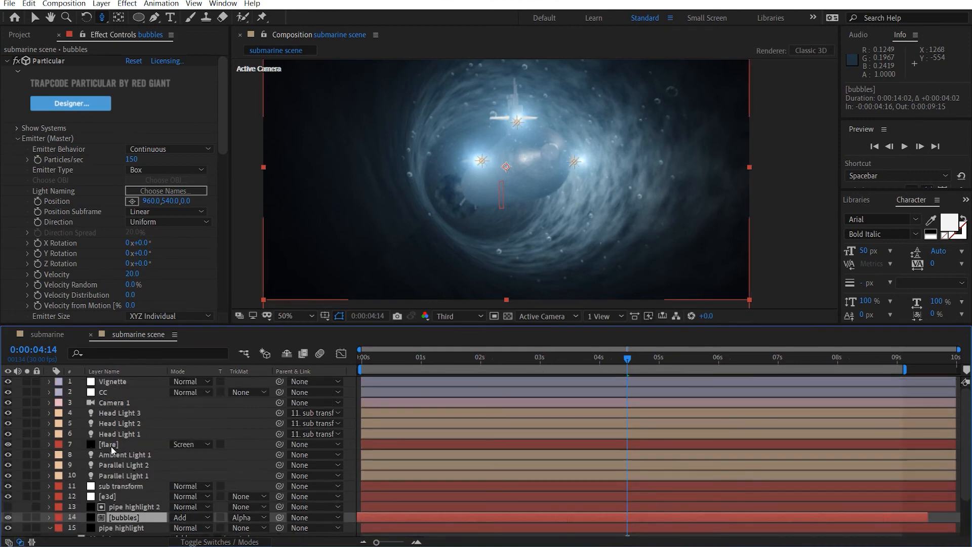
Delete the sub transform layer's X Rotation keyframe near 6 seconds and move the 3-second keyframe to 0:00:04:18.
{"action": "left_click", "coordinate": [448, 359]}
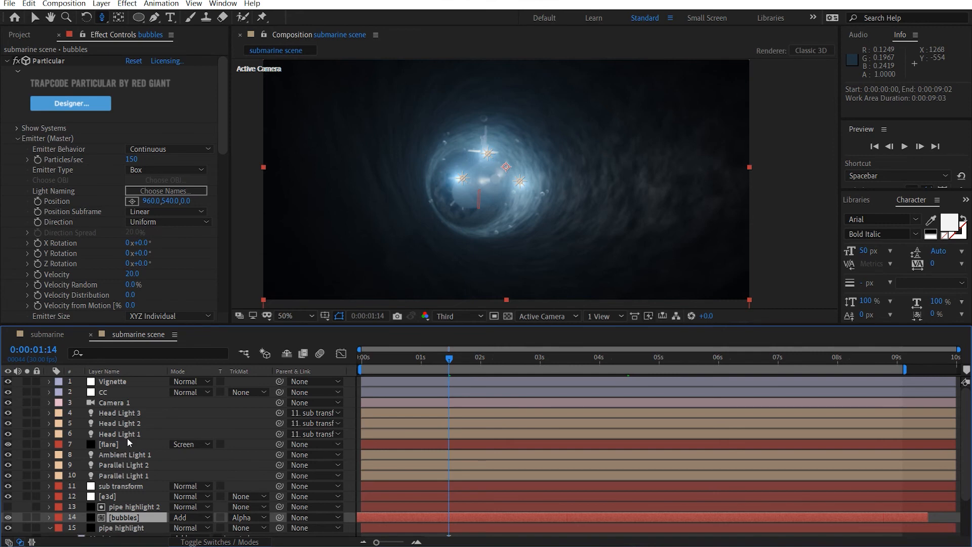
{"action": "left_click", "coordinate": [121, 487]}
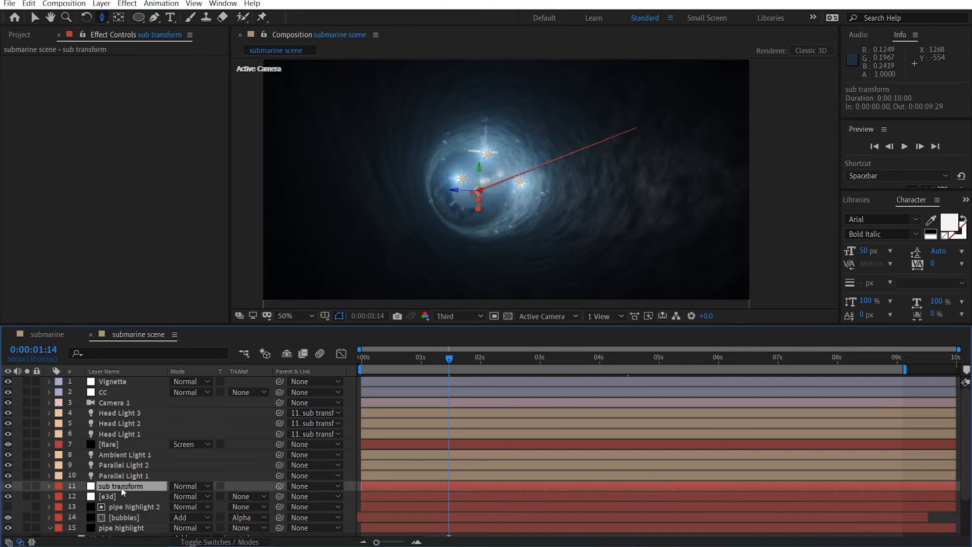
{"action": "key", "text": "r"}
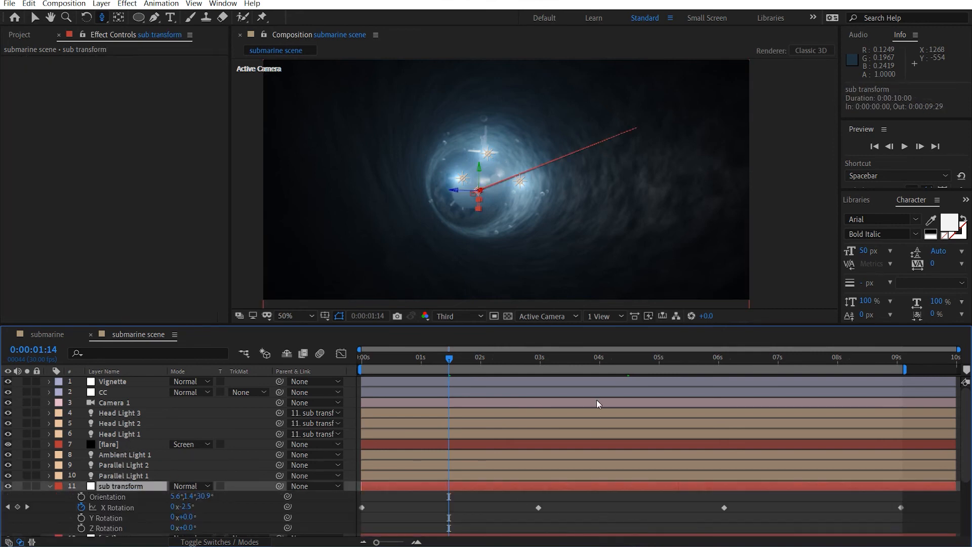
{"action": "mouse_move", "coordinate": [539, 508]}
{"action": "left_mouse_down"}
{"action": "mouse_move", "coordinate": [615, 509]}
{"action": "mouse_move", "coordinate": [546, 509]}
{"action": "left_mouse_up"}
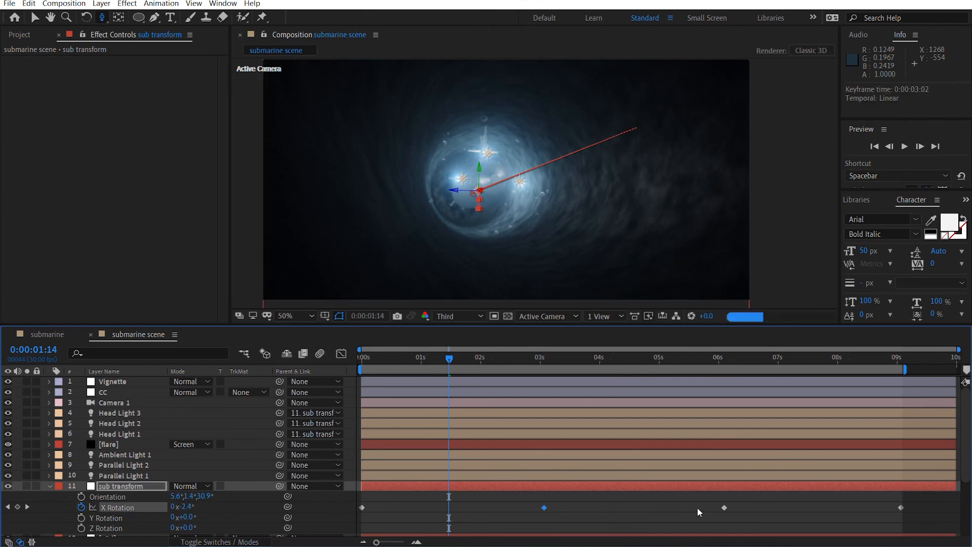
{"action": "left_click", "coordinate": [723, 507]}
{"action": "key", "text": "Delete"}
{"action": "left_click_drag", "start_coordinate": [545, 507], "coordinate": [636, 504]}
At 0:00:04:18, set the sub transform layer's X Rotation to 12°.
{"action": "left_click", "coordinate": [634, 357]}
{"action": "left_click_drag", "start_coordinate": [634, 360], "coordinate": [636, 359]}
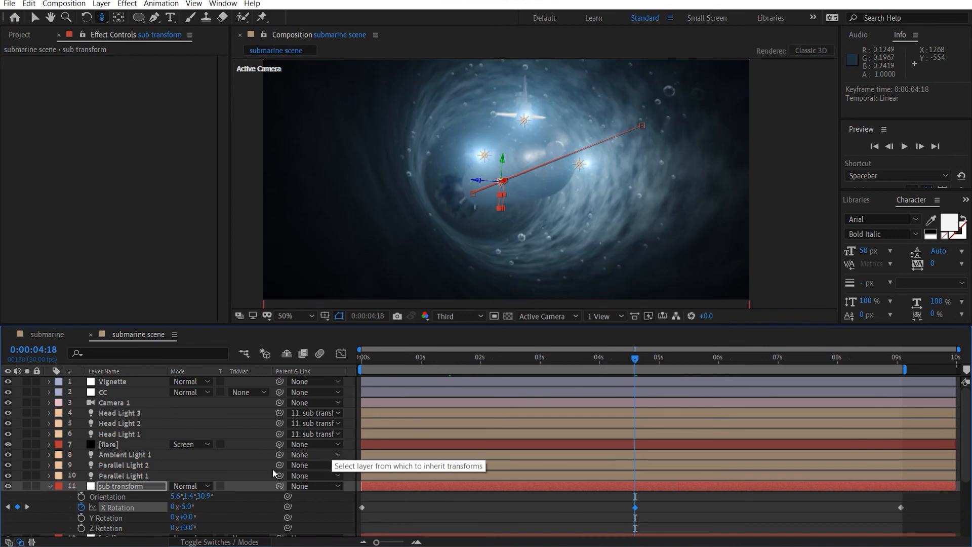
{"action": "left_click_drag", "start_coordinate": [186, 507], "coordinate": [182, 507]}
{"action": "left_click", "coordinate": [186, 506]}
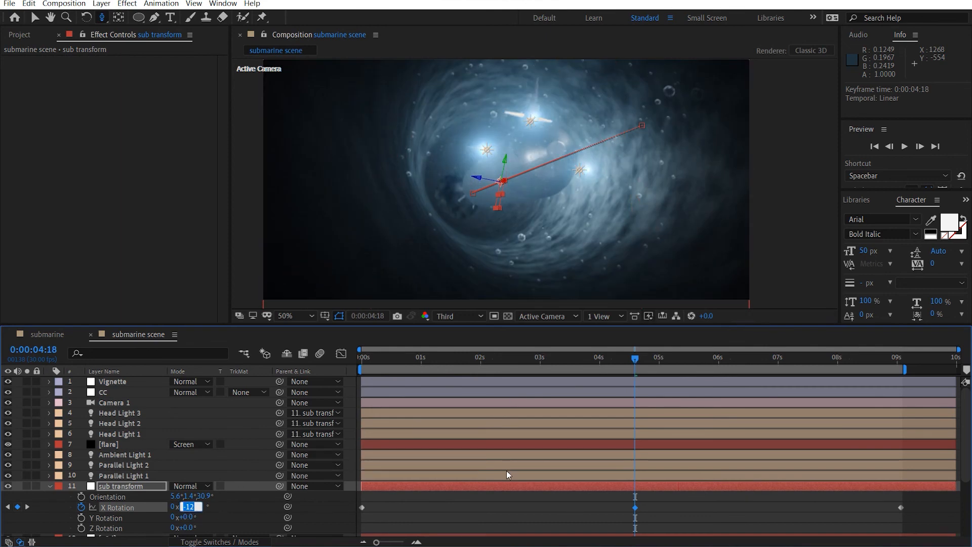
{"action": "type", "text": "12"}
{"action": "key", "text": "Return"}
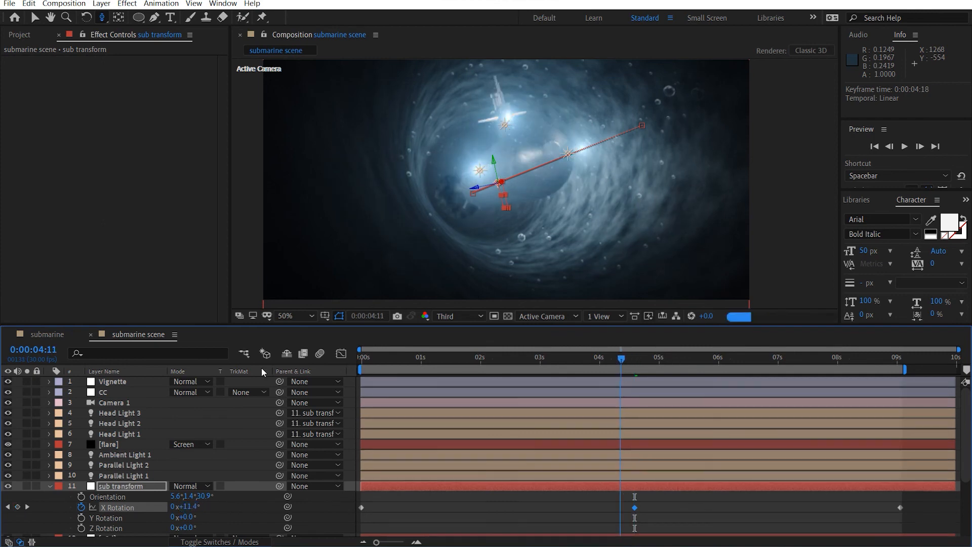
Lower the Bulge Height on the CC layer's Bulge effect to -0.4 while viewing the frame at 0:00:04:14.
{"action": "key", "text": "Home"}
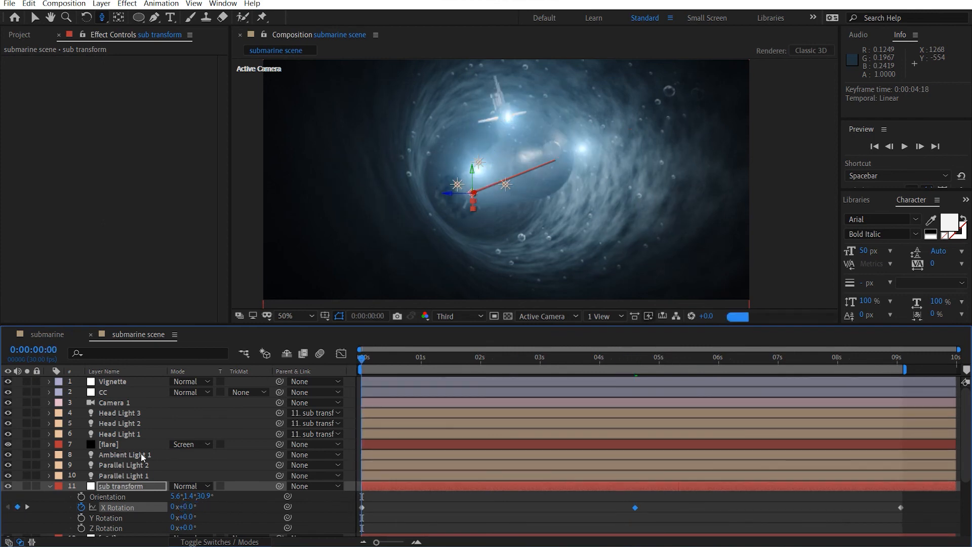
{"action": "left_click", "coordinate": [120, 394]}
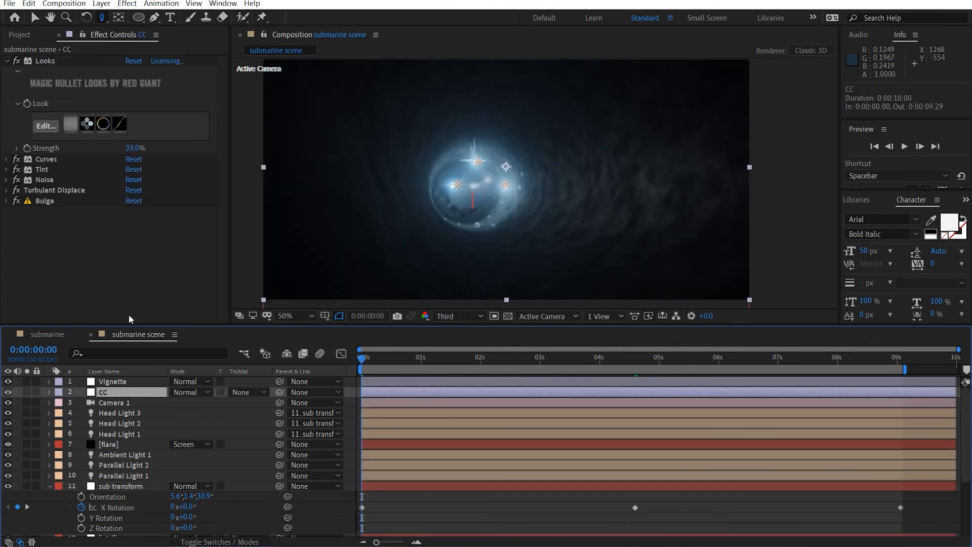
{"action": "left_click", "coordinate": [6, 201]}
{"action": "scroll", "coordinate": [529, 286], "scroll_direction": "up", "scroll_amount": 2}
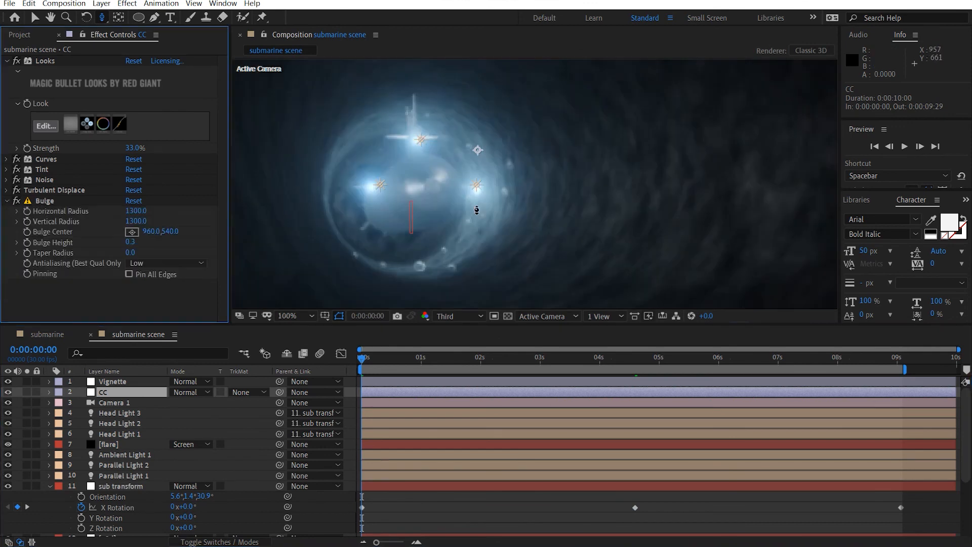
{"action": "left_click", "coordinate": [628, 361]}
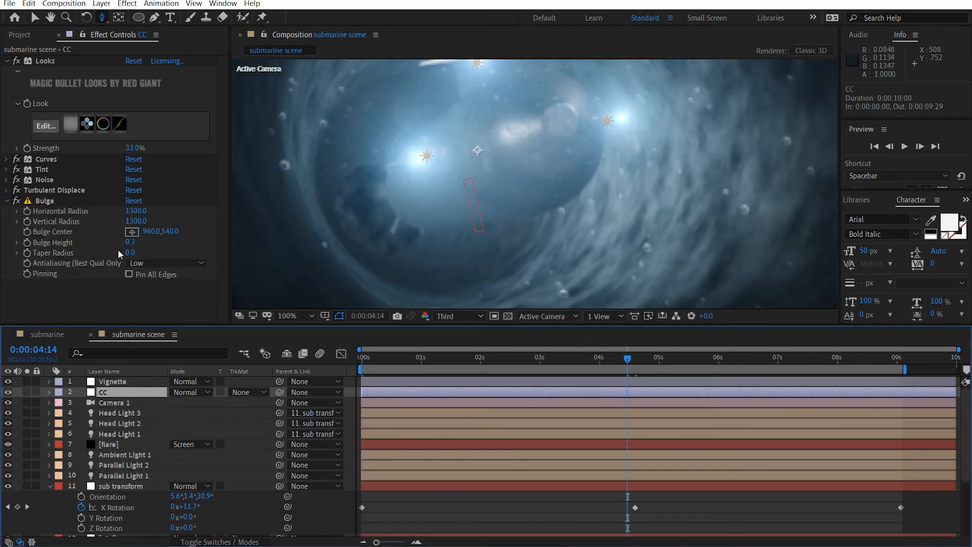
{"action": "left_click_drag", "start_coordinate": [129, 244], "coordinate": [95, 252]}
{"action": "key", "text": "comma"}
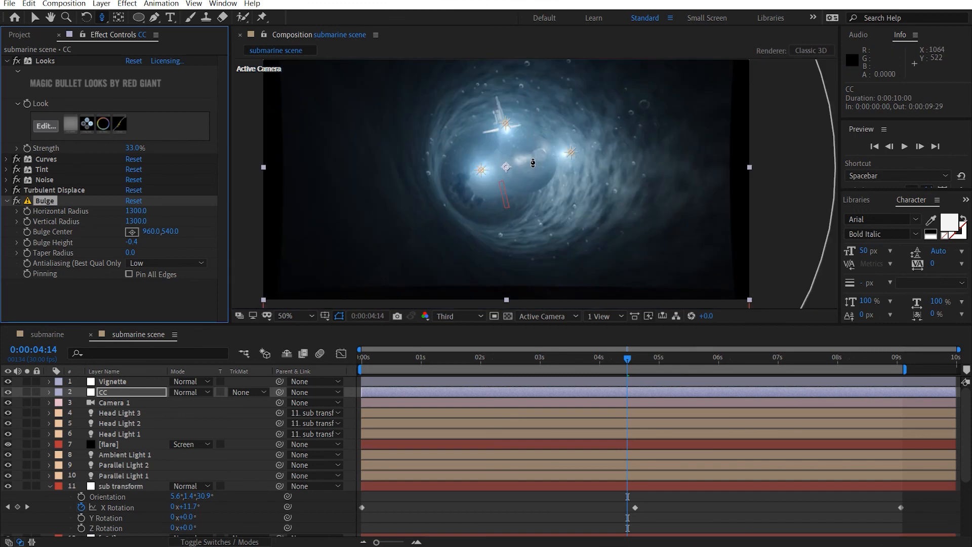
Reduce the Bulge effect's Horizontal Radius to 948 and Vertical Radius to 555, and return to the first frame.
{"action": "key", "text": "v"}
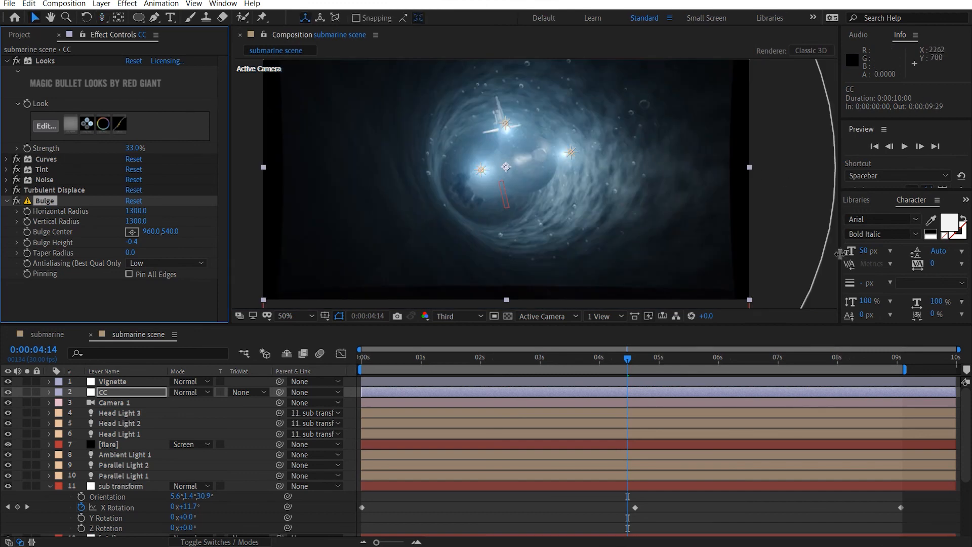
{"action": "left_click", "coordinate": [49, 486]}
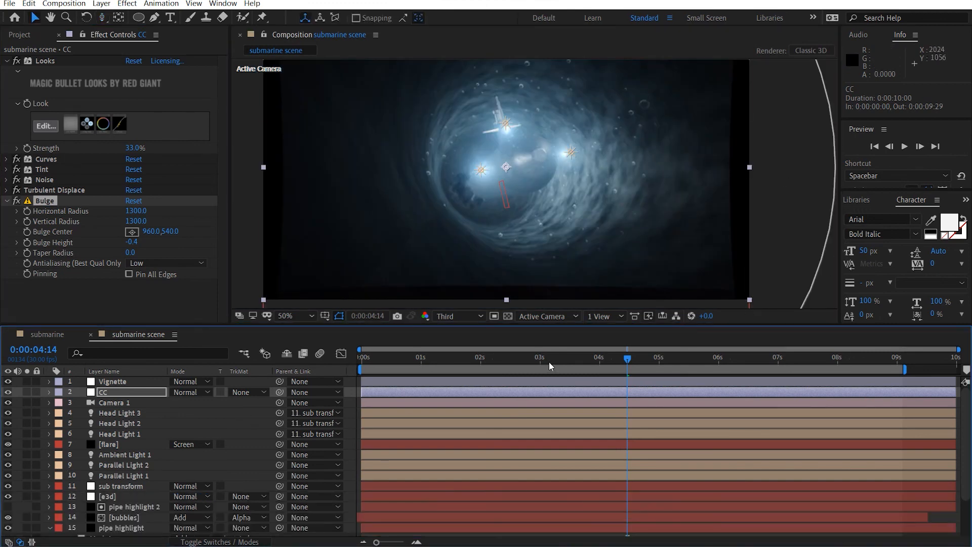
{"action": "left_click_drag", "start_coordinate": [548, 360], "coordinate": [389, 358]}
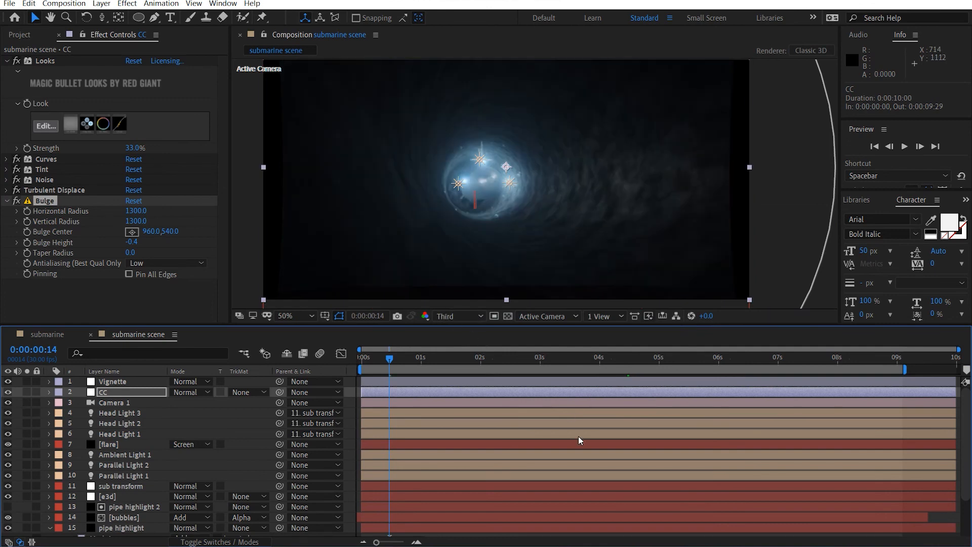
{"action": "key", "text": "Home"}
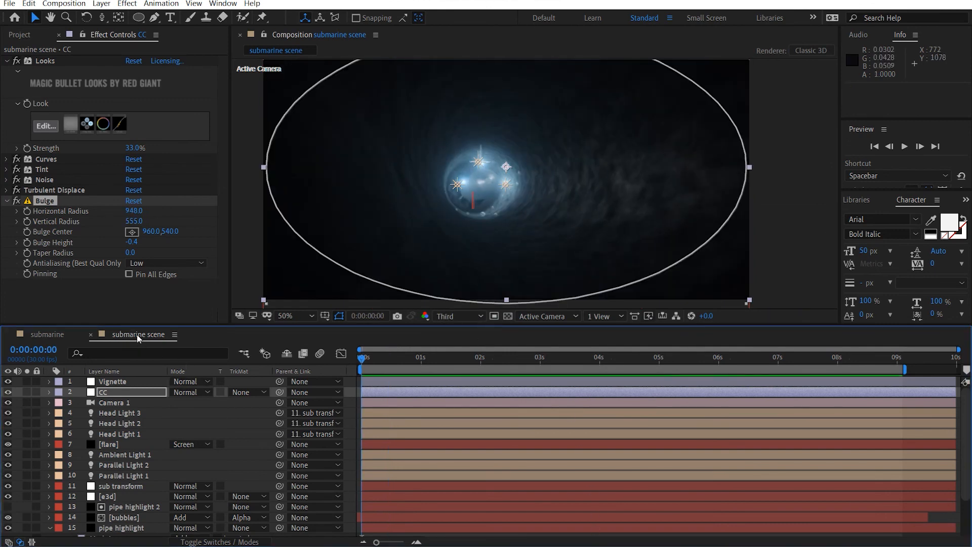
Preview the submarine animation, and inspect the frame at 0:00:06:21 with the composition view set to fit.
{"action": "key", "text": "space"}
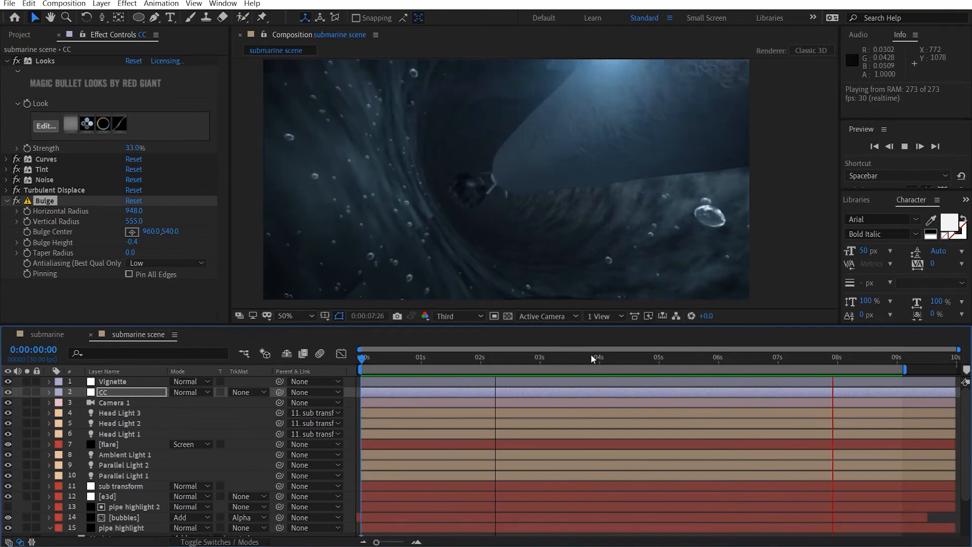
{"action": "left_click_drag", "start_coordinate": [592, 357], "coordinate": [760, 357]}
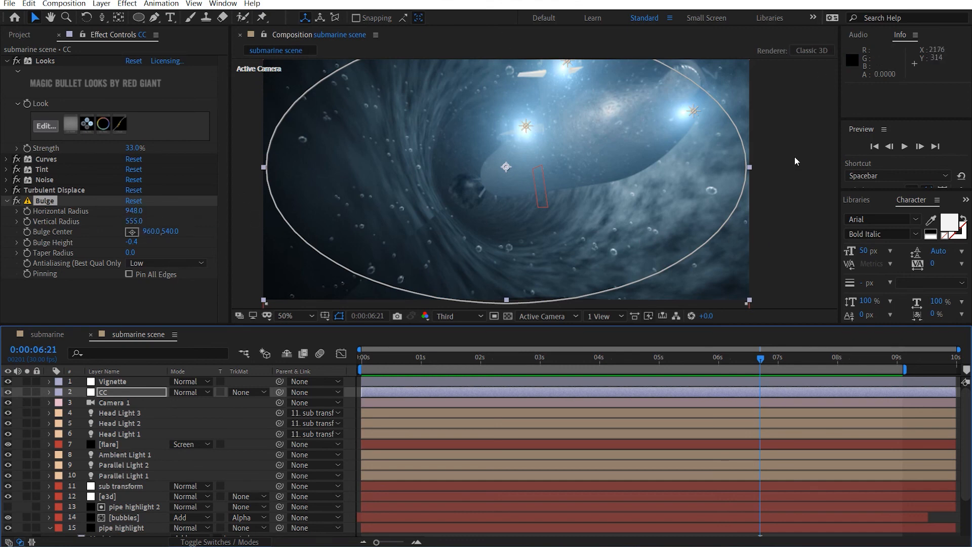
{"action": "left_click", "coordinate": [296, 316]}
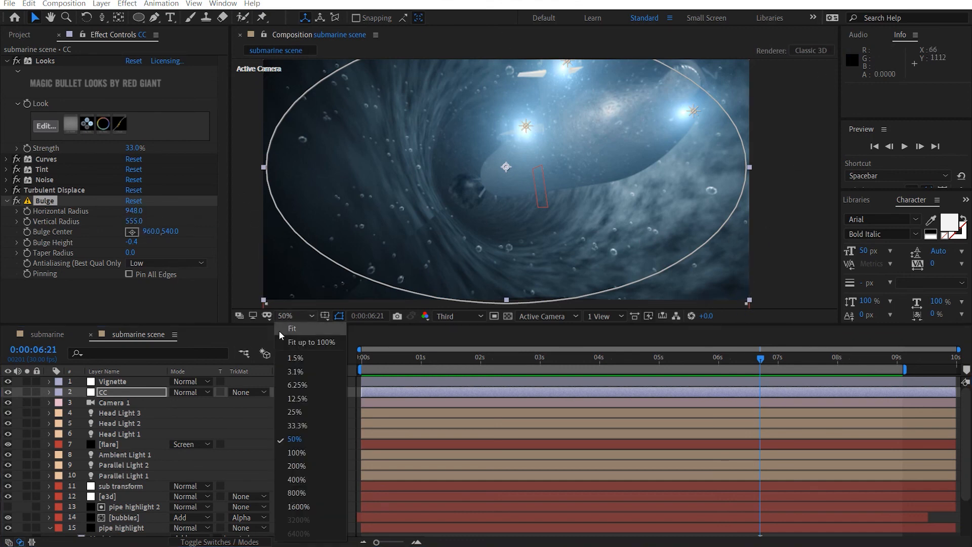
{"action": "left_click", "coordinate": [304, 337]}
{"action": "left_click", "coordinate": [792, 225]}
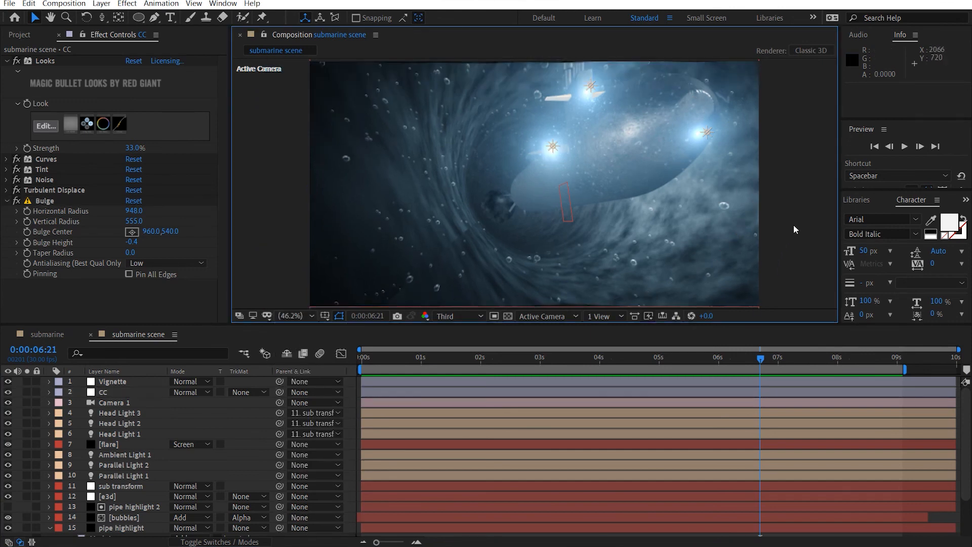